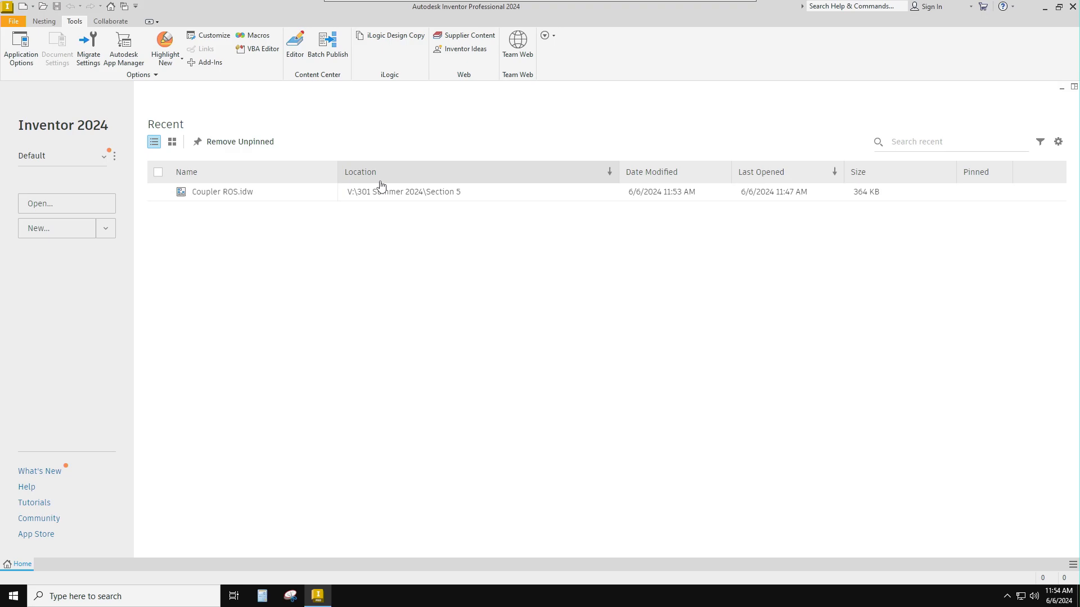
- Create a new part file from the en-US Standard.ipt template
click(59, 235)
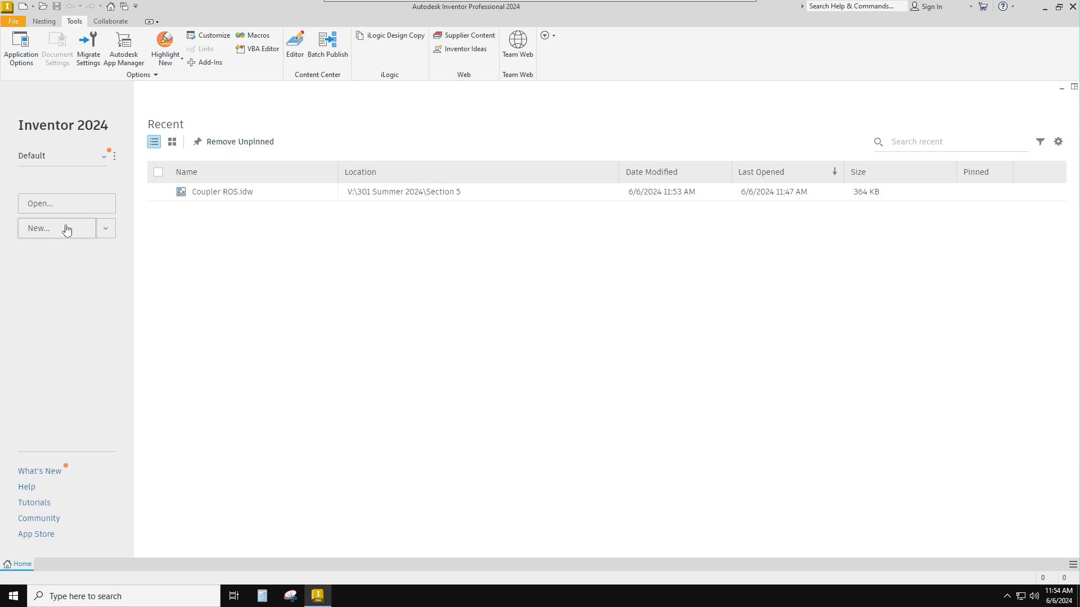
click(56, 234)
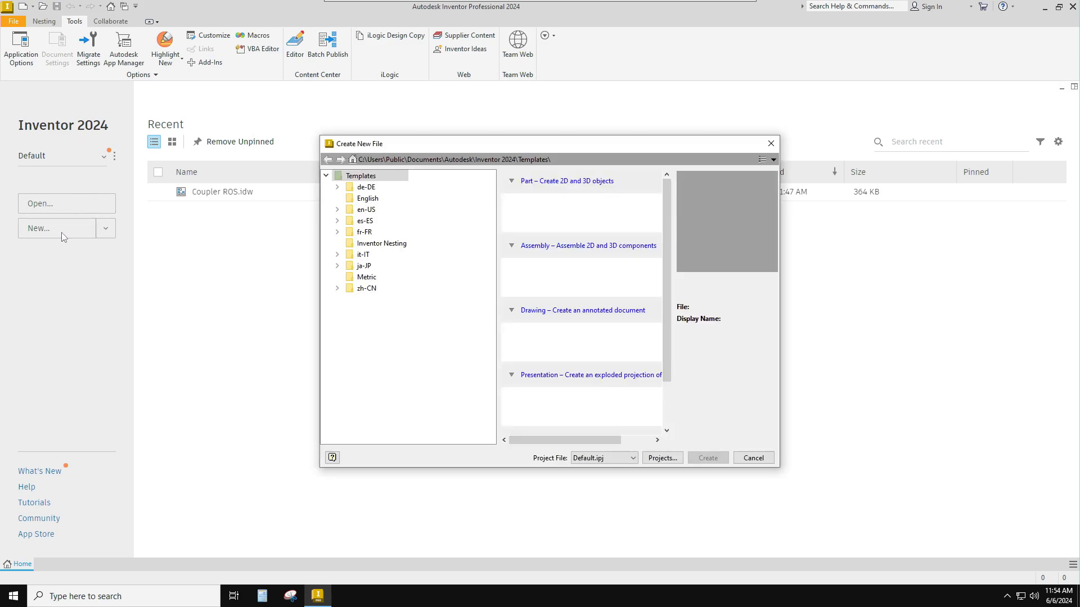
click(365, 210)
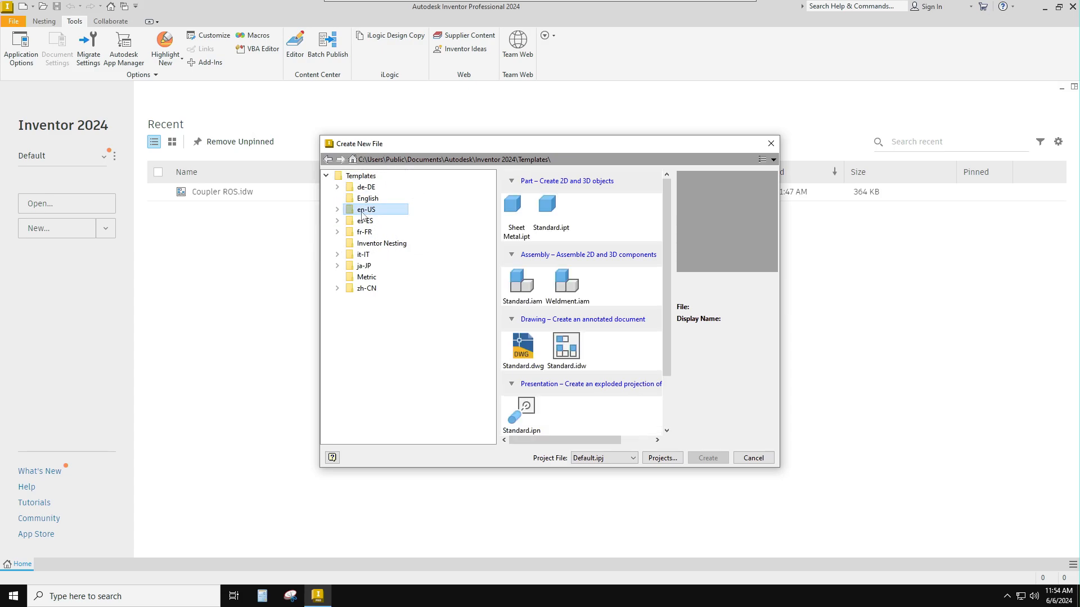
click(551, 208)
click(550, 211)
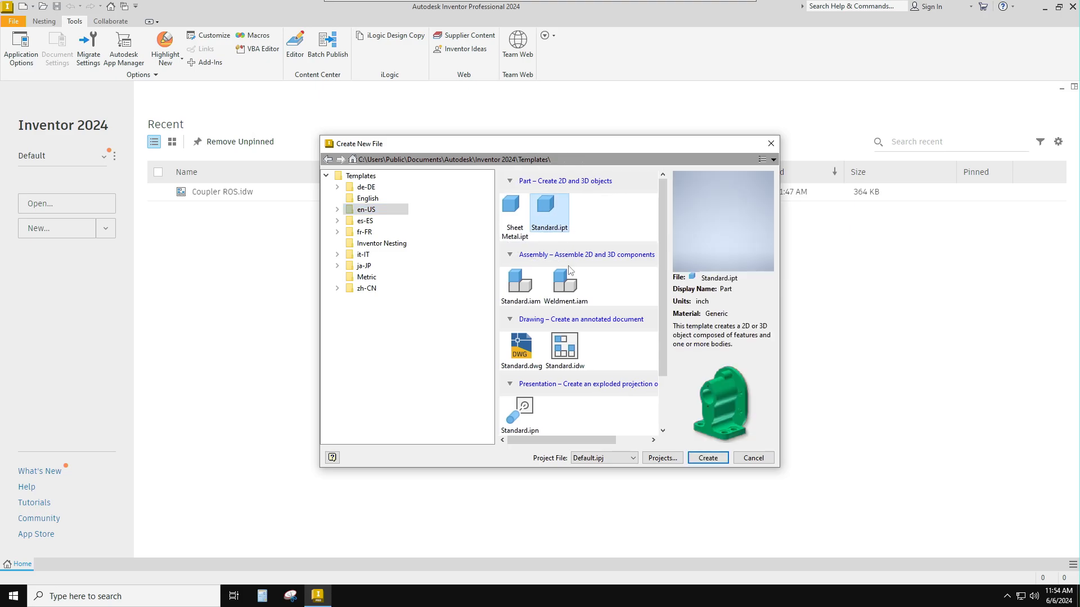
click(699, 459)
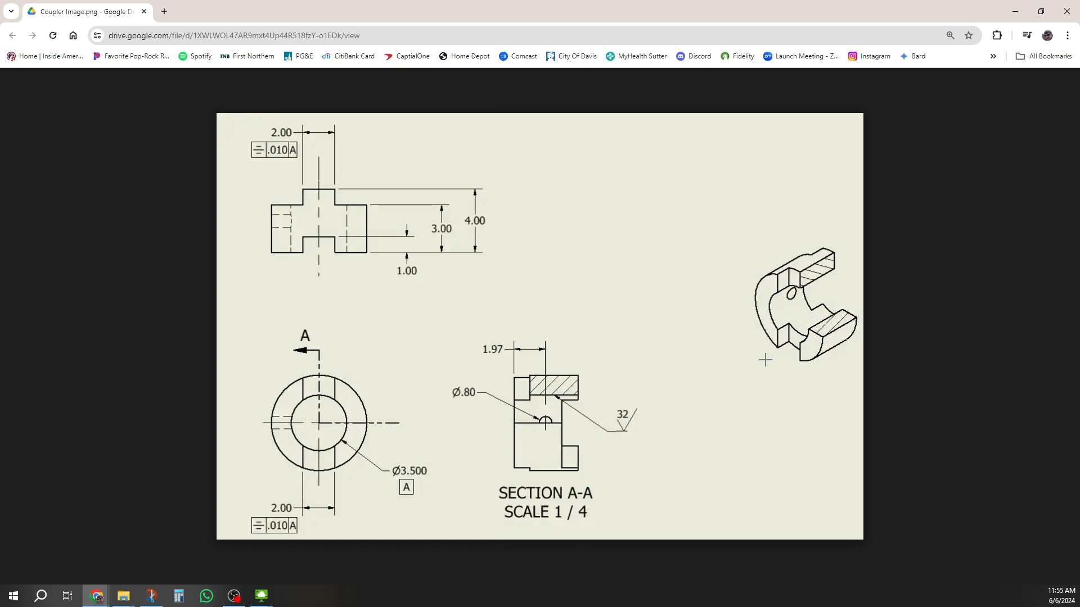
- Switch to the browser and examine the coupler drawing's views, dimensions, datum, symmetry tolerances and surface finish callout
key(ctrl)
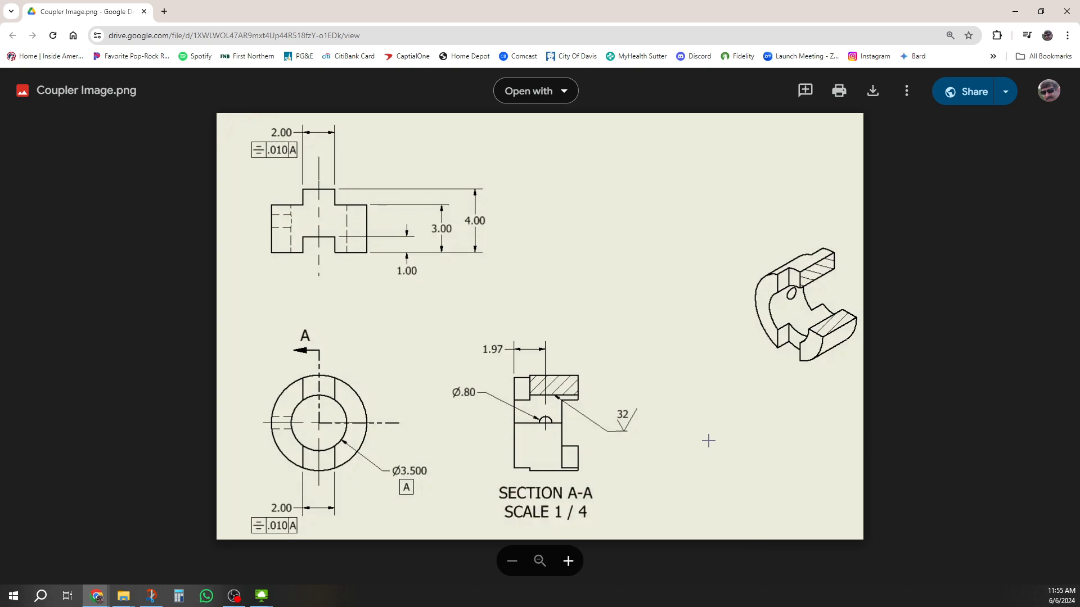
key(ctrl)
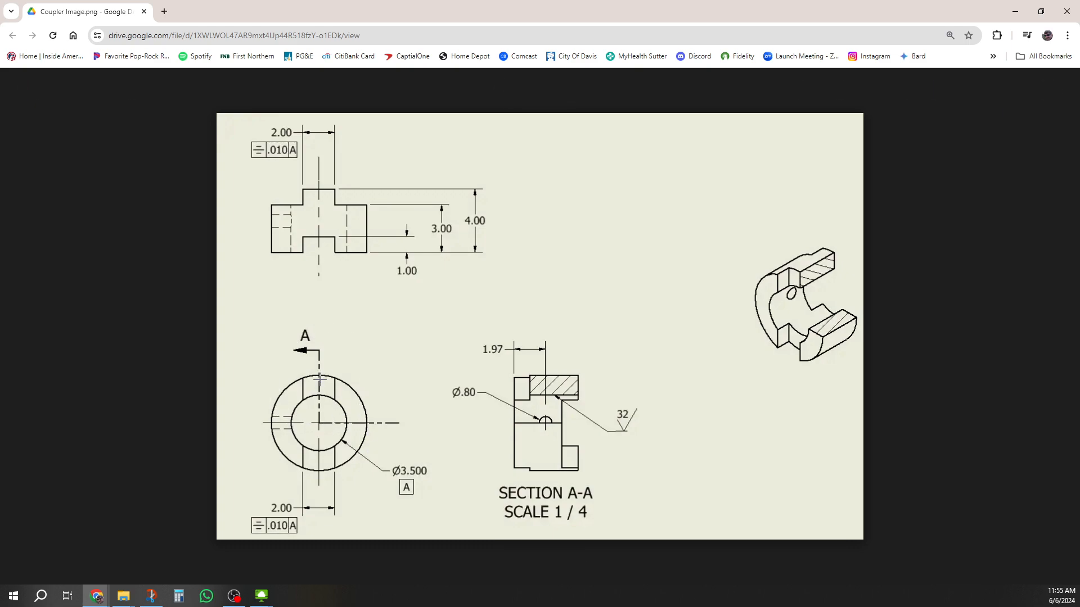
key(ctrl)
key(ctrl)
key(ctrl)
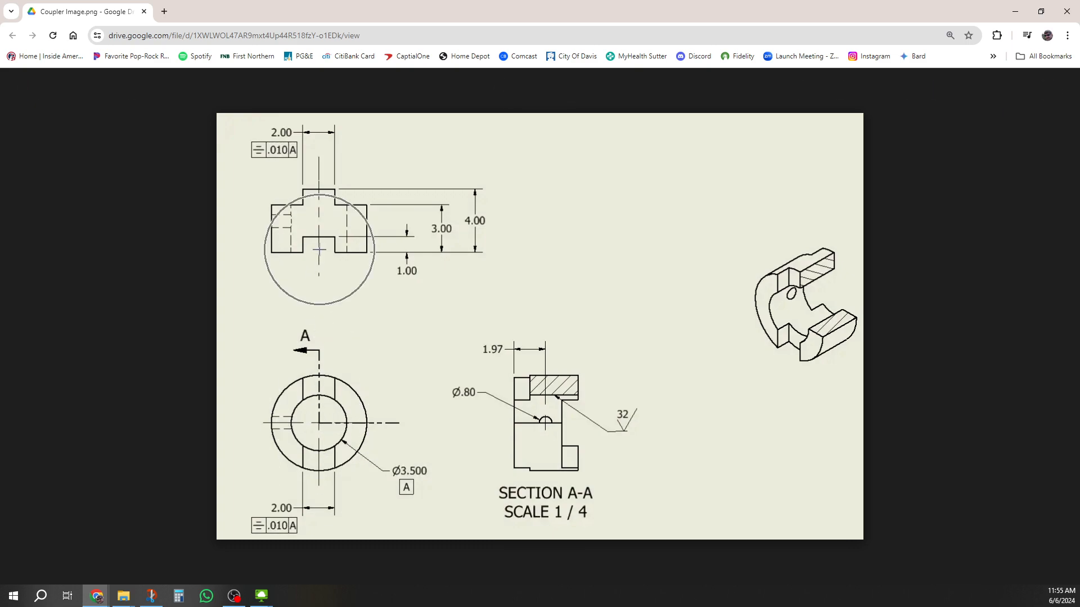
key(ctrl)
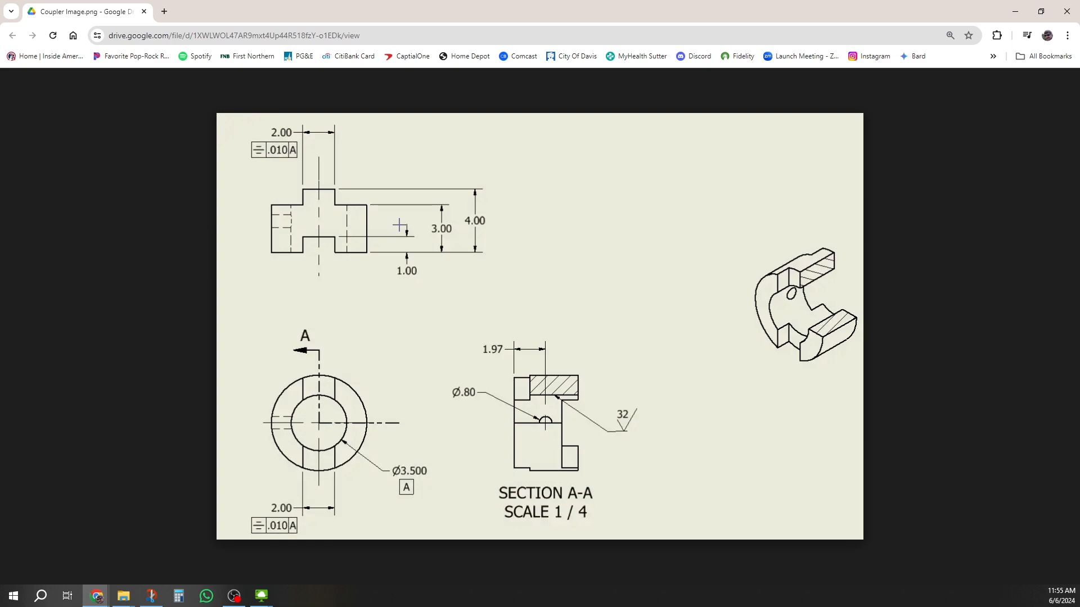
click(629, 427)
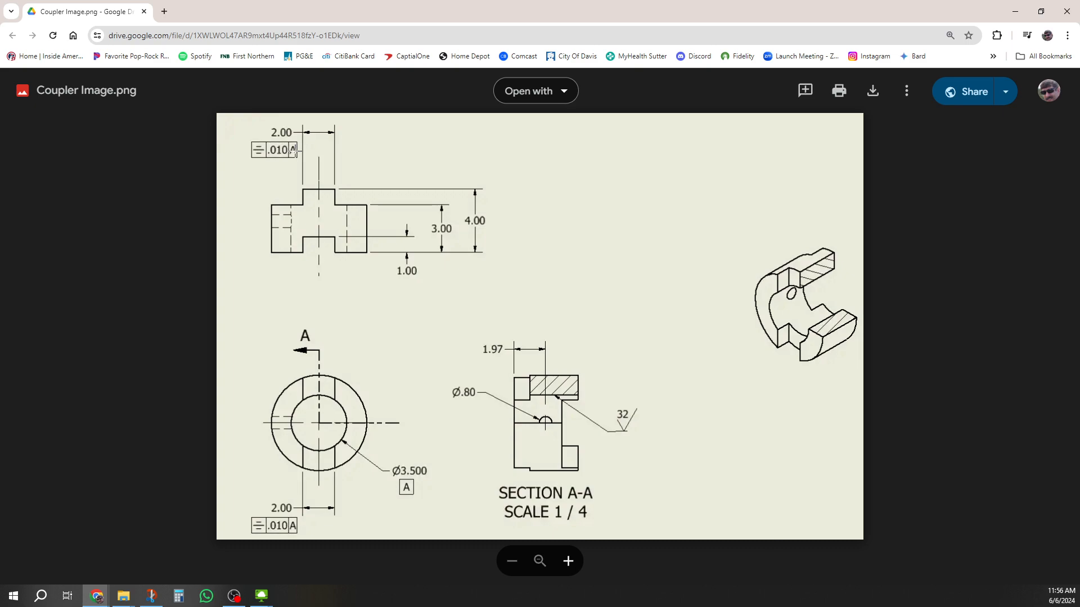
click(284, 152)
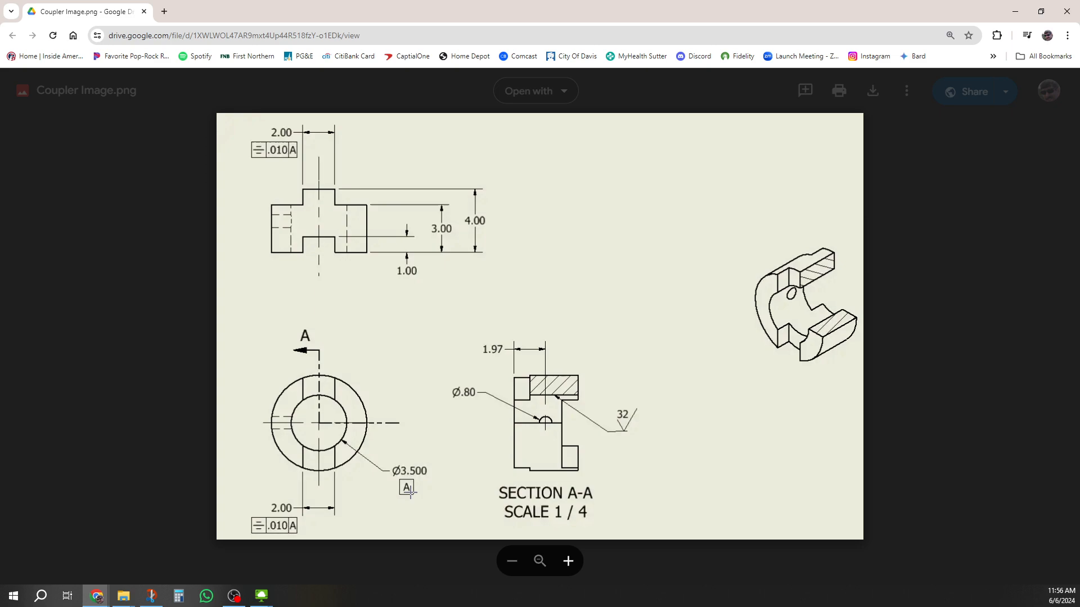
click(417, 473)
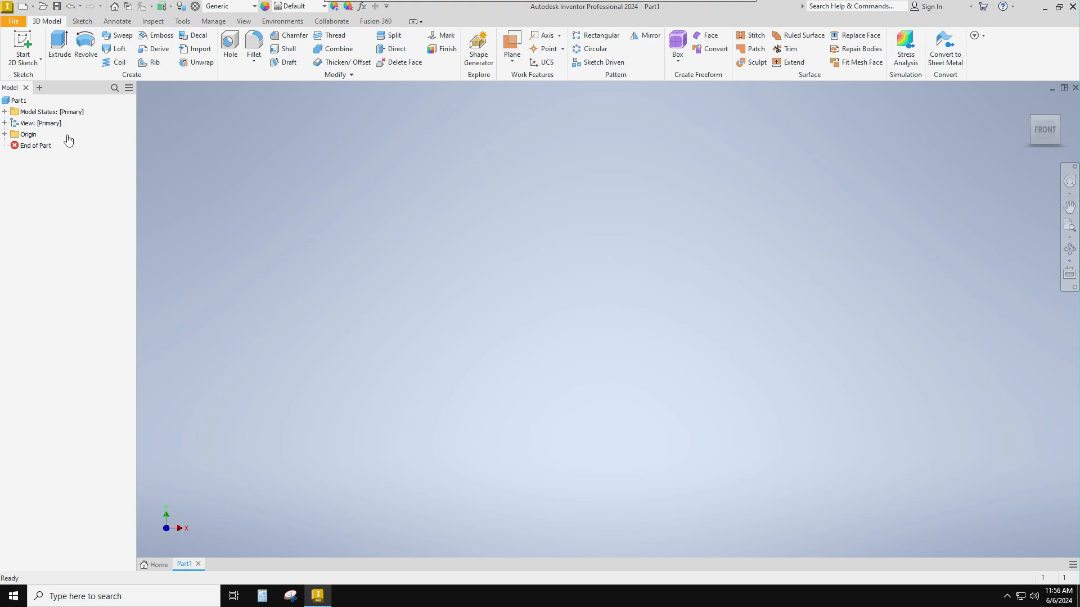
- Start a 2D sketch on the XY plane and draw a 6 in diameter circle centred on the origin
click(22, 44)
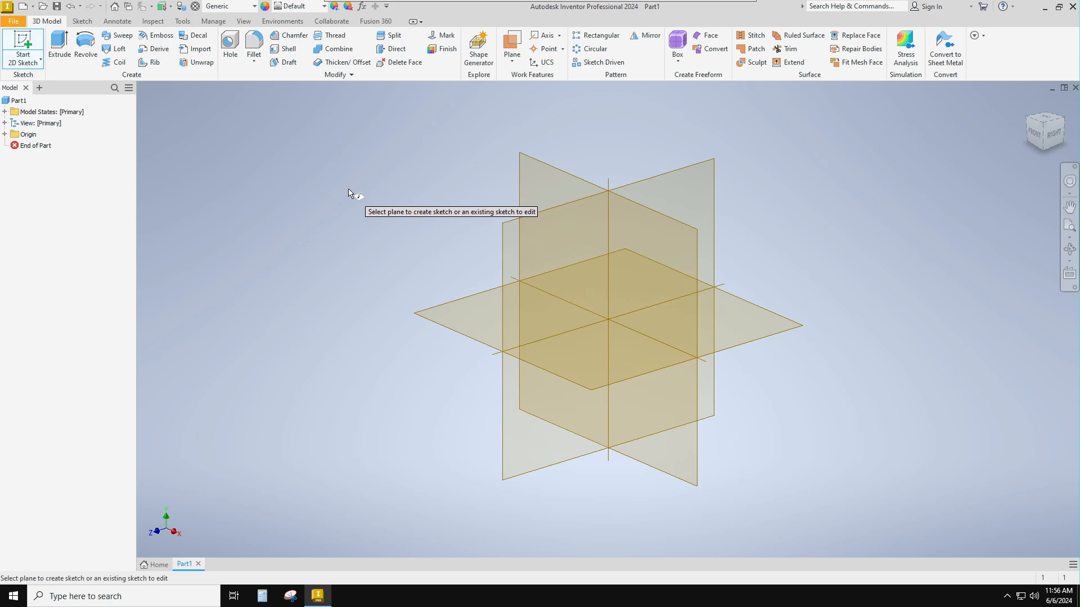
click(562, 186)
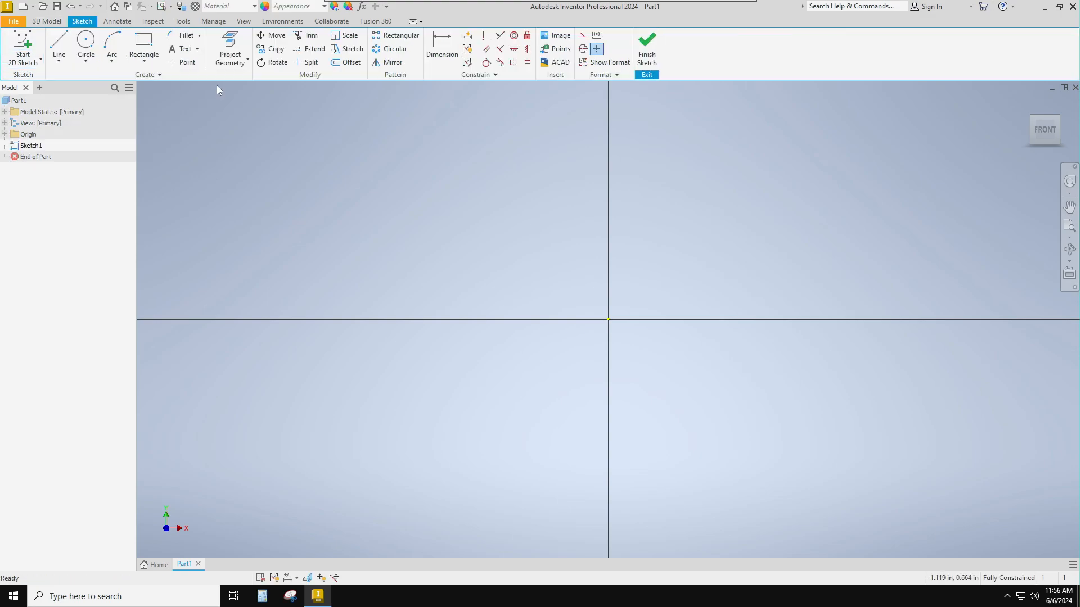
click(88, 45)
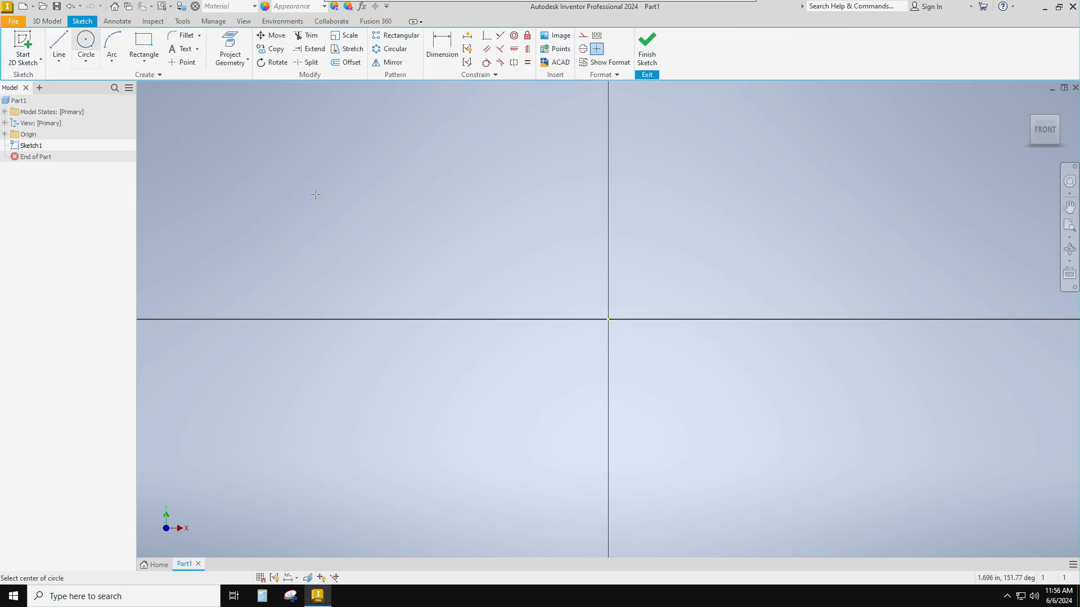
click(608, 318)
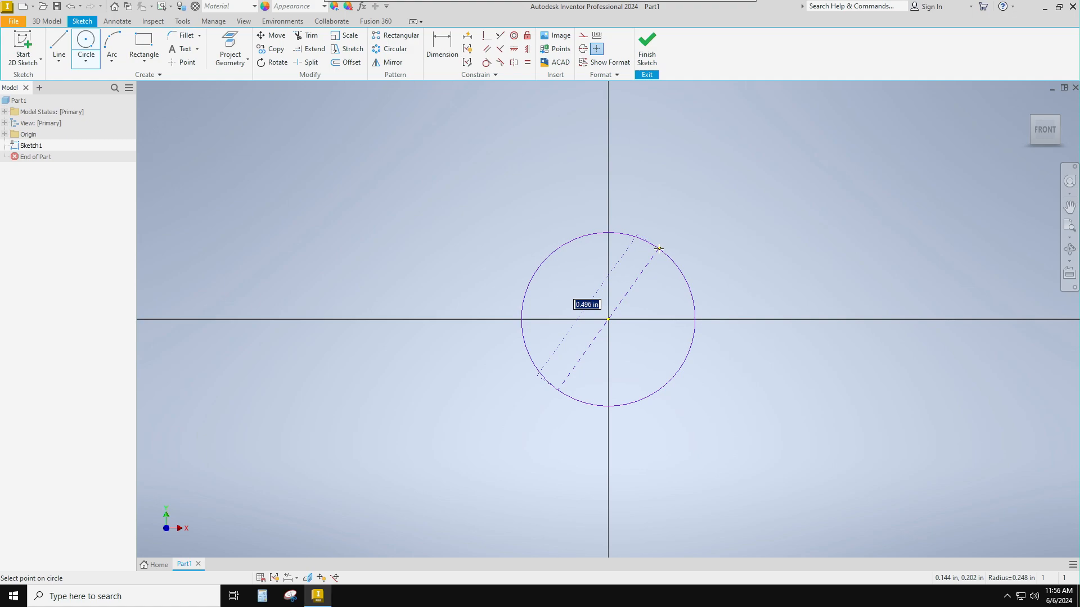
text(6)
key(Return)
scroll(659, 249, down, 5)
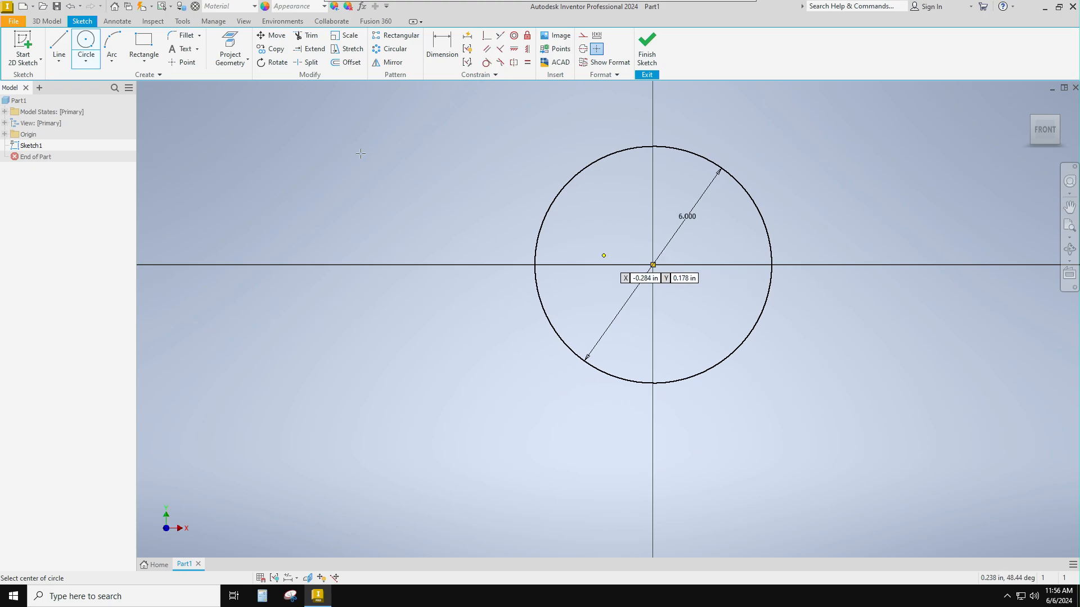
- Add a concentric 3.5 in diameter circle at the origin and finish the sketch
click(652, 264)
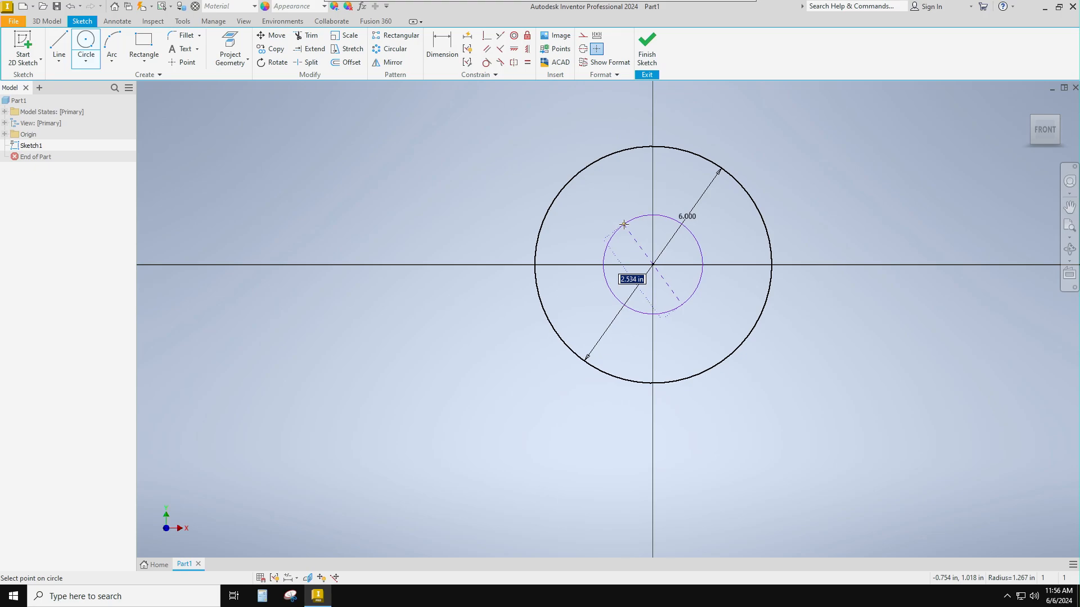
text(3.5)
key(Return)
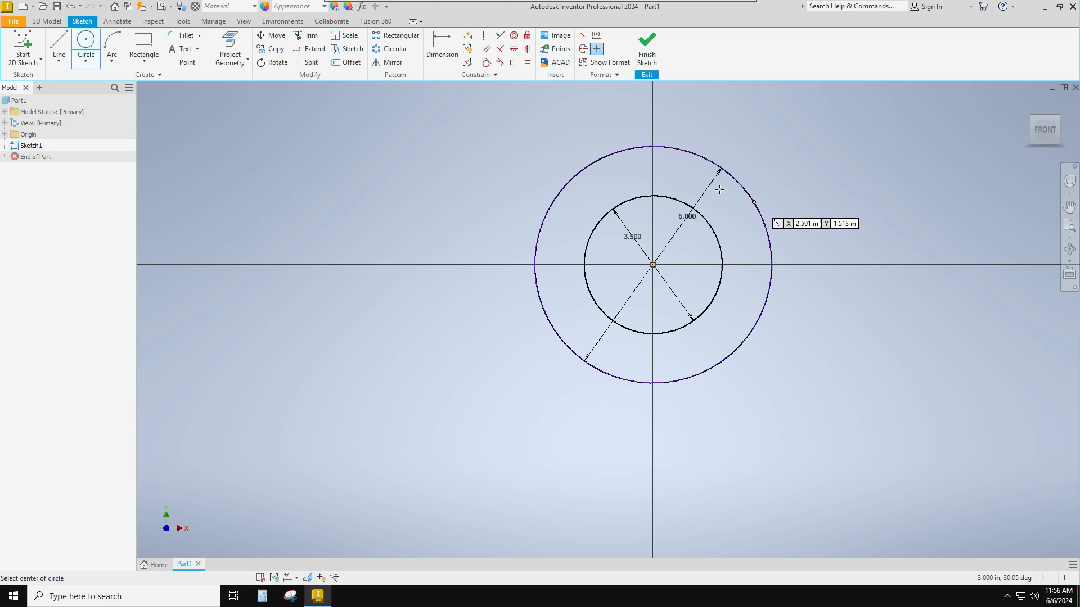
click(649, 47)
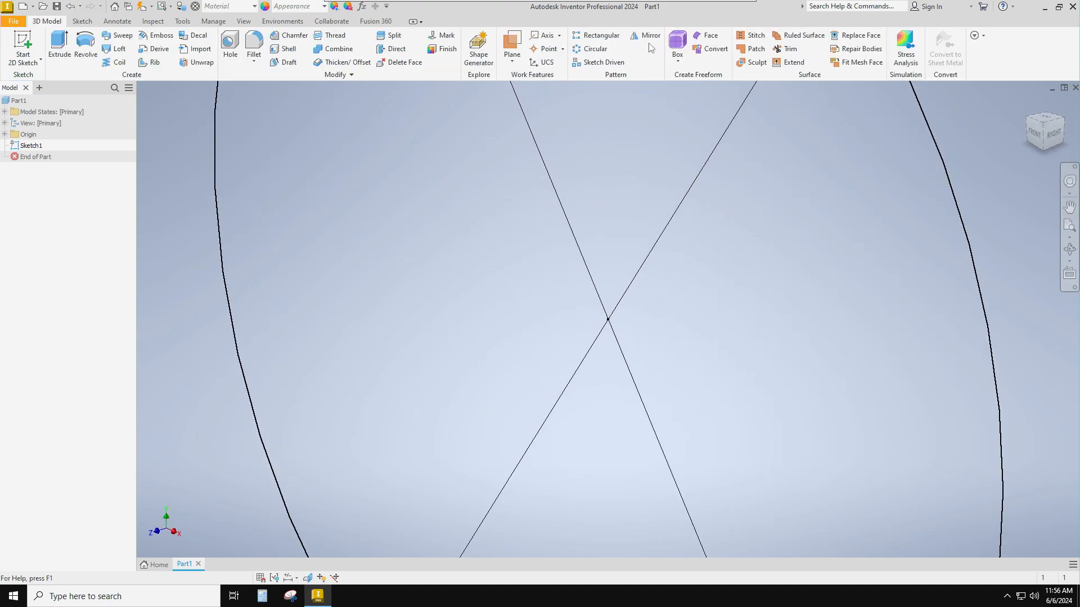
- Extrude the ring between the two circles 3 in in the flipped direction, behind the sketch plane
click(58, 45)
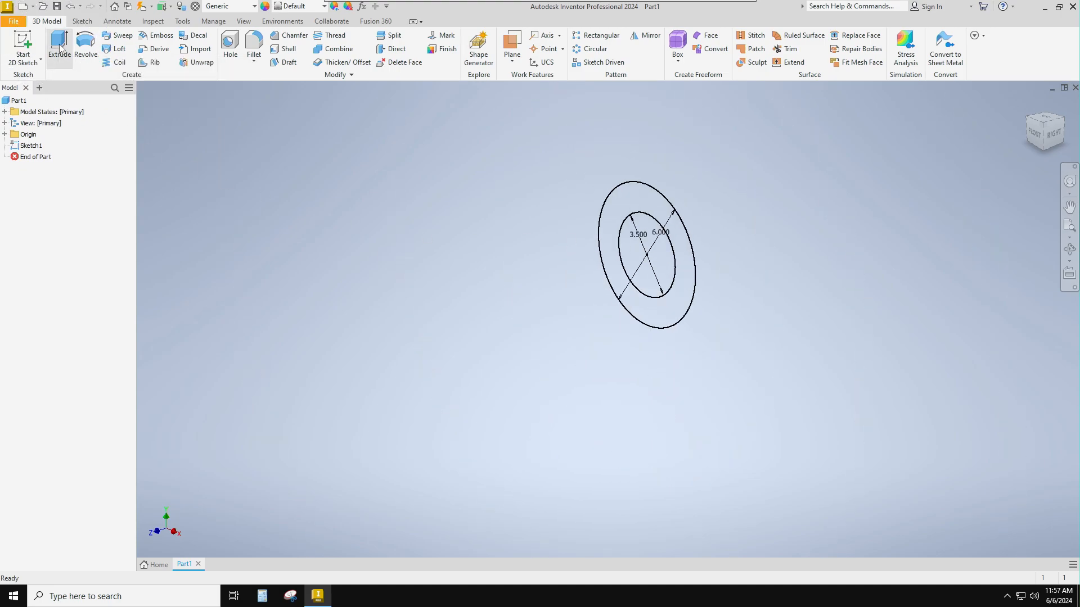
click(649, 202)
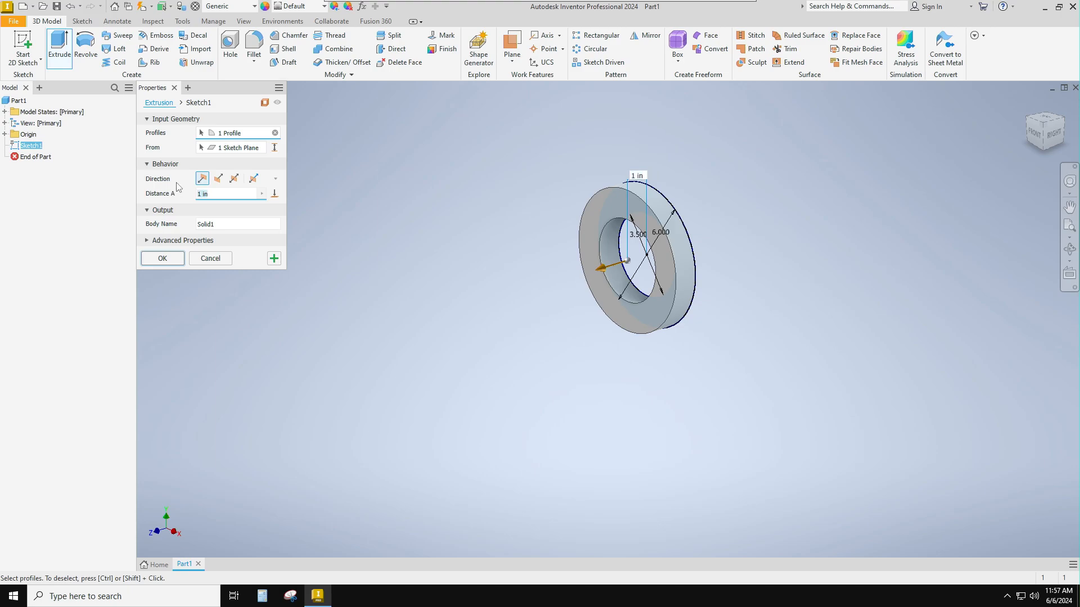
text(3)
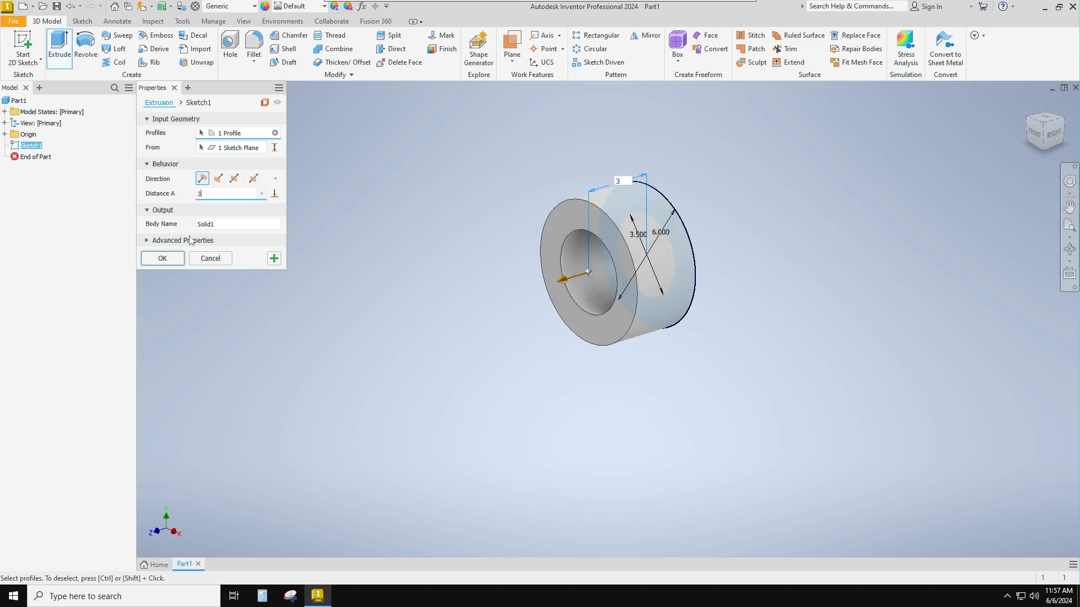
click(218, 179)
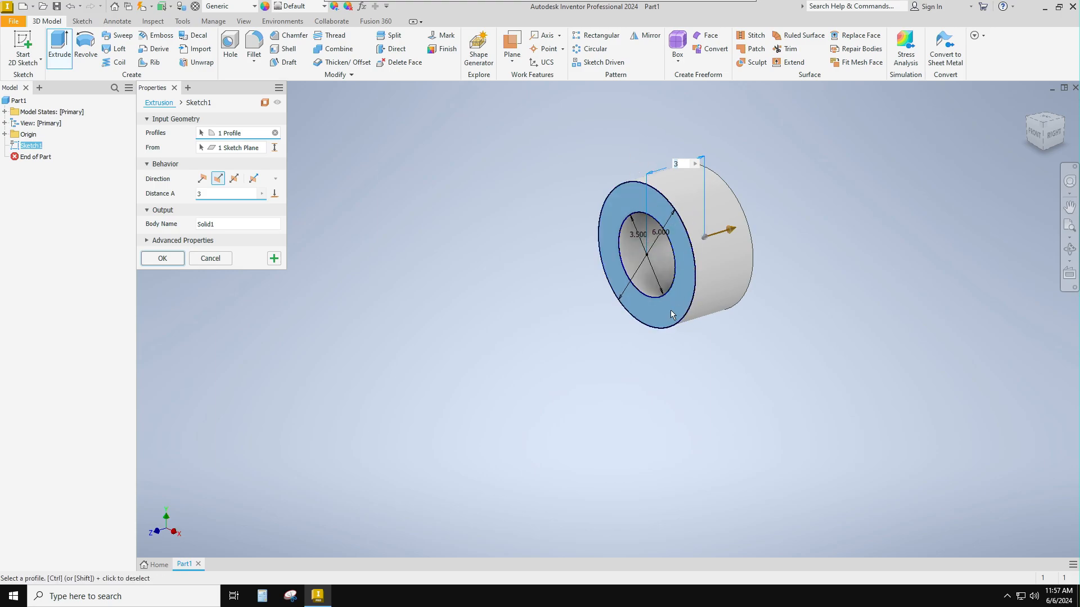
click(167, 259)
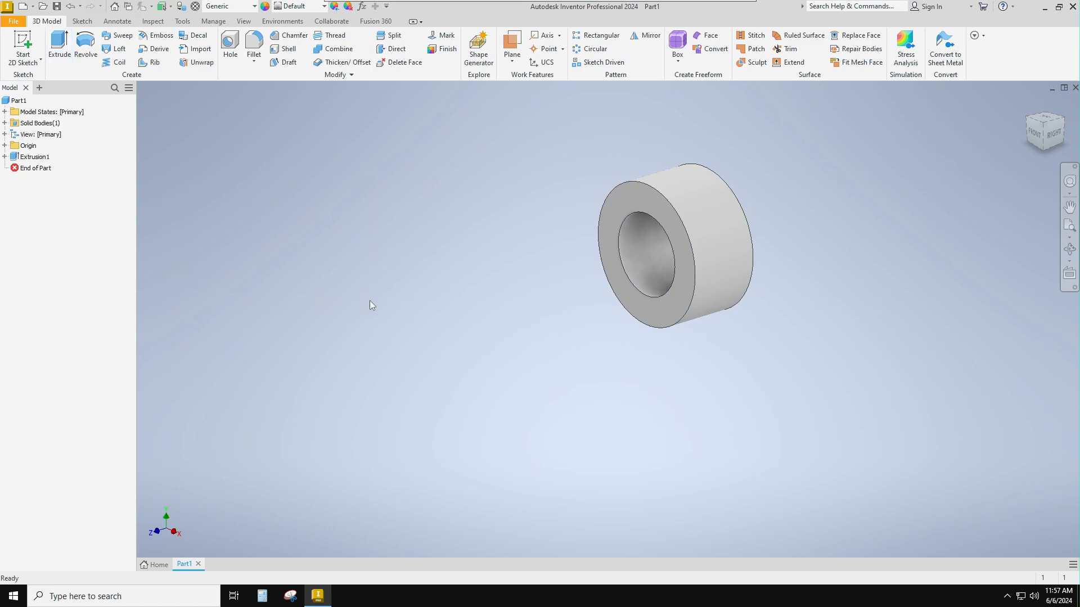
- Sketch a two-point center rectangle, 2 in wide and 8 in high, centred on the origin on the ring's front face
click(23, 45)
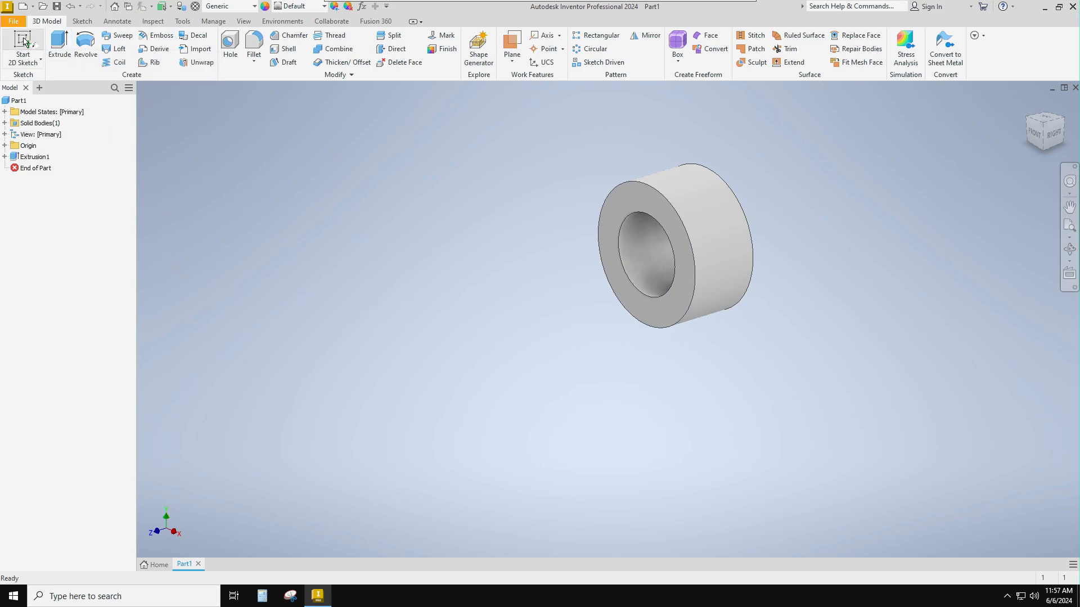
click(646, 201)
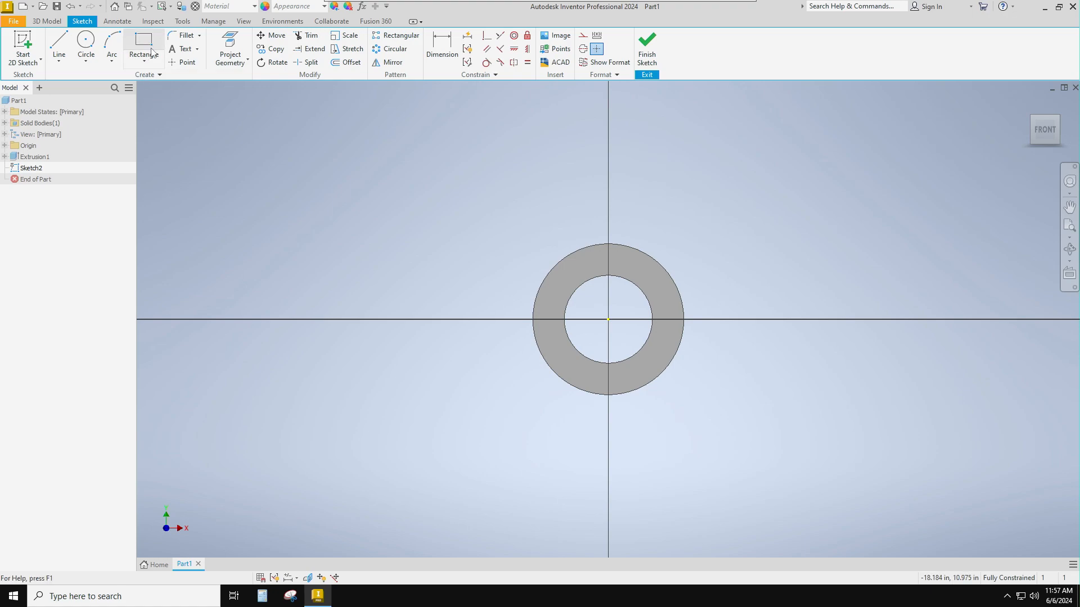
click(146, 59)
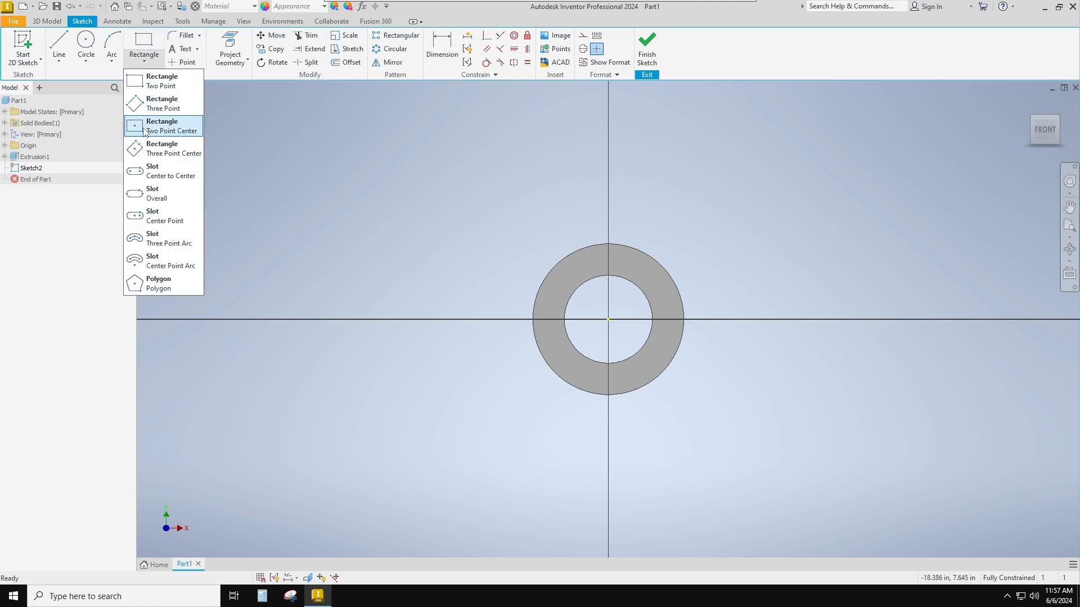
click(138, 131)
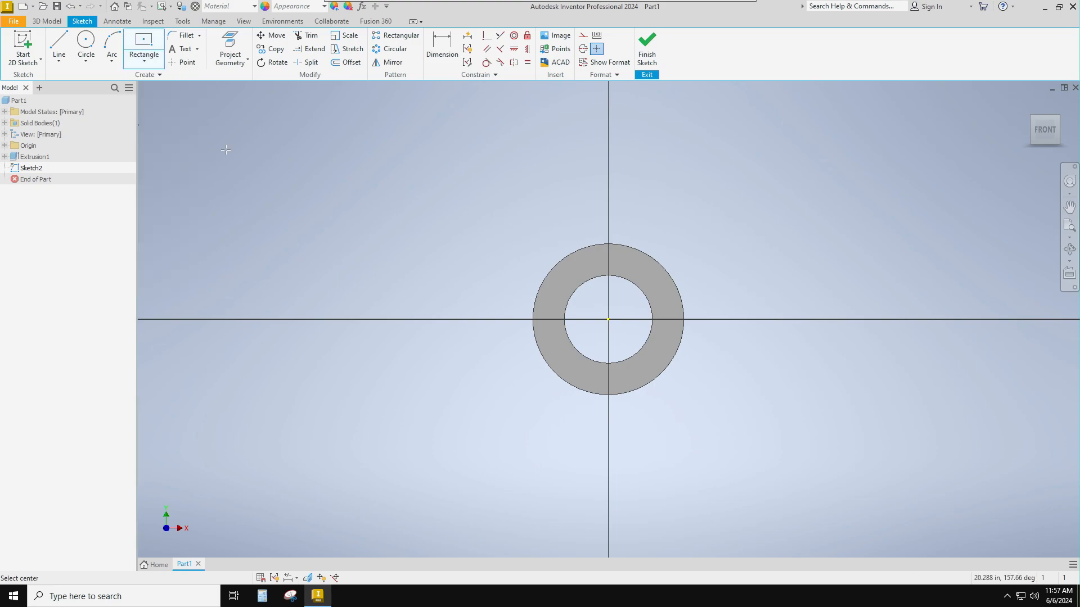
click(608, 320)
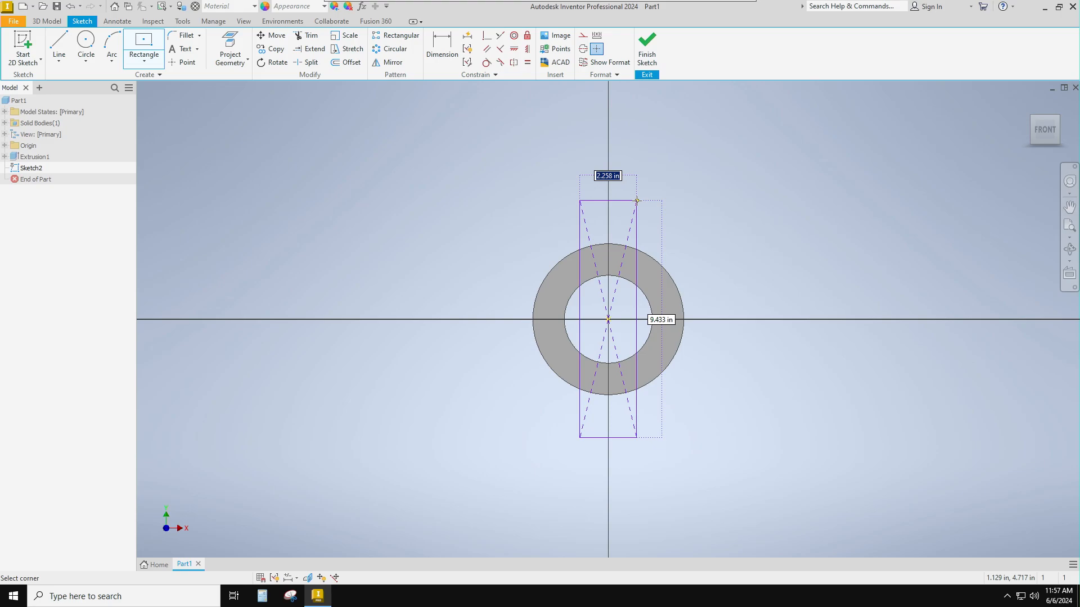
text(2)
key(Tab)
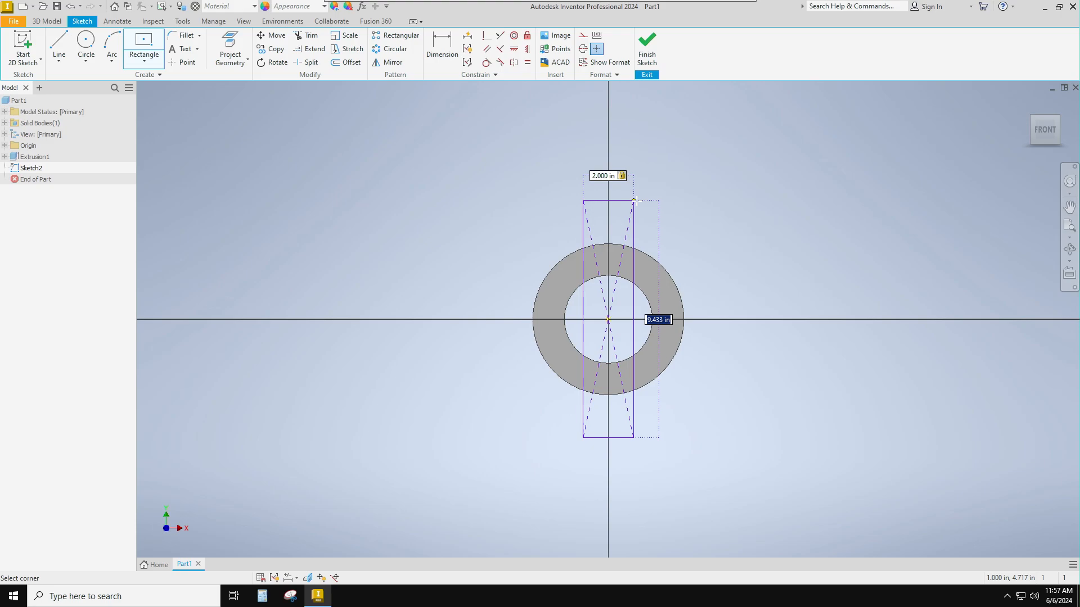
text(8)
key(Return)
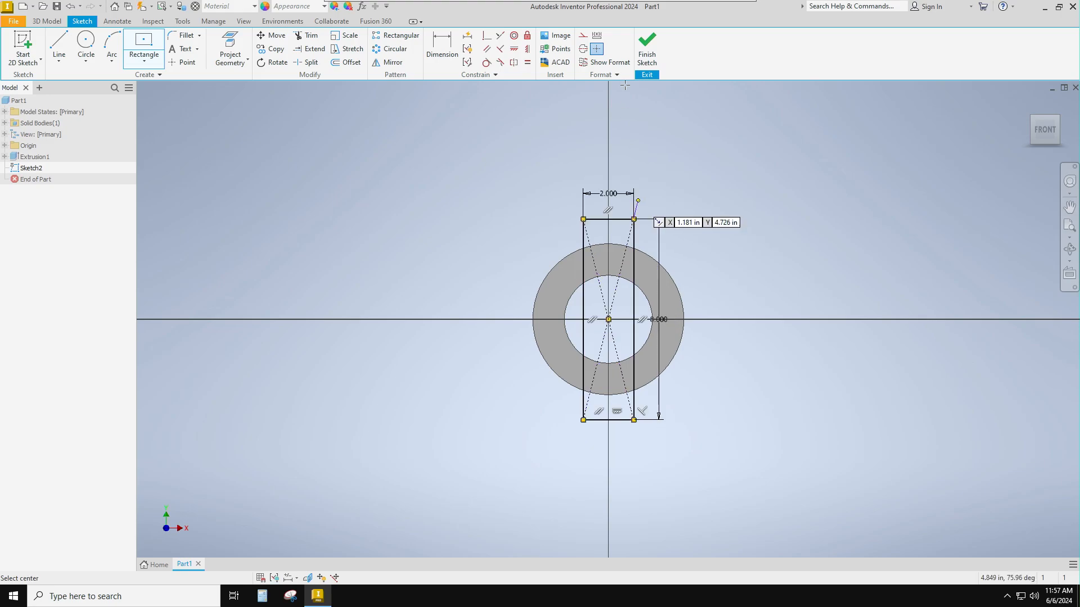
click(648, 56)
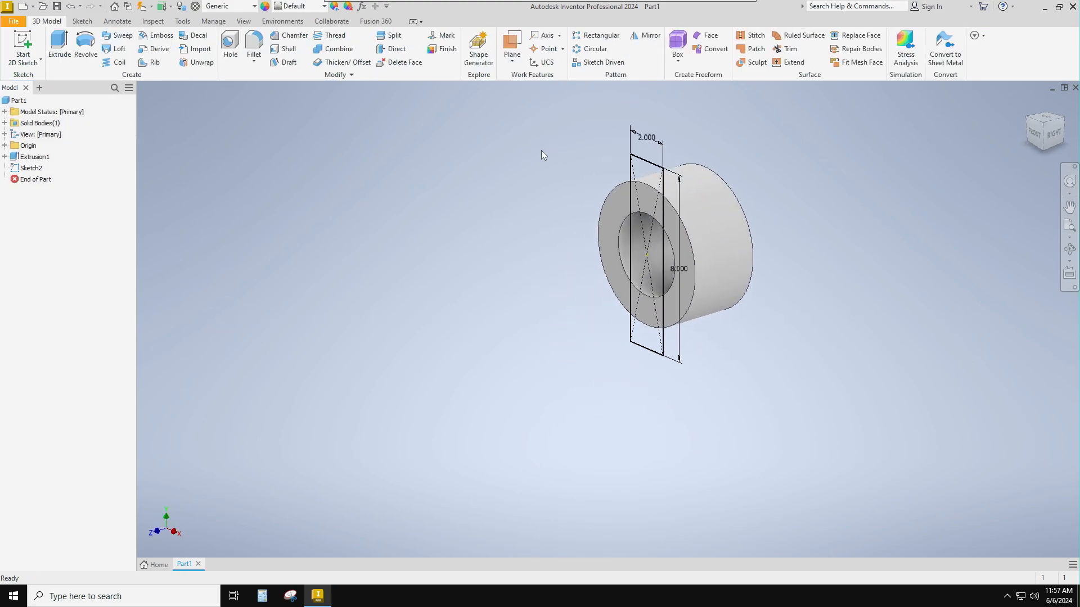
- Cut the rectangle 1 in deep into the ring's front face, extruding in the flipped direction
click(59, 48)
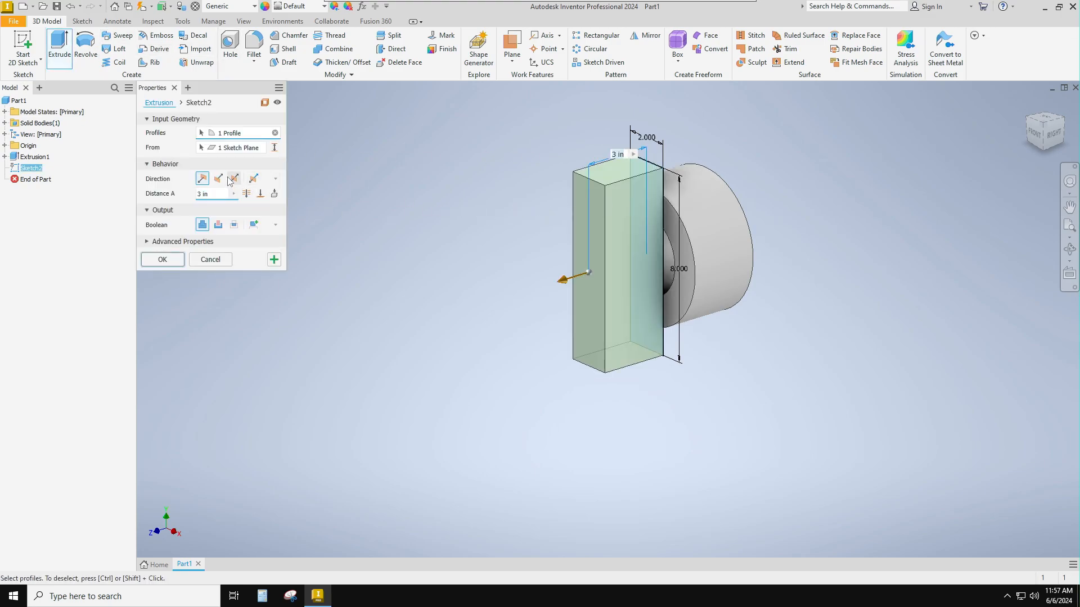
click(219, 179)
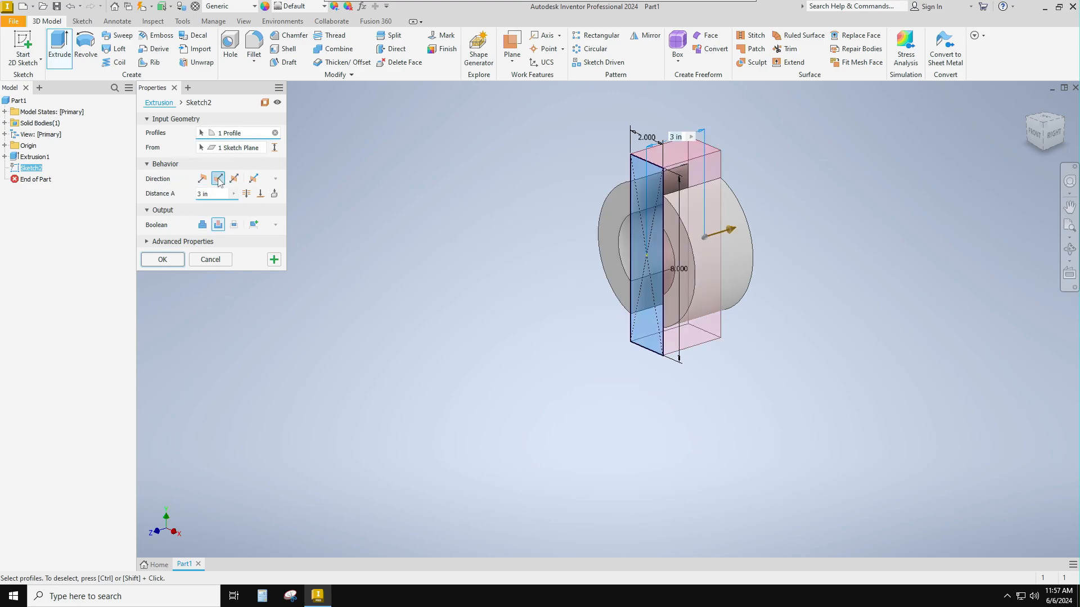
drag(212, 194, 185, 193)
key(Return)
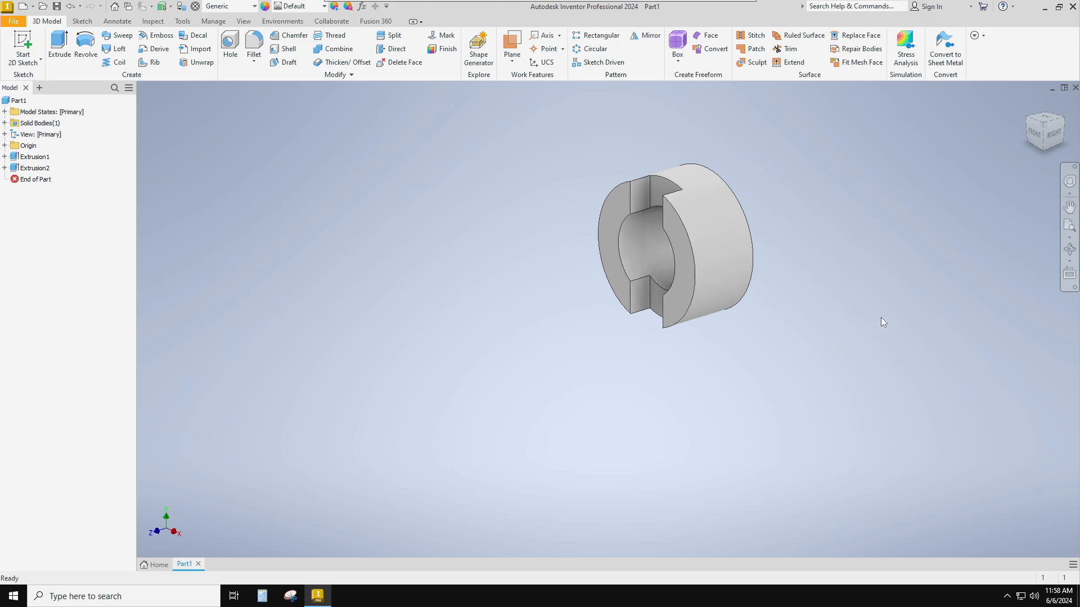
- Sketch a center rectangle on the ring's back face, centred on the origin, 2 in wide and about 8.15 in high
click(1062, 125)
scroll(832, 283, down, 3)
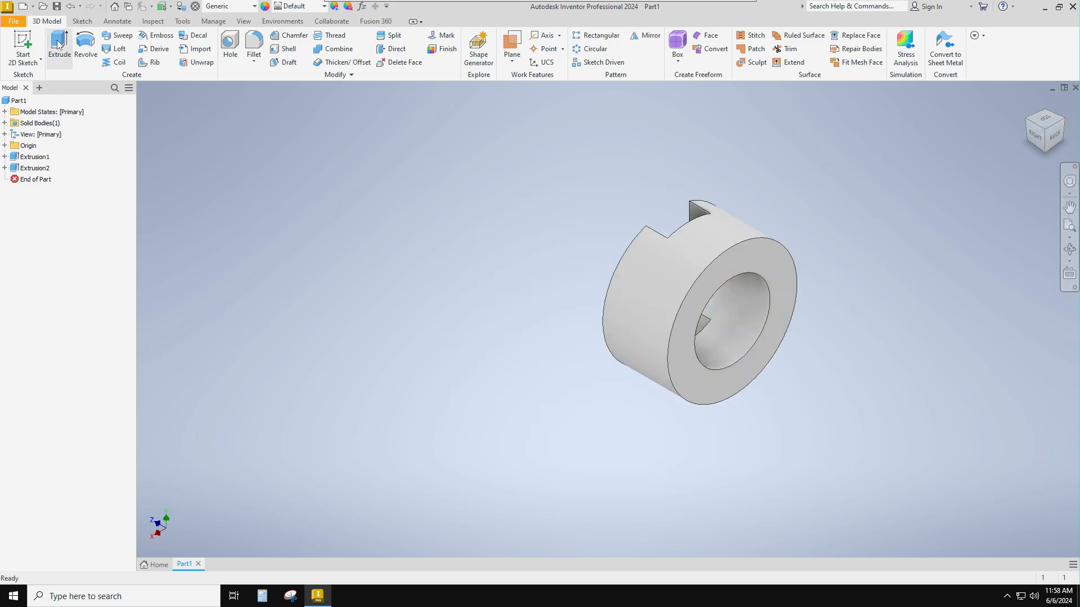
click(22, 42)
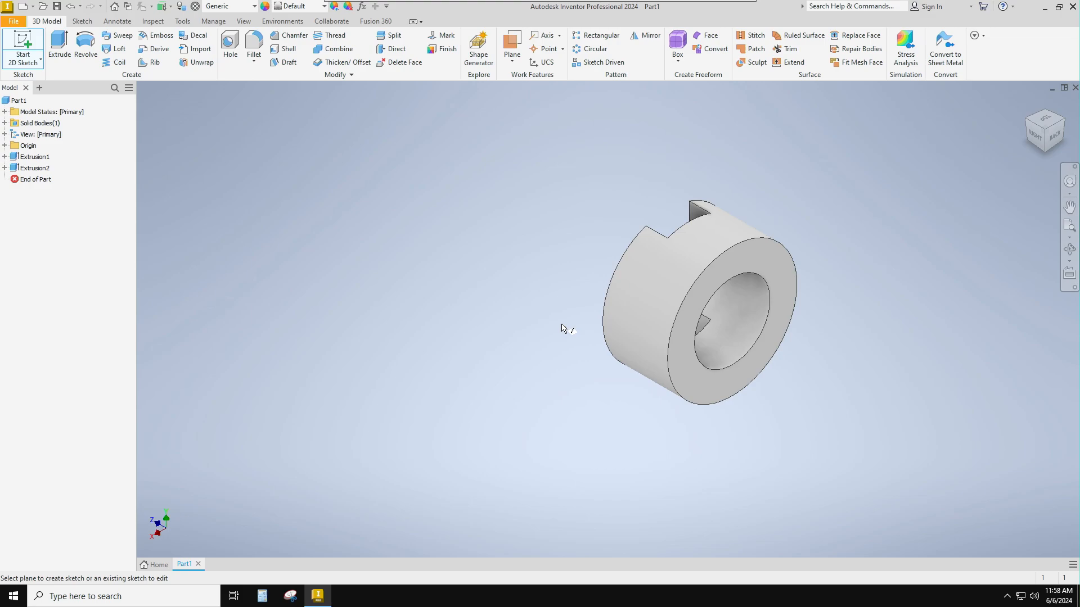
click(683, 324)
click(152, 52)
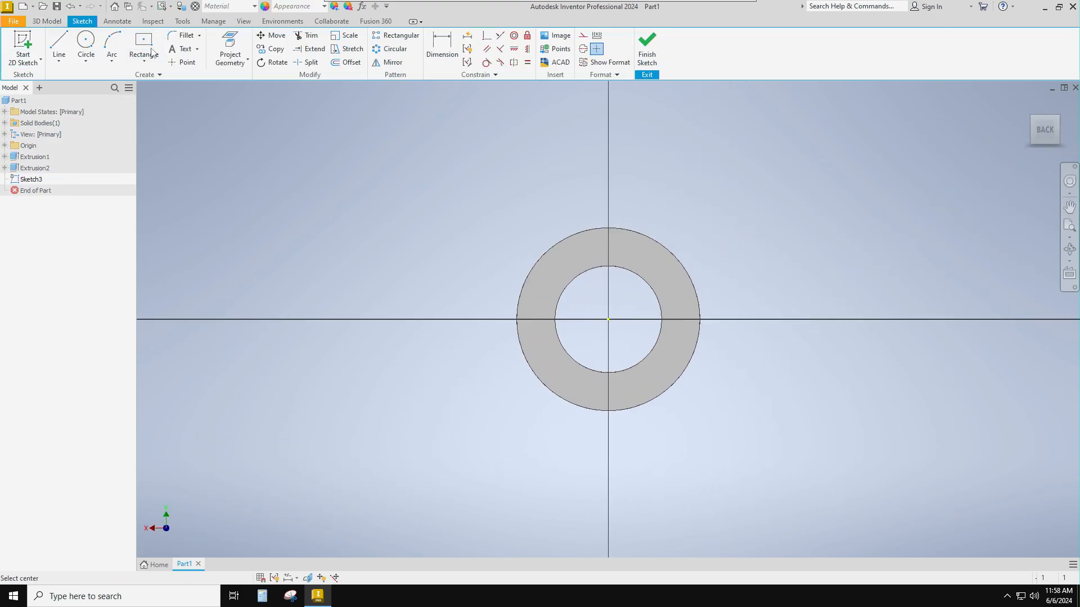
click(608, 320)
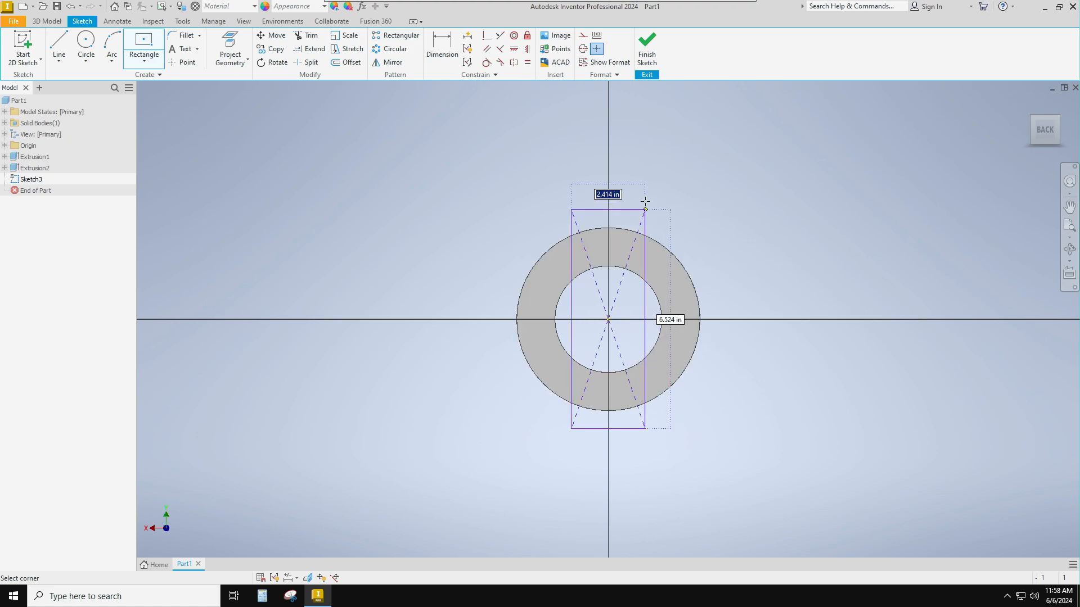
text(2)
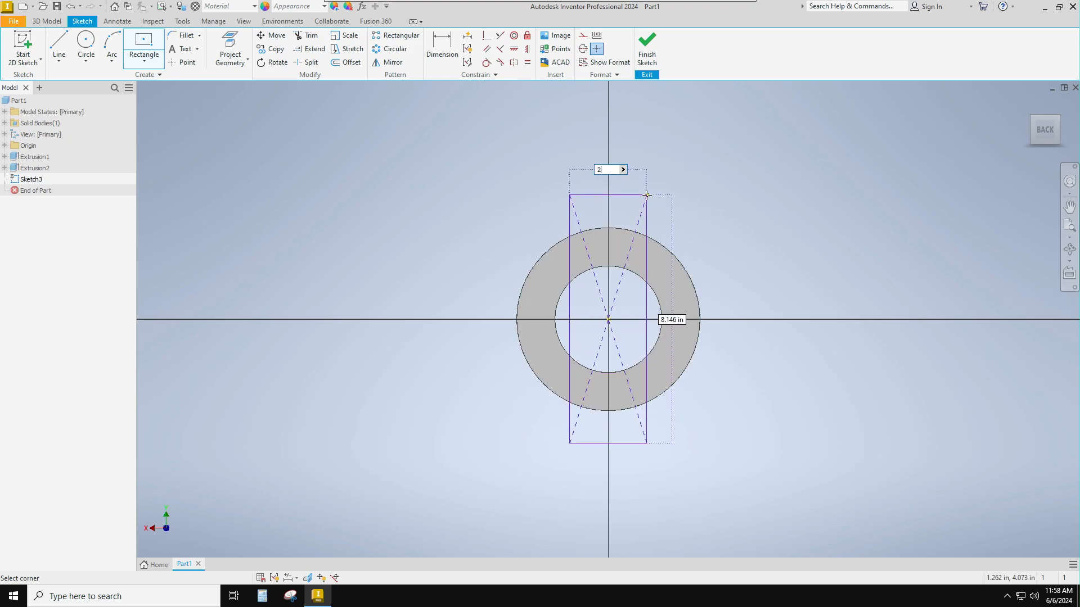
key(Tab)
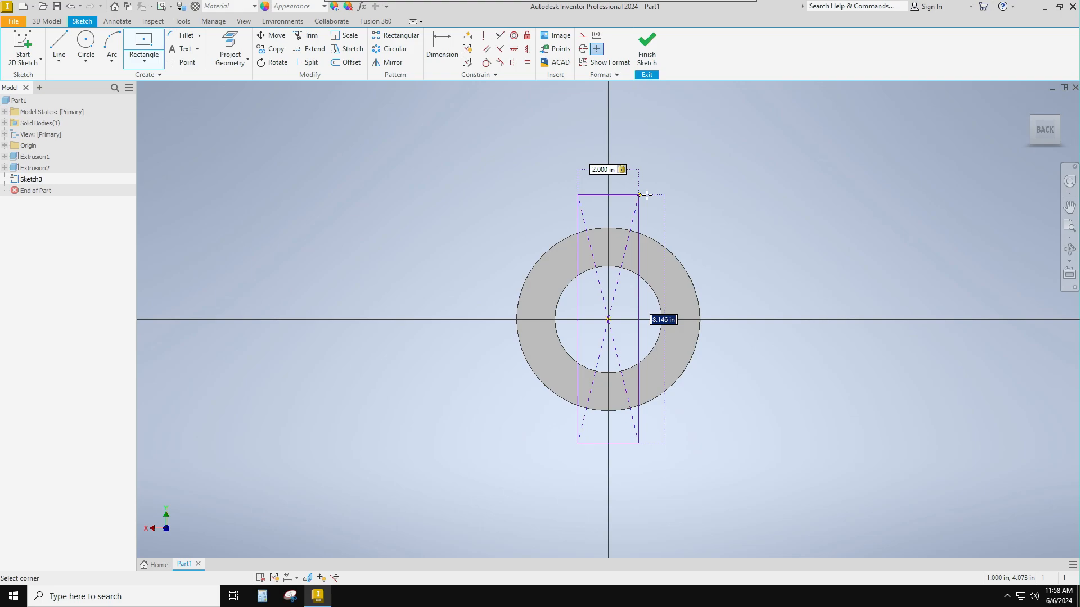
click(647, 195)
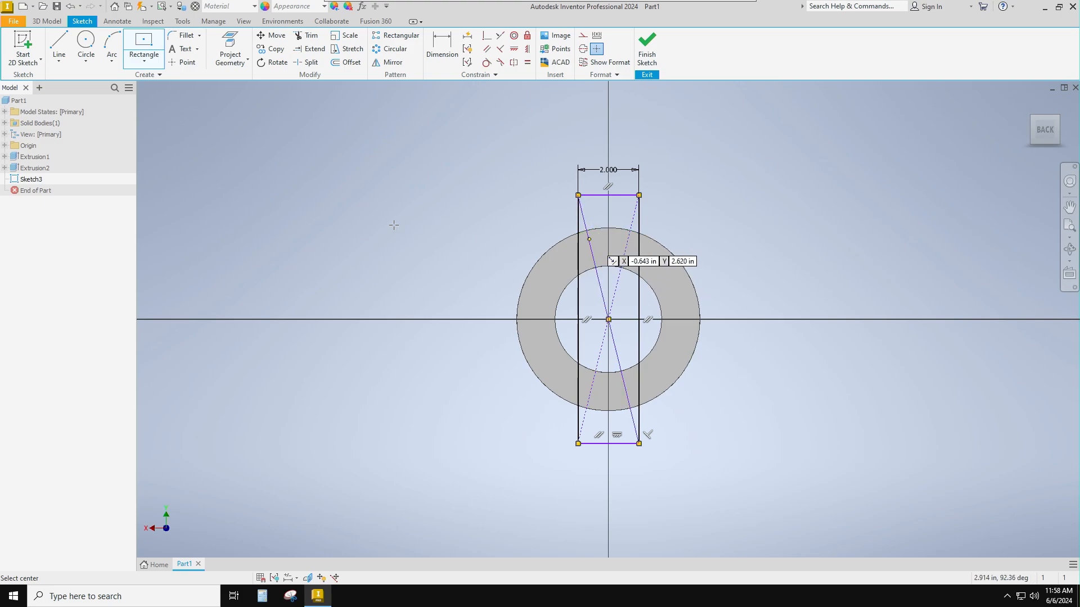
- Add a 6 in diameter circle centred on the origin, matching the ring's outer edge, and finish the sketch
click(85, 45)
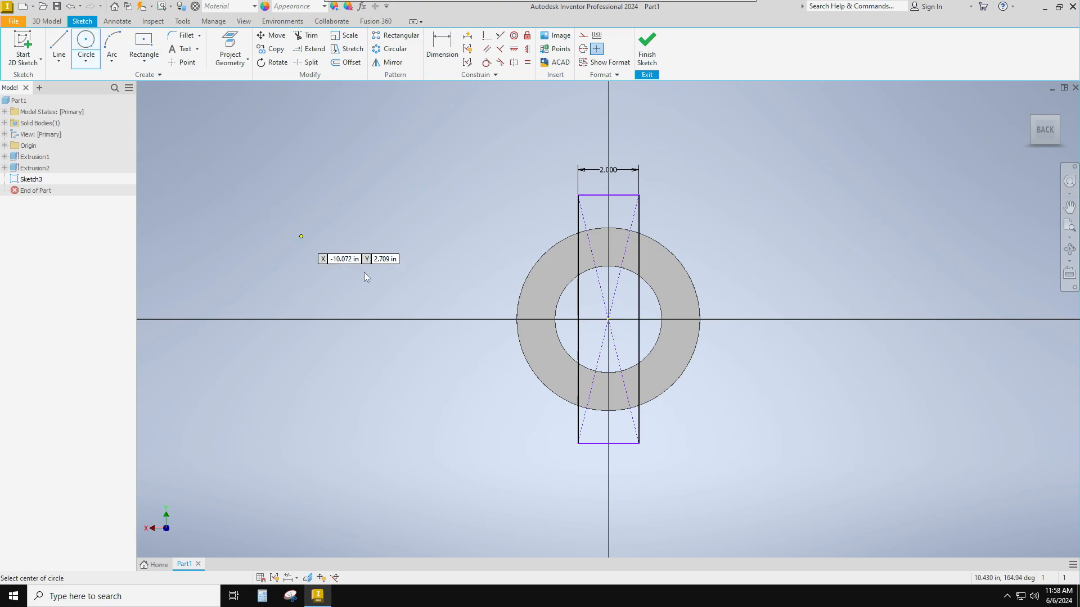
click(607, 320)
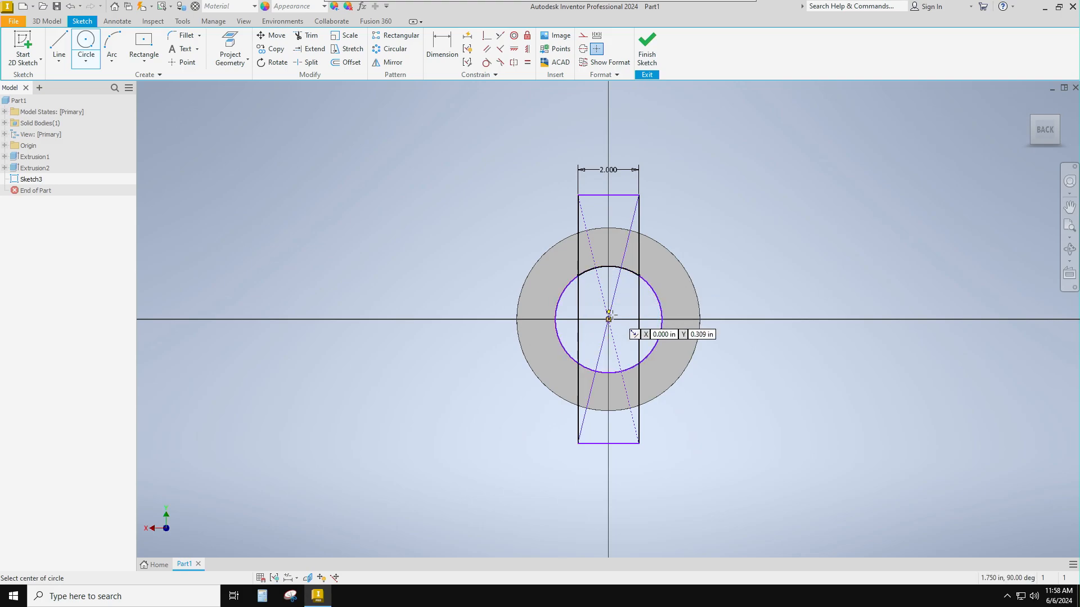
click(608, 227)
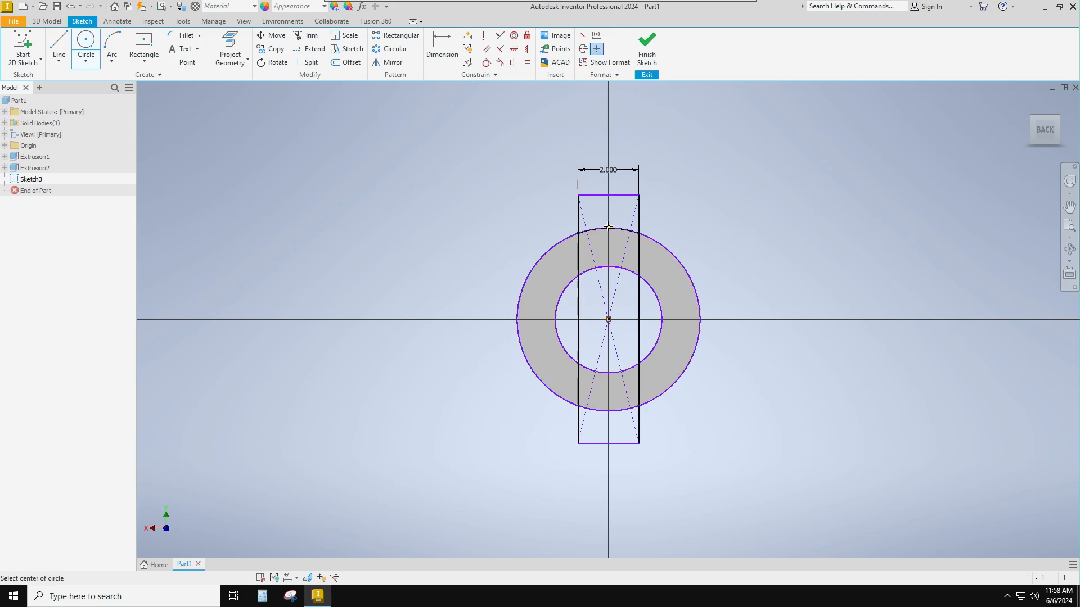
click(647, 50)
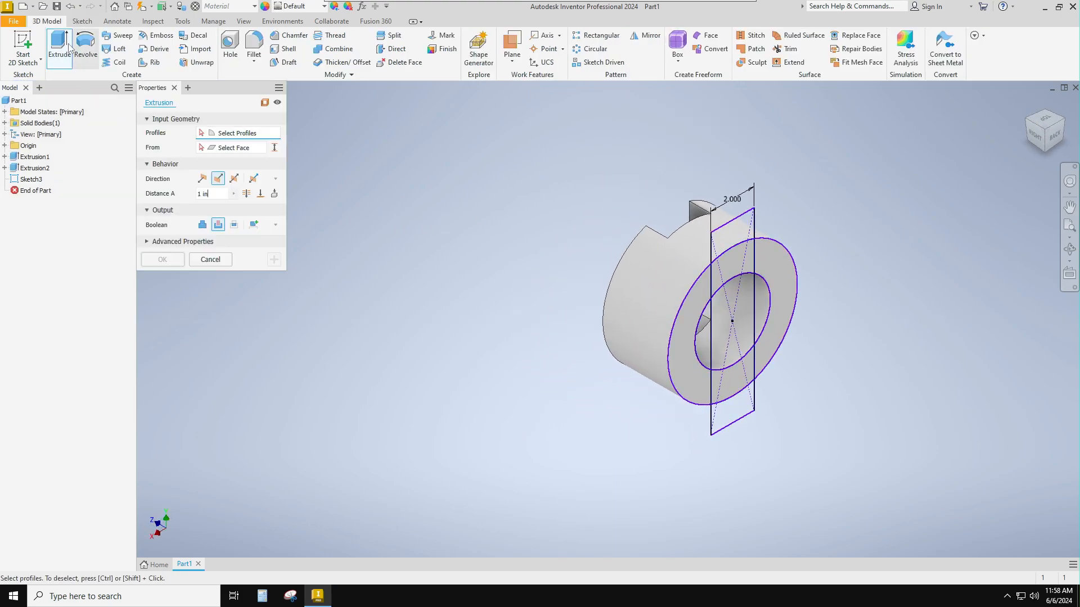
- Extrude the upper and lower ring regions inside the rectangle 1 in outward, joined to the body as two lugs
click(732, 271)
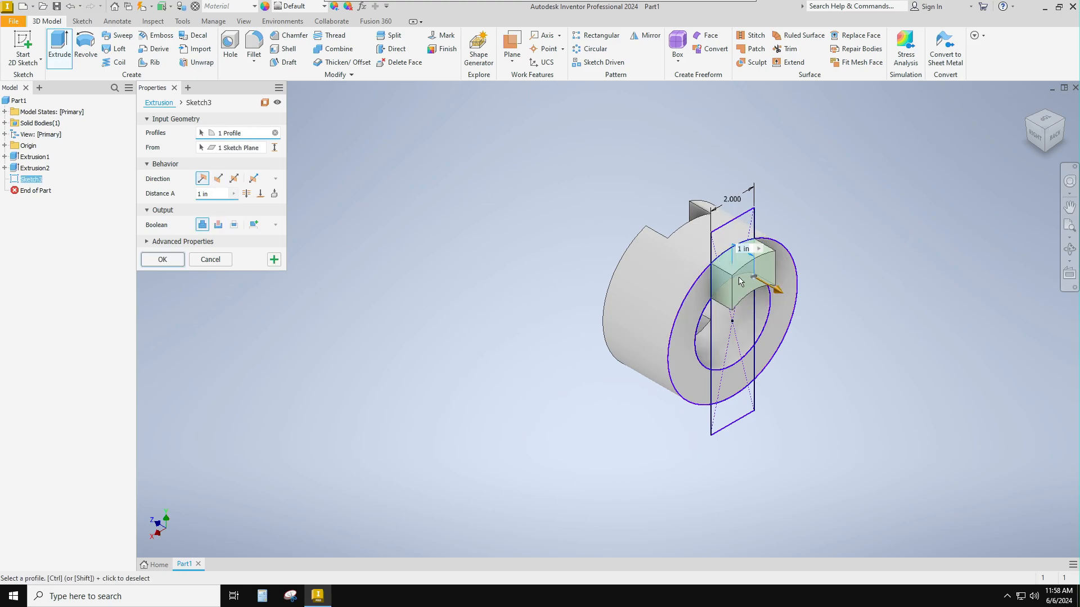
click(739, 386)
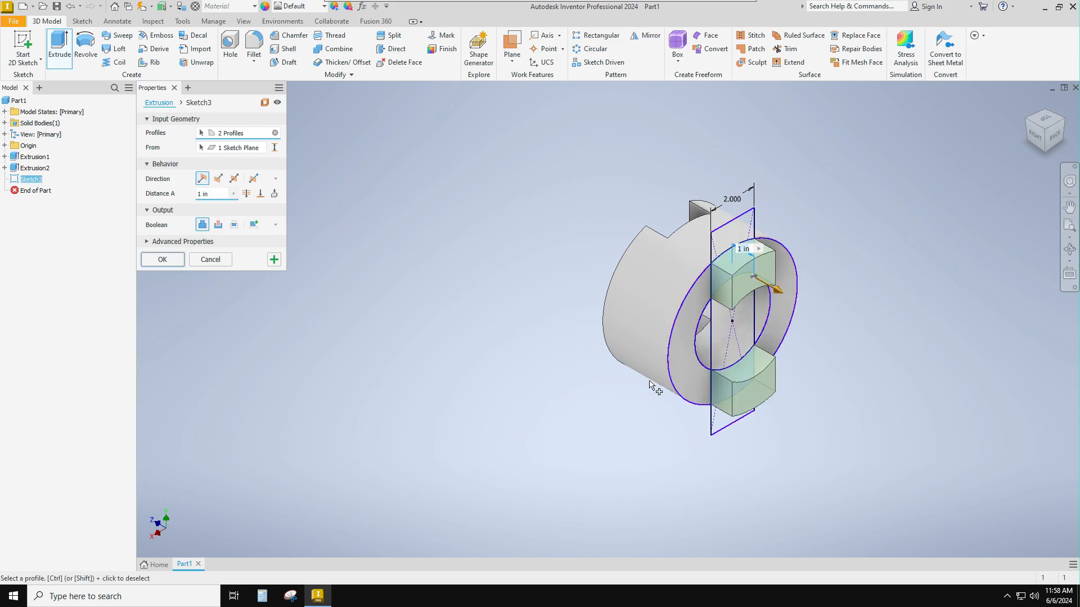
click(167, 260)
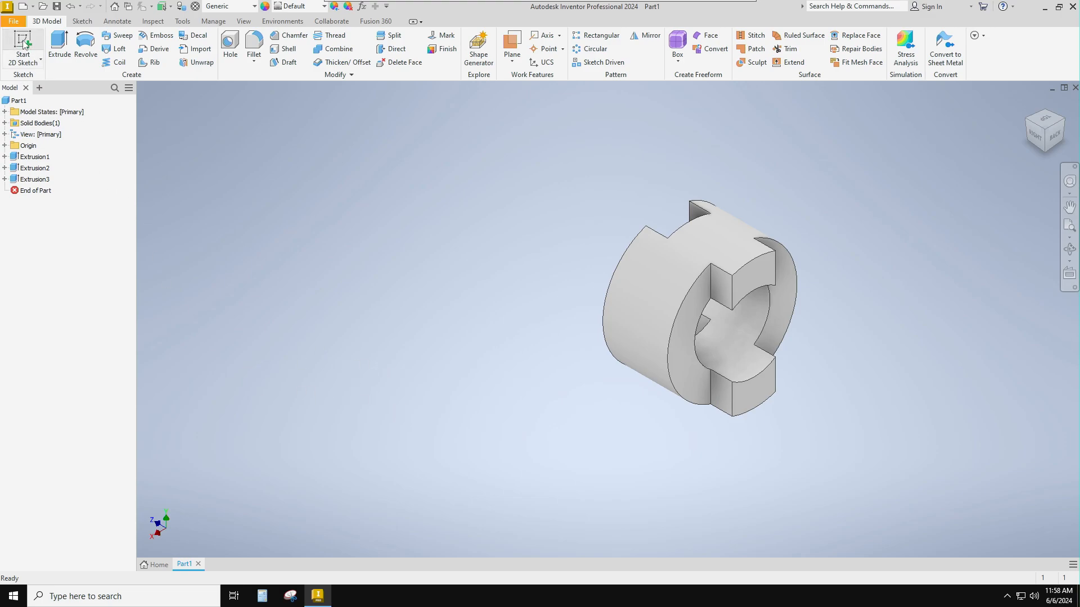
- Start a 2D sketch on the YZ origin plane
click(30, 54)
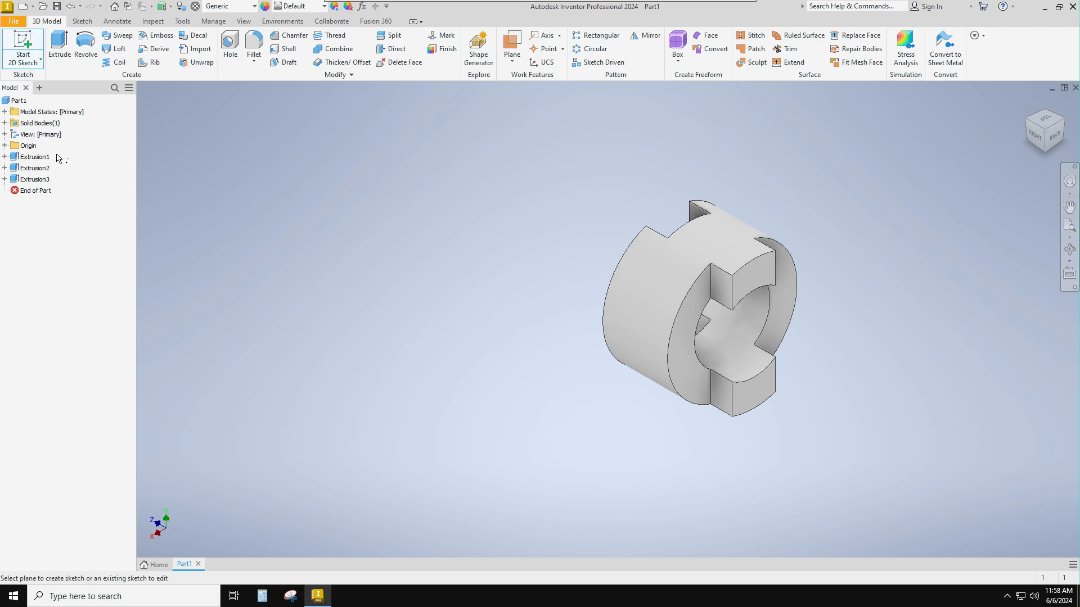
click(5, 145)
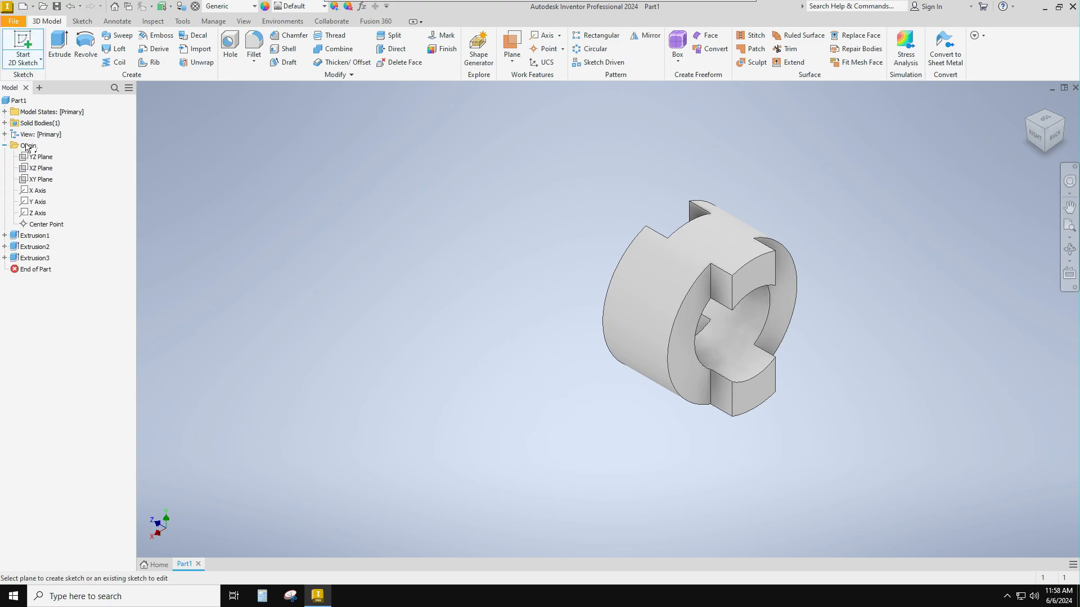
click(35, 158)
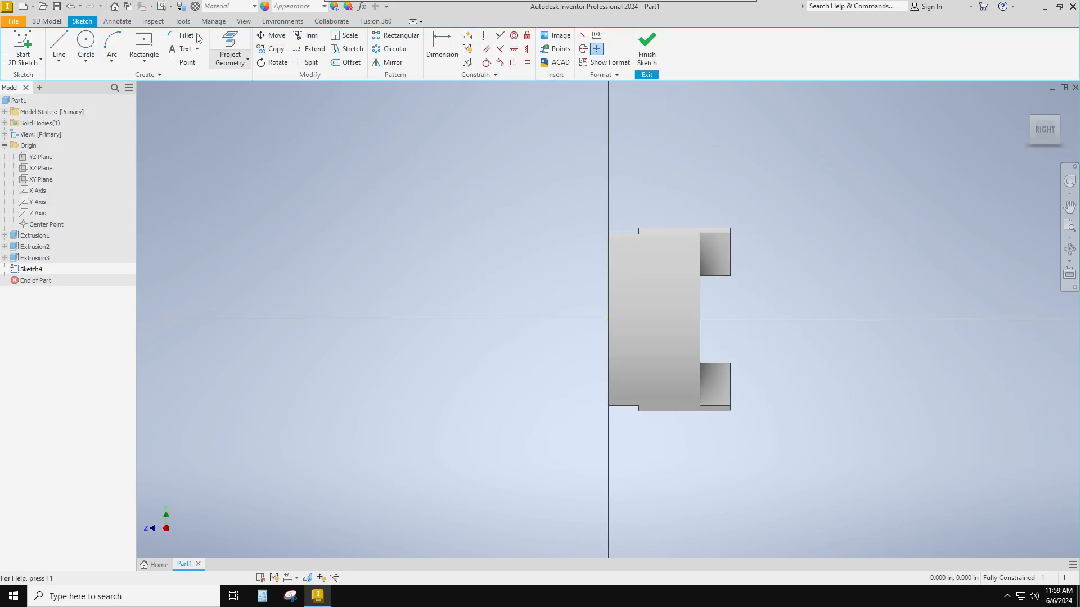
- Switch the model's visual style to Wireframe
click(116, 23)
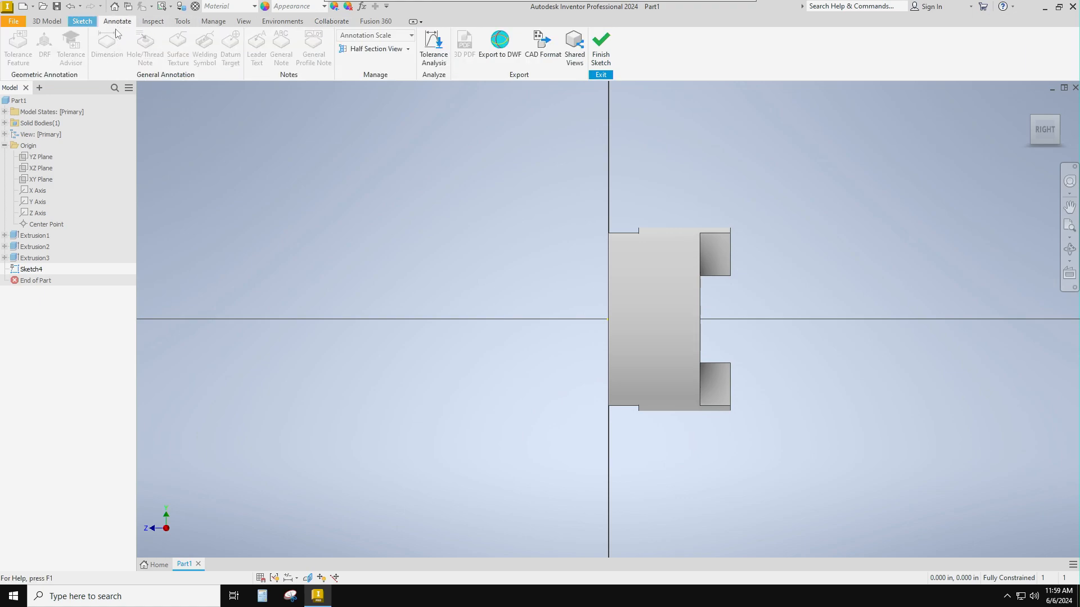
click(245, 22)
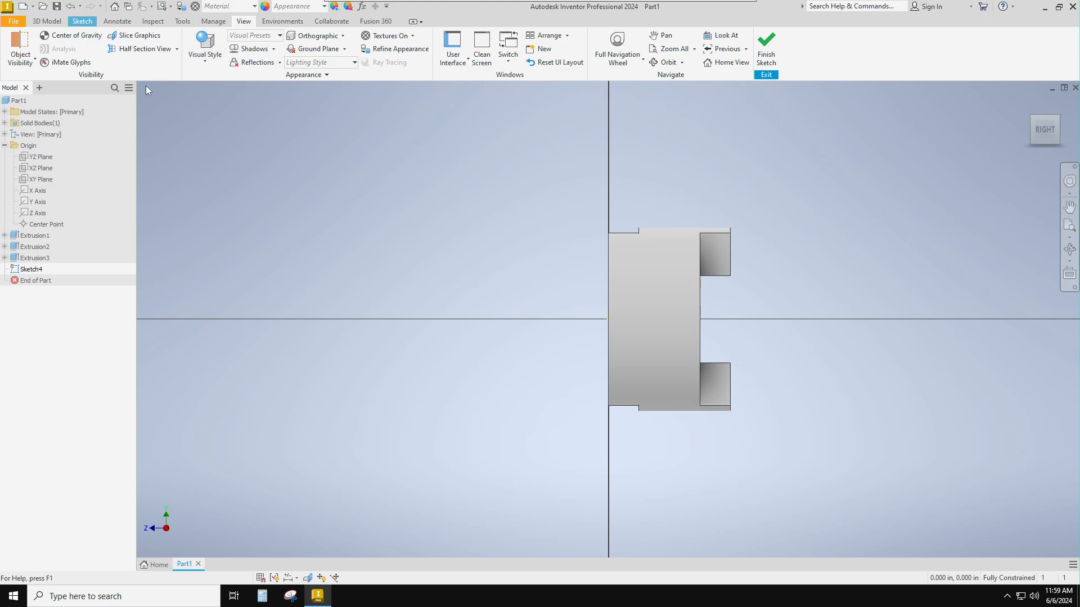
click(212, 63)
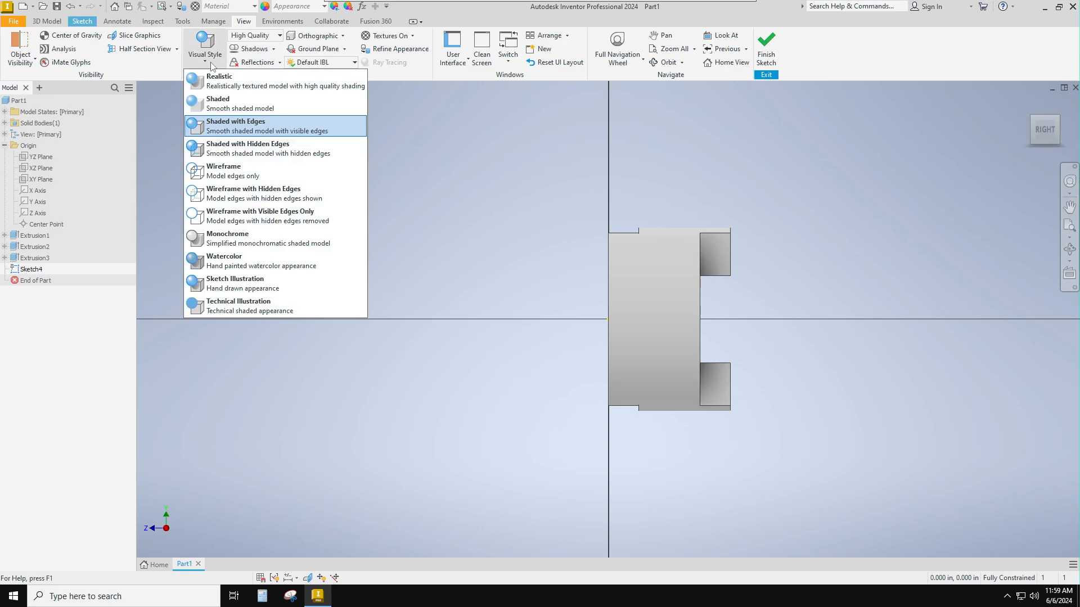
click(213, 169)
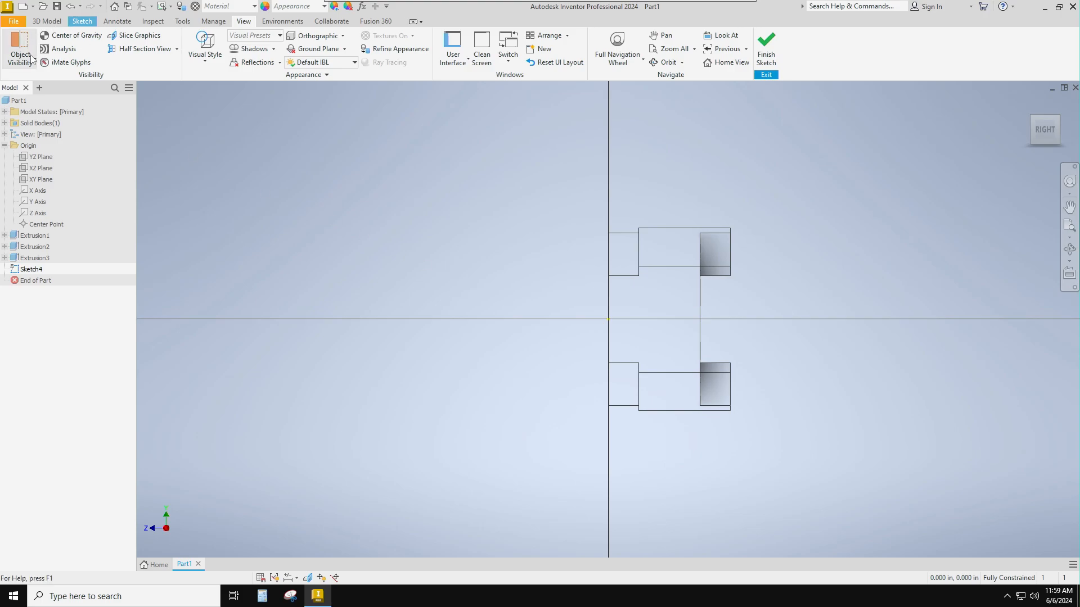
- Draw a 1.97 in line along the ring's centre axis toward the back face, starting about 0.1 in from the origin
click(46, 21)
click(25, 51)
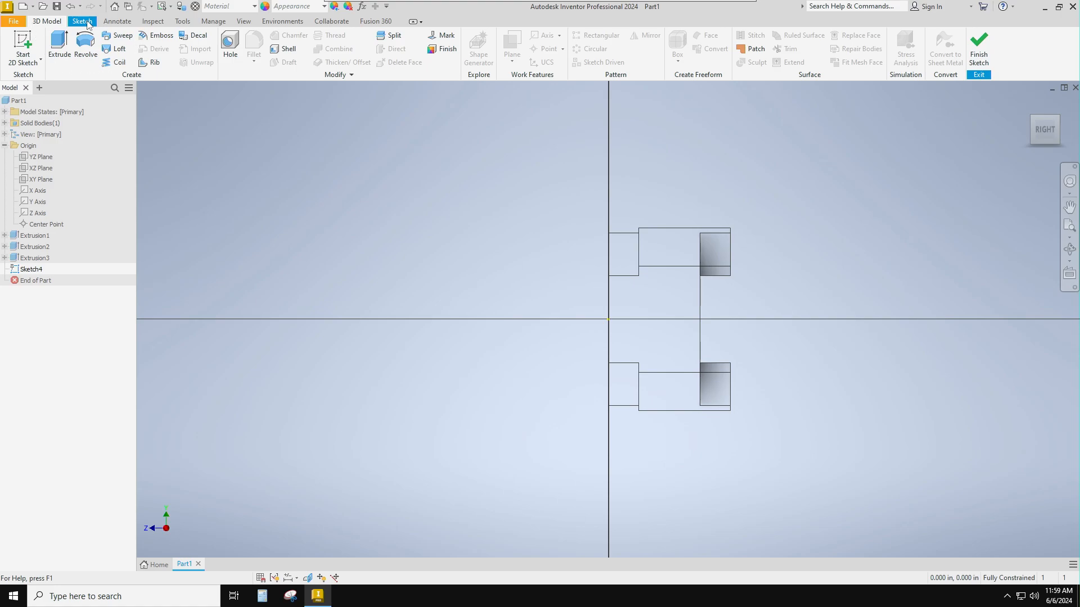
click(84, 21)
click(59, 45)
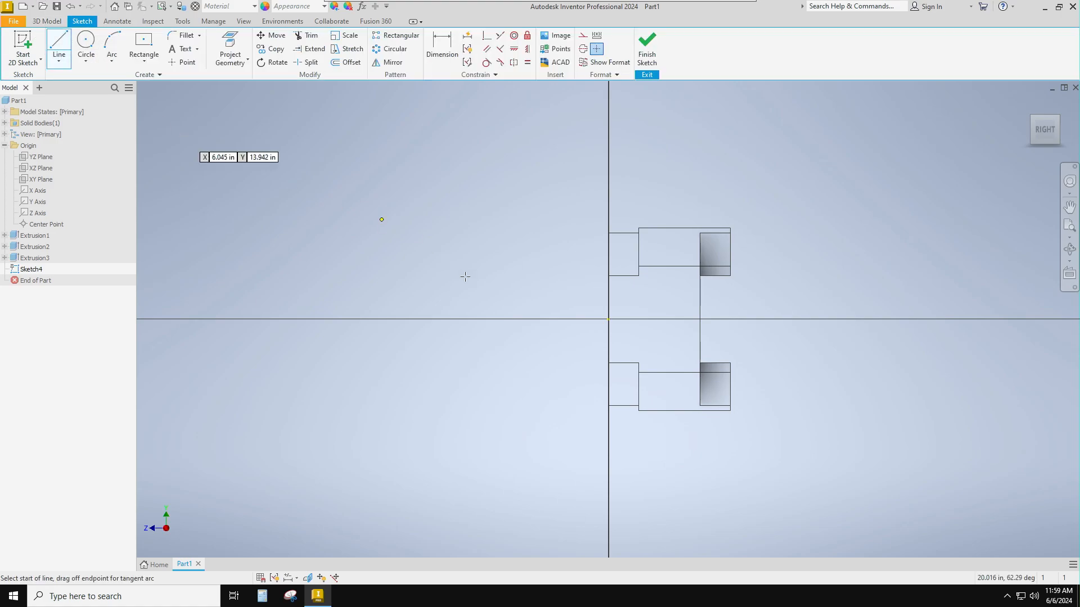
click(612, 319)
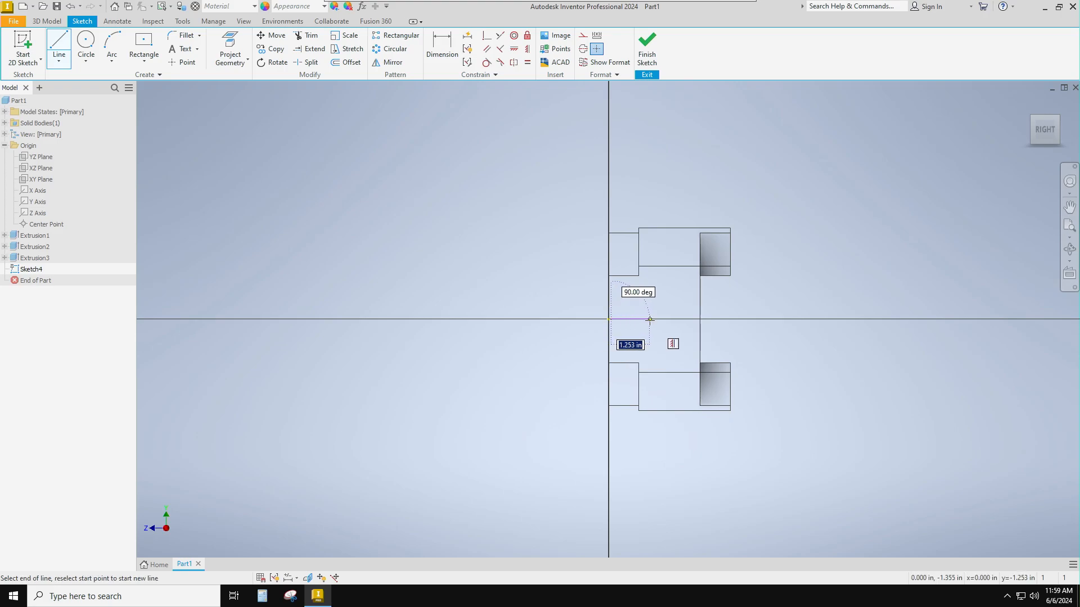
text(1.97)
key(Return)
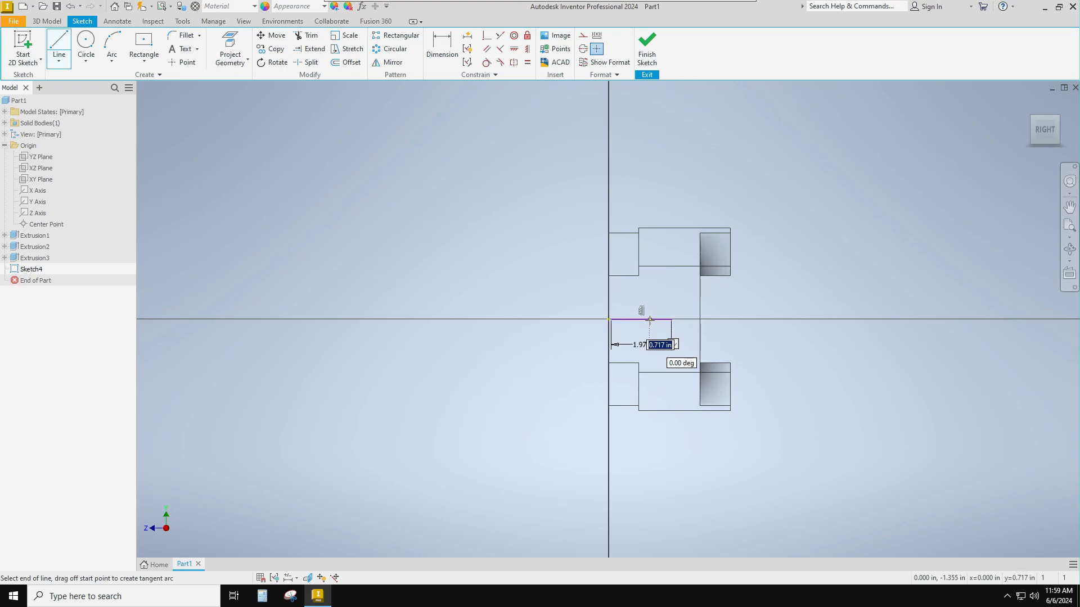
- Add a 0.8 in diameter circle centred on the free end of the line and finish the sketch
click(85, 43)
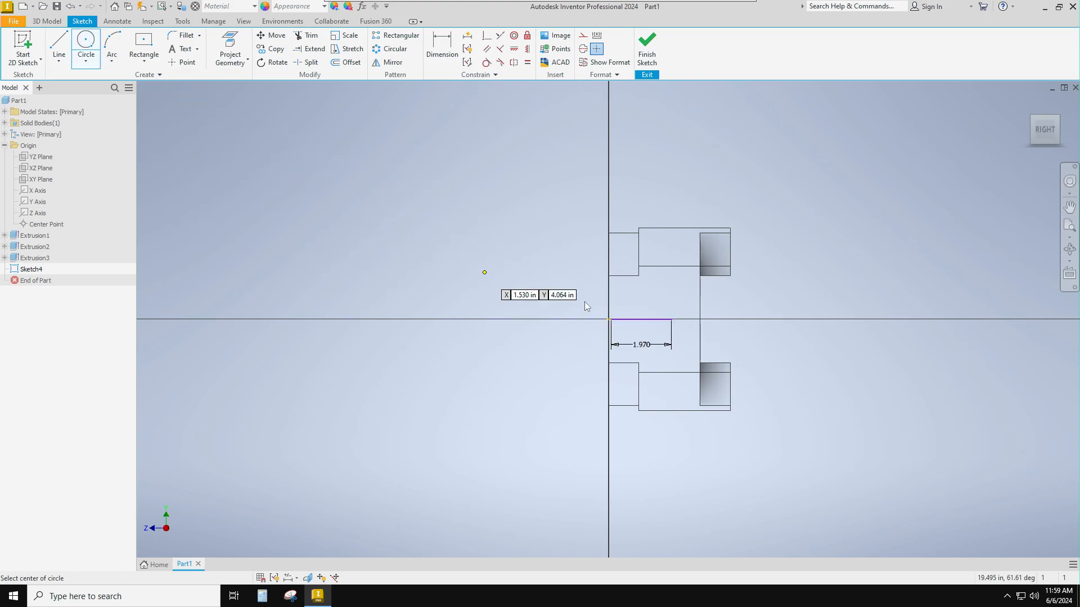
click(671, 319)
text(.)
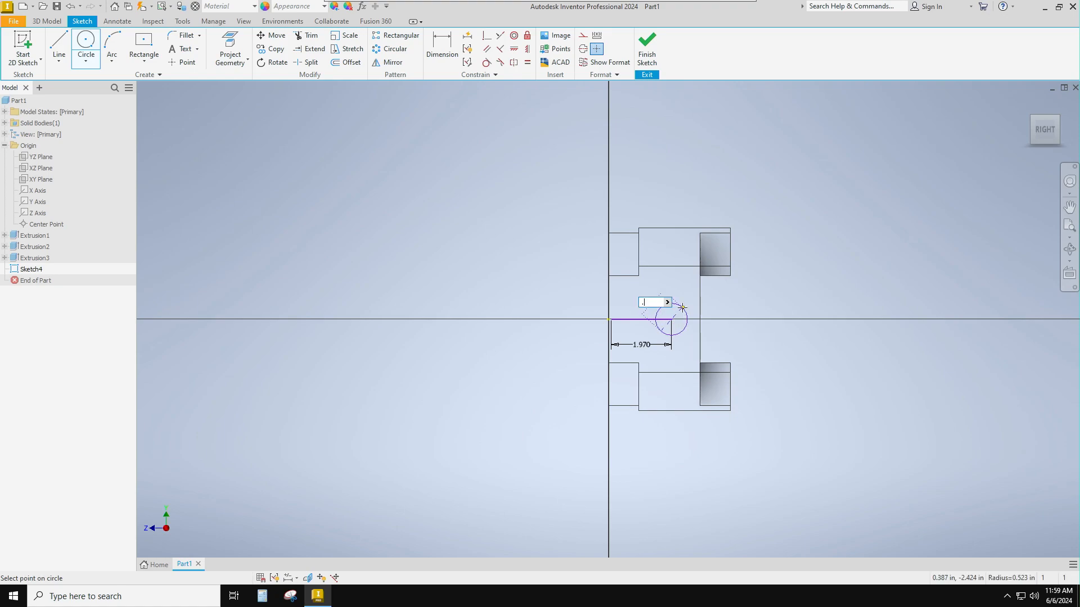
text(800)
key(Return)
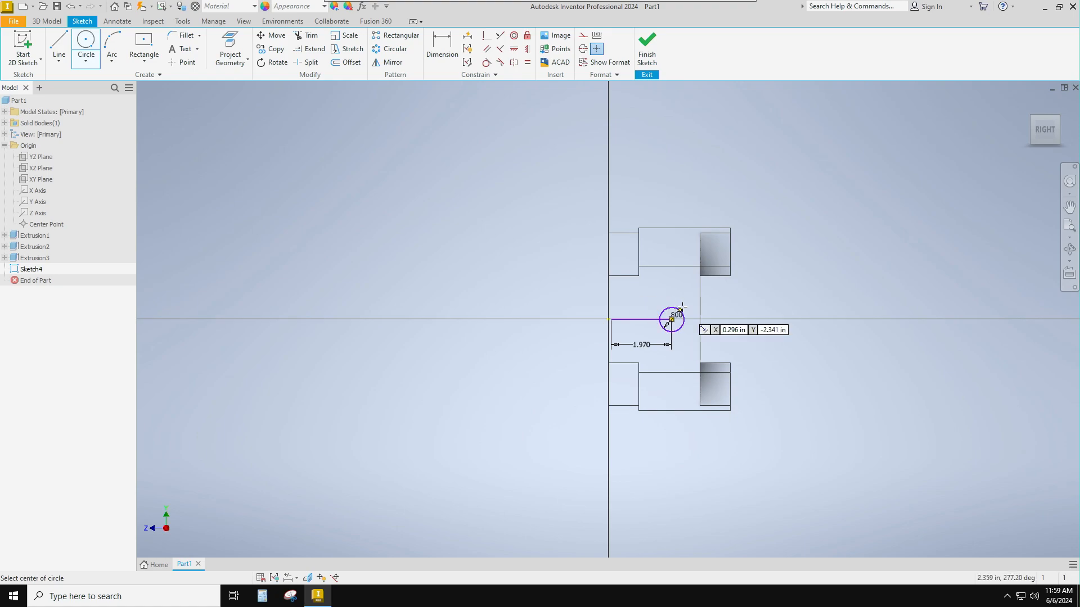
click(649, 54)
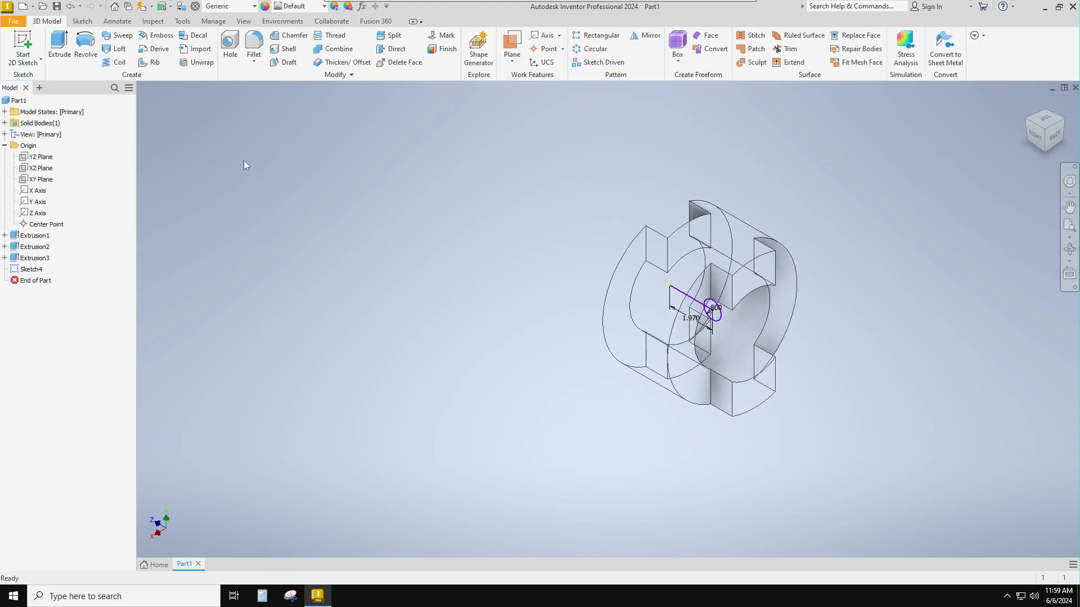
- Cut the 0.8 in circle through all of the ring in the flipped direction with Extrude
click(59, 45)
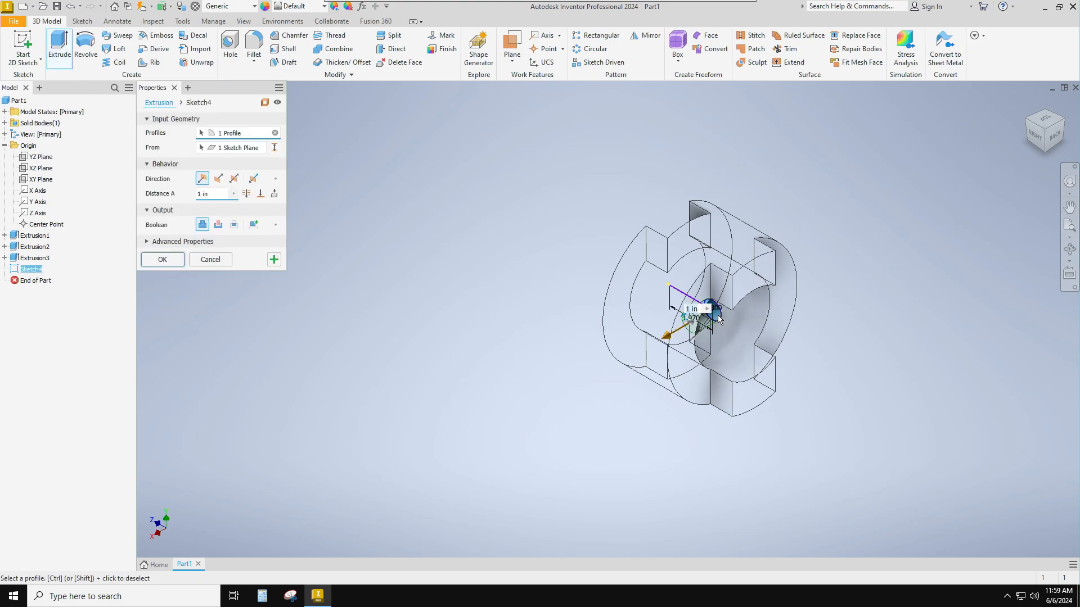
click(219, 179)
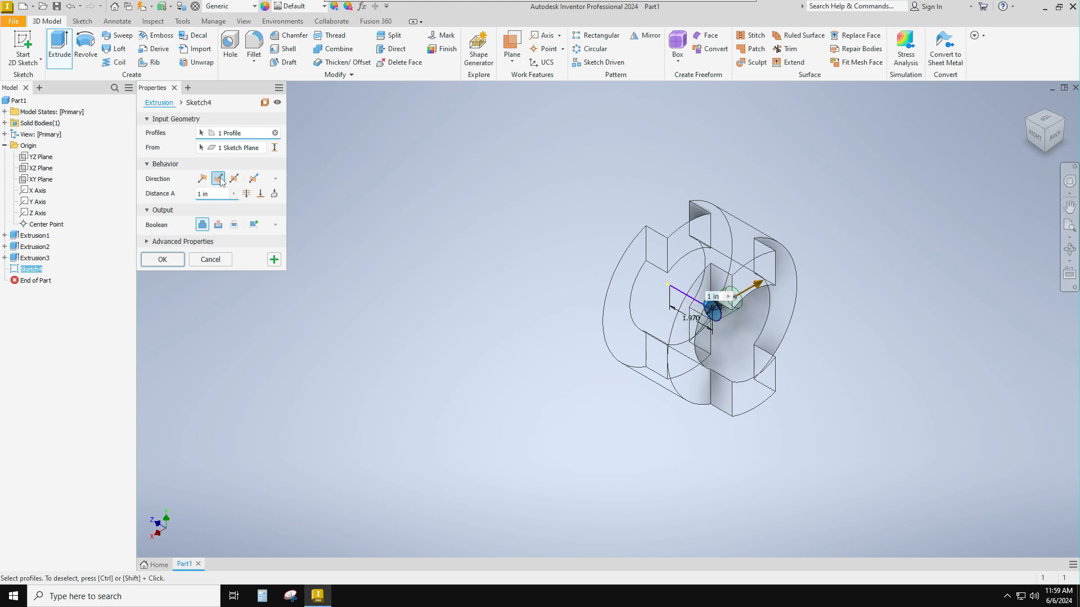
click(248, 194)
click(218, 225)
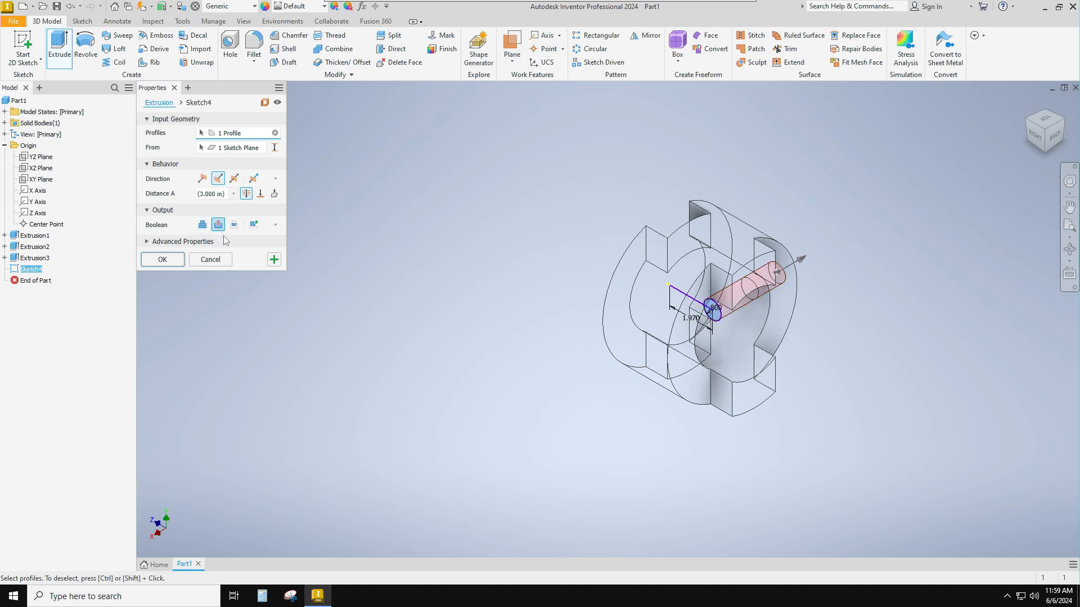
click(153, 259)
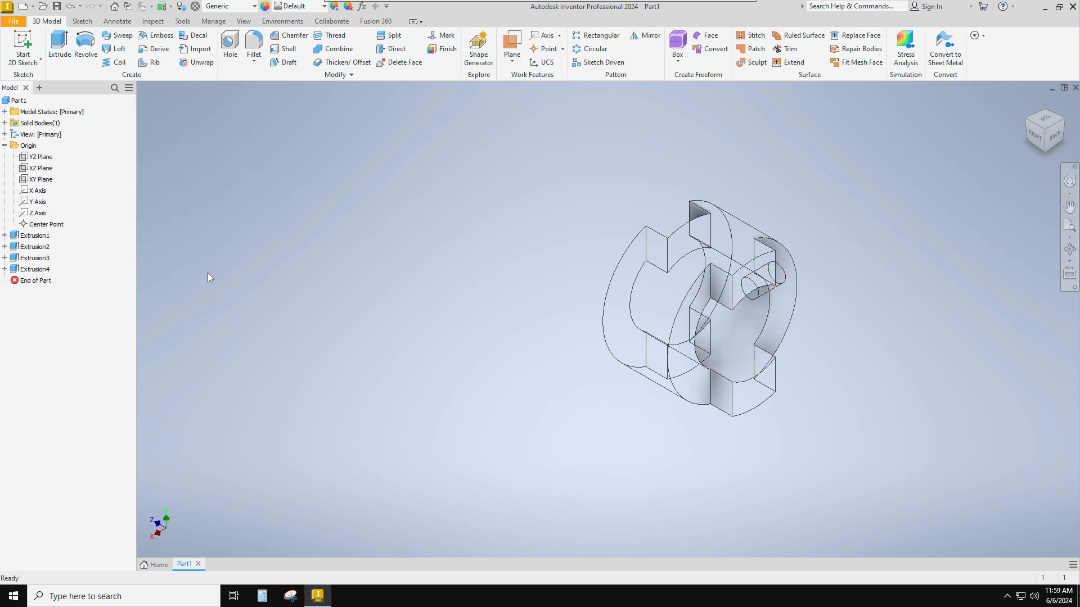
- Switch the model's visual style to Shaded with Edges and set an isometric view from the front, top and right
click(244, 21)
click(204, 62)
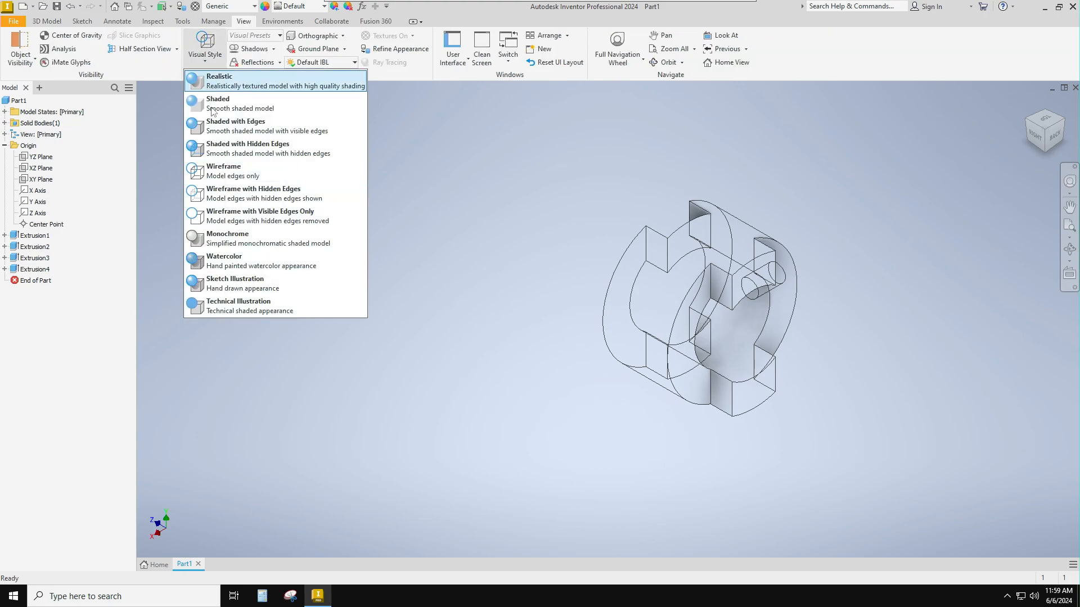
click(231, 130)
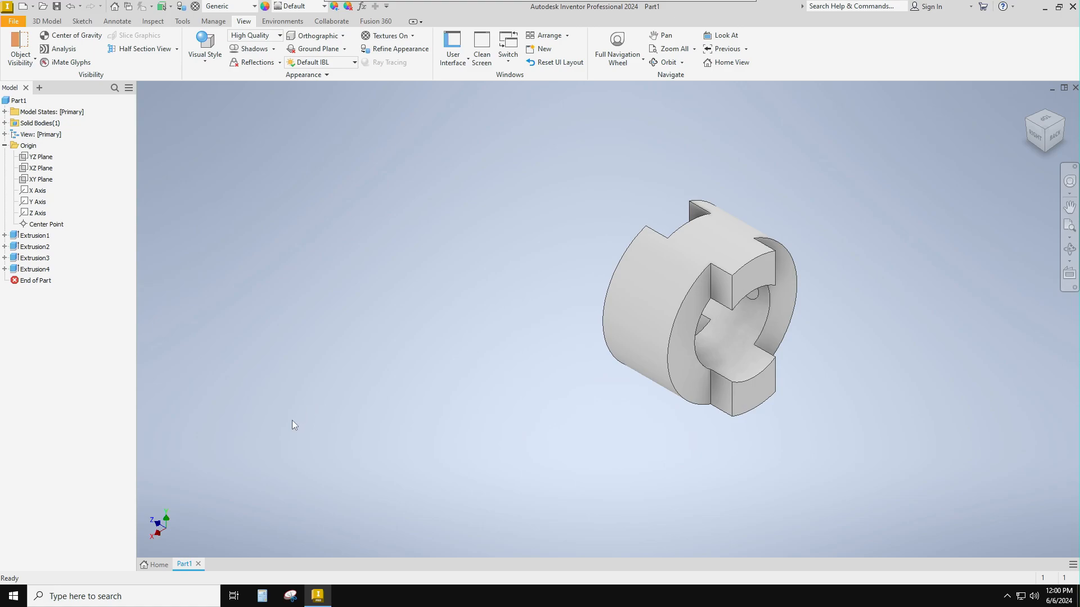
shift+middle_drag(293, 414, 501, 482)
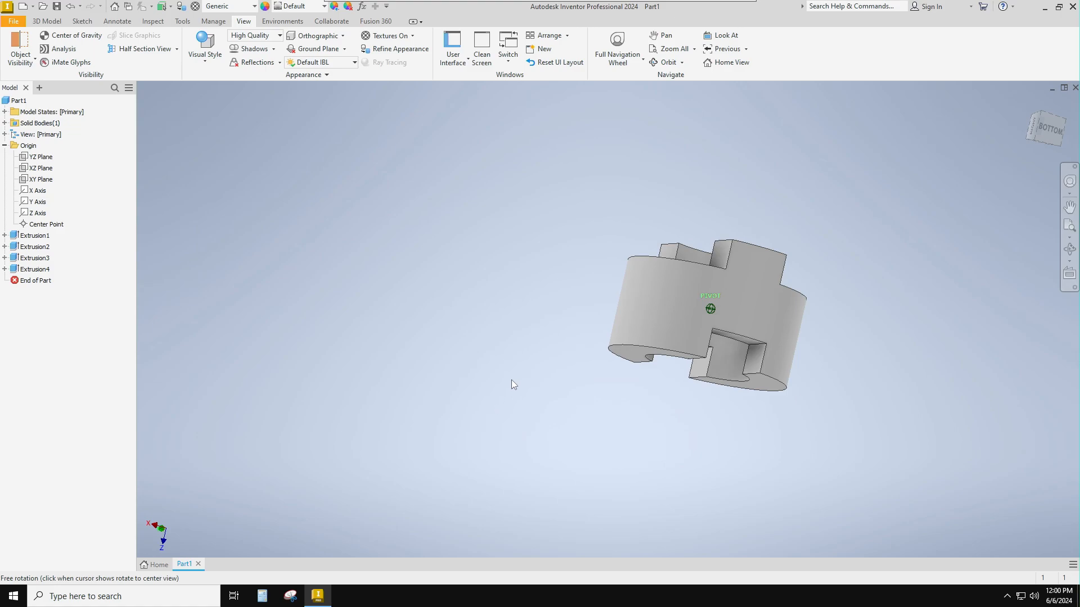
mouse_move(1039, 130)
shift+middle_down()
mouse_move(978, 246)
mouse_move(964, 220)
shift+middle_up()
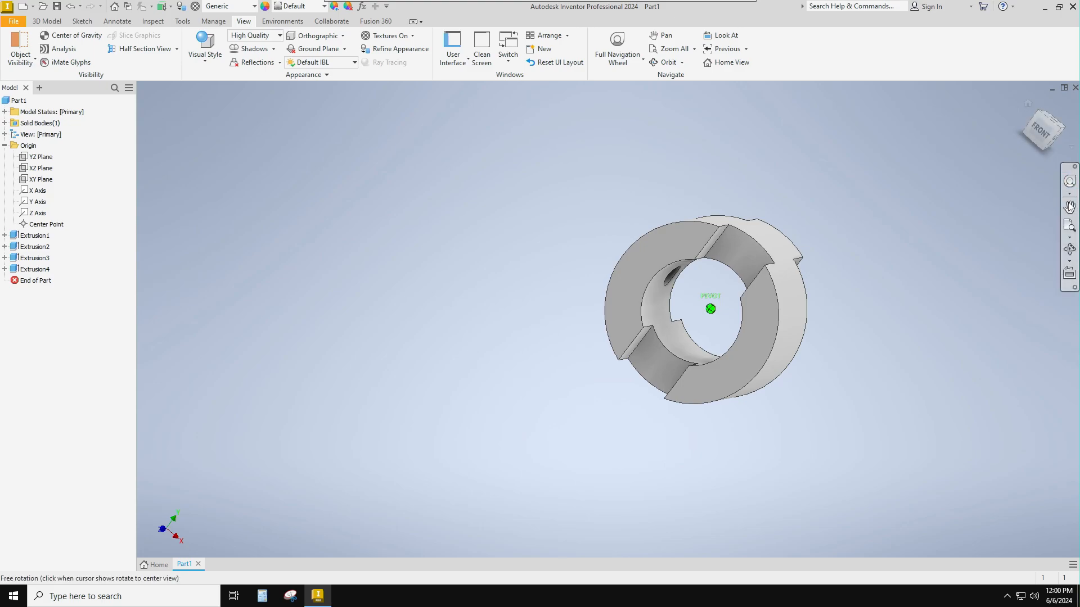
click(1040, 132)
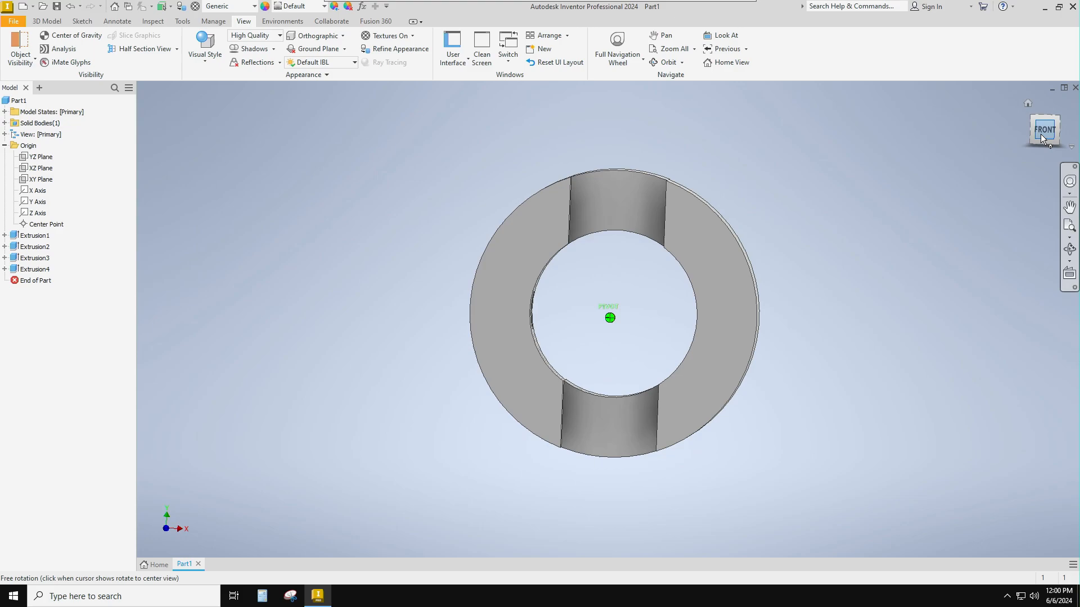
click(1055, 120)
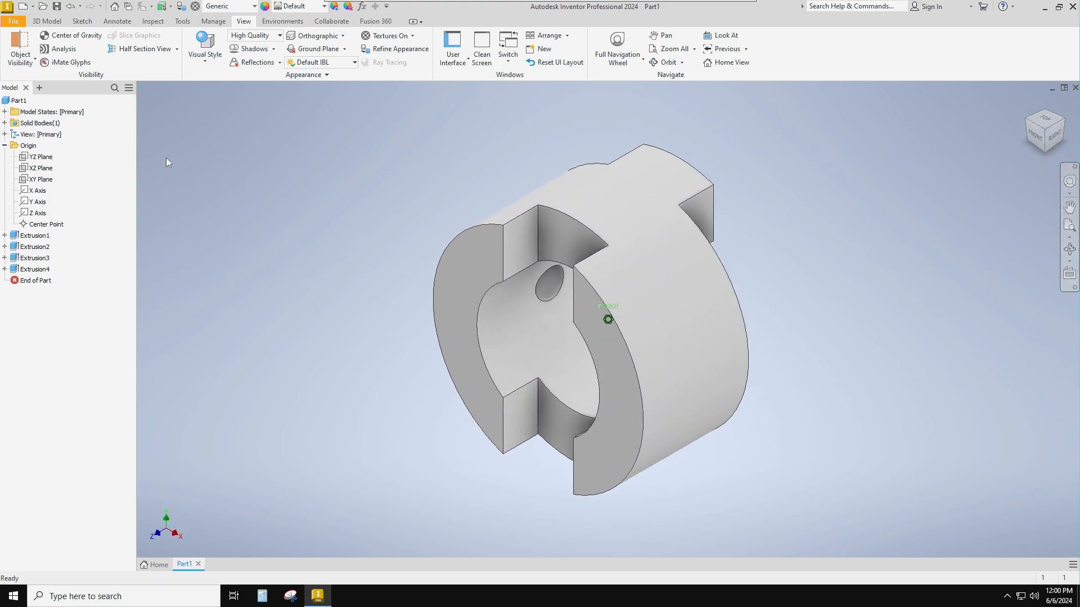
- Save the part as Coupler-Demo in the Section 5 folder
click(15, 22)
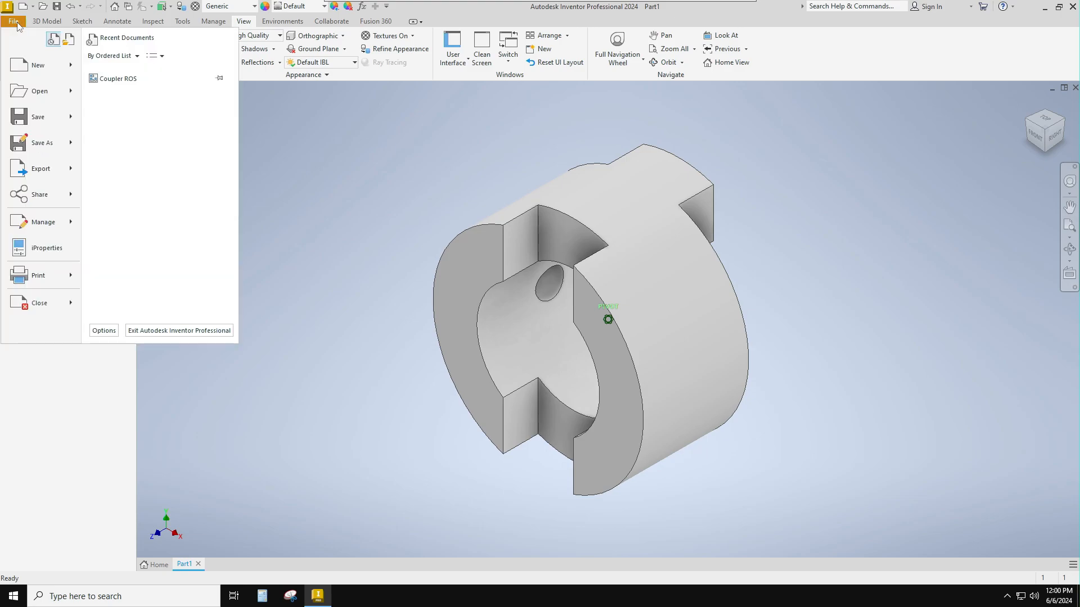
mouse_move(37, 150)
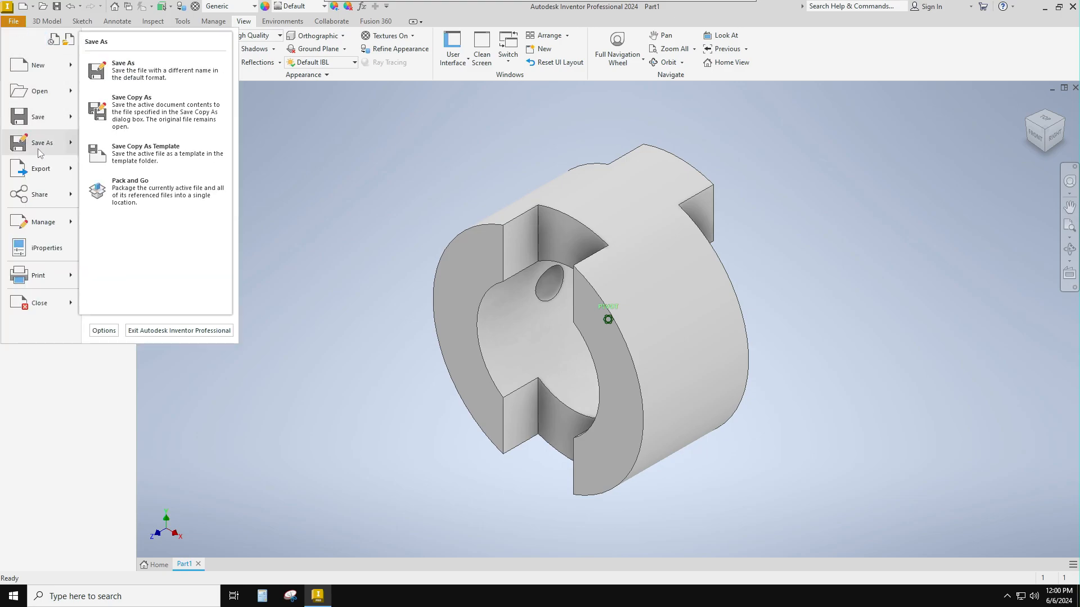
click(136, 73)
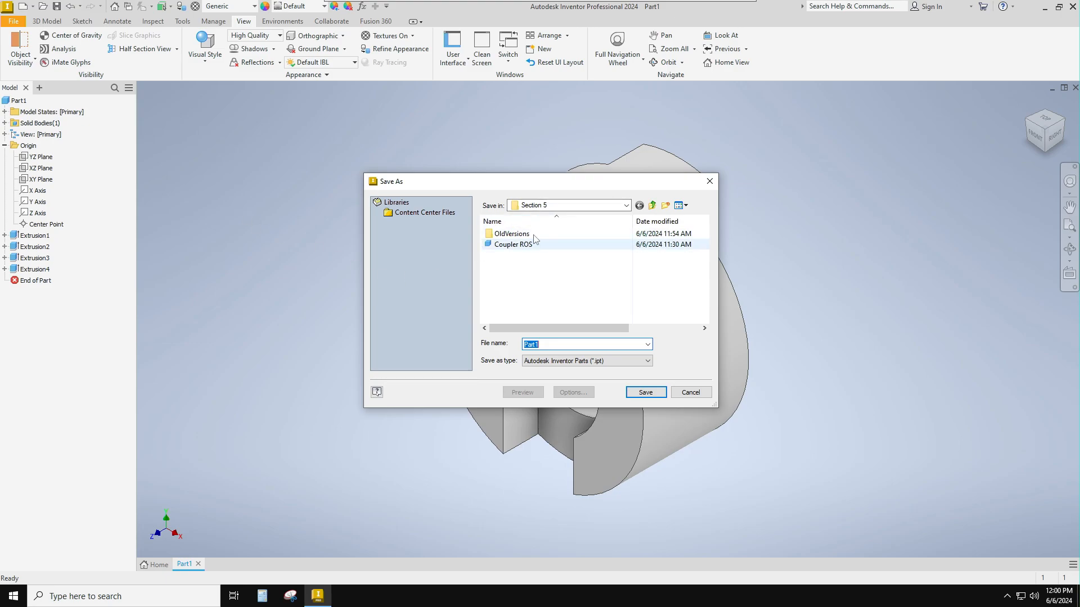
key(End)
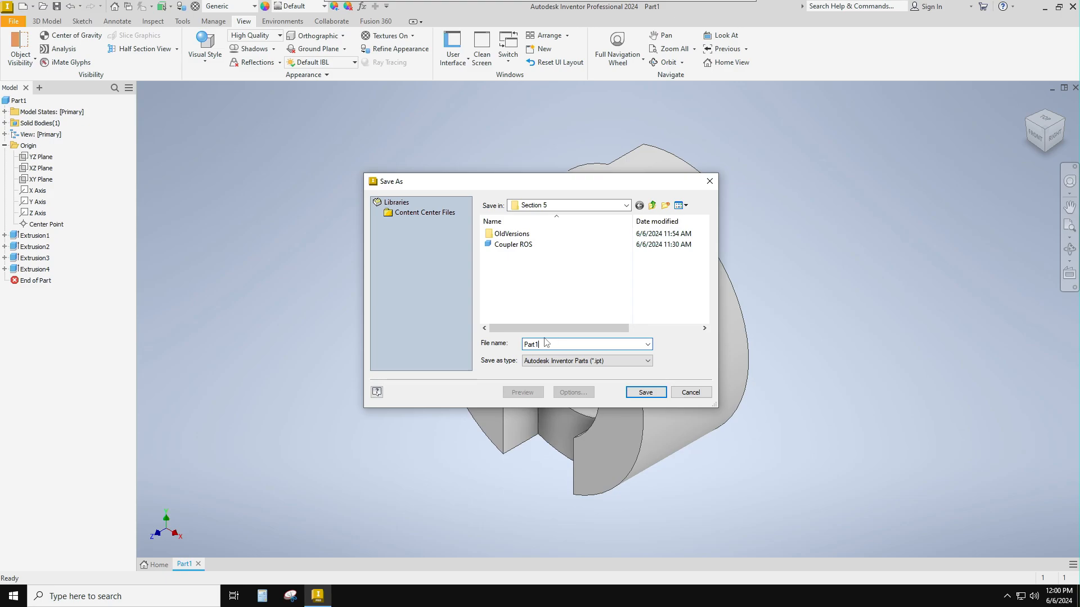
drag(538, 345, 510, 348)
text(Co)
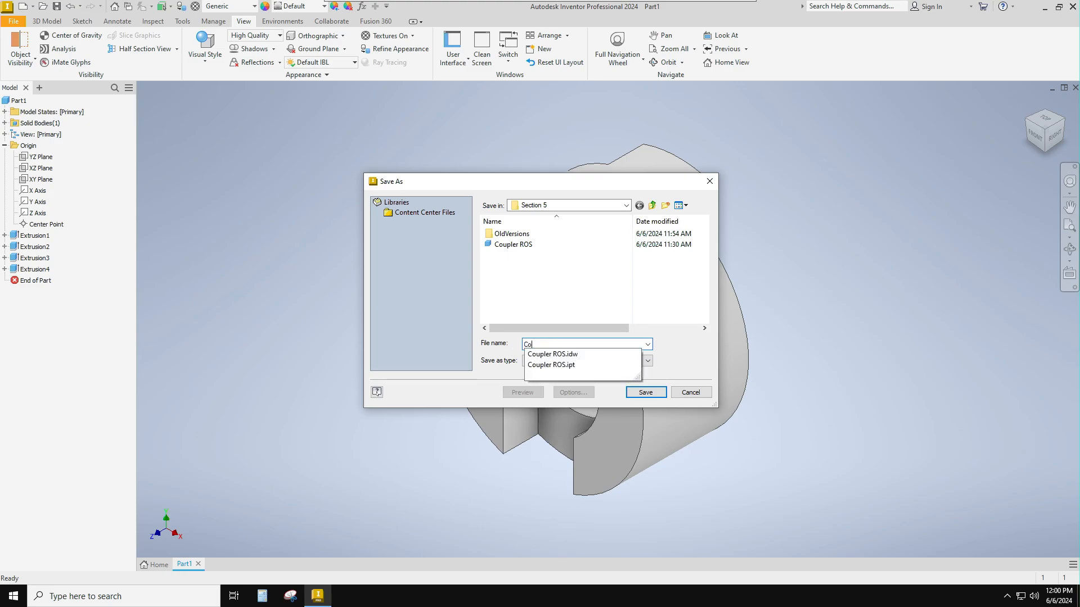
text(upler-Demo)
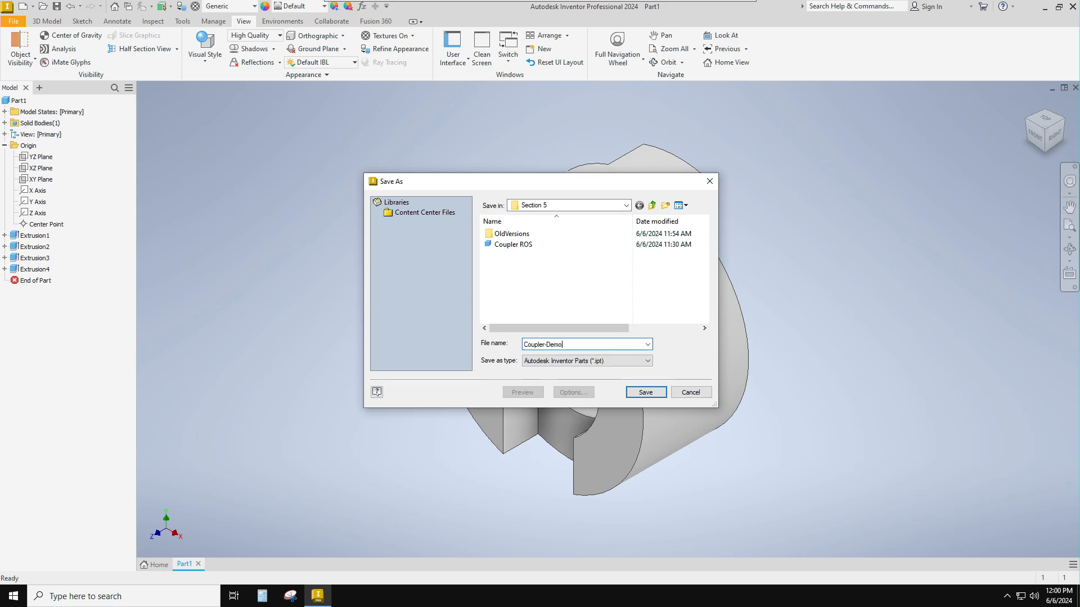
click(657, 396)
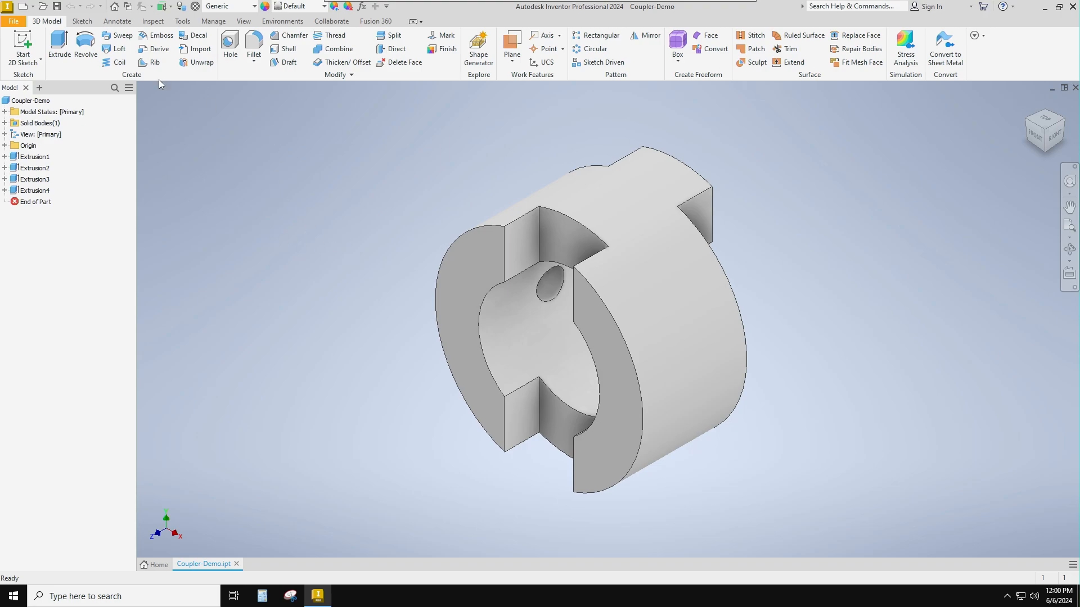
- Create a drawing view of the coupler part in a new drawing based on the Standard.idw template
right_click(33, 104)
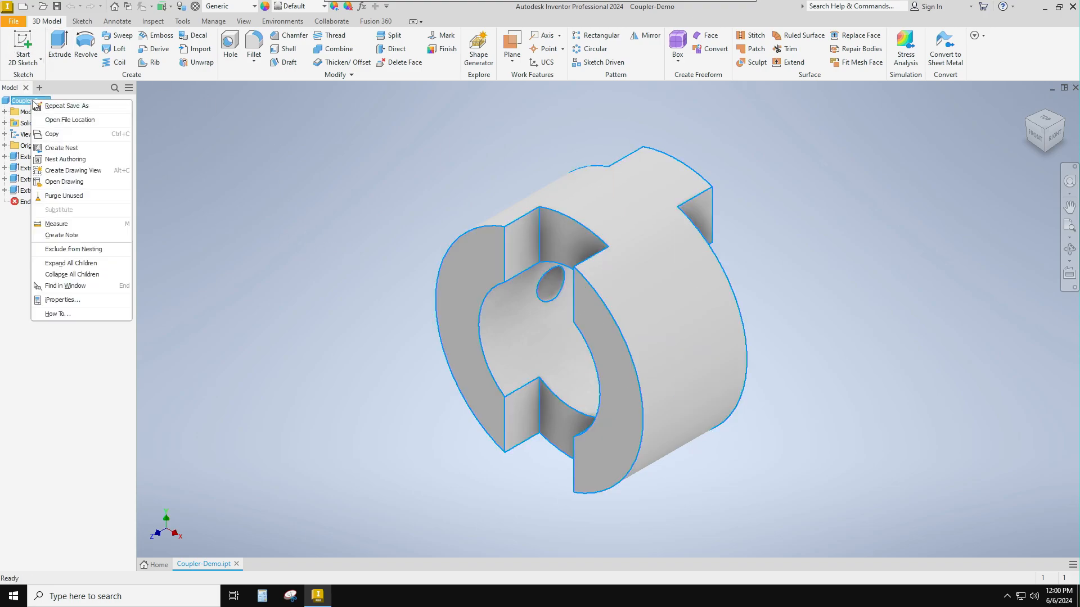
click(248, 204)
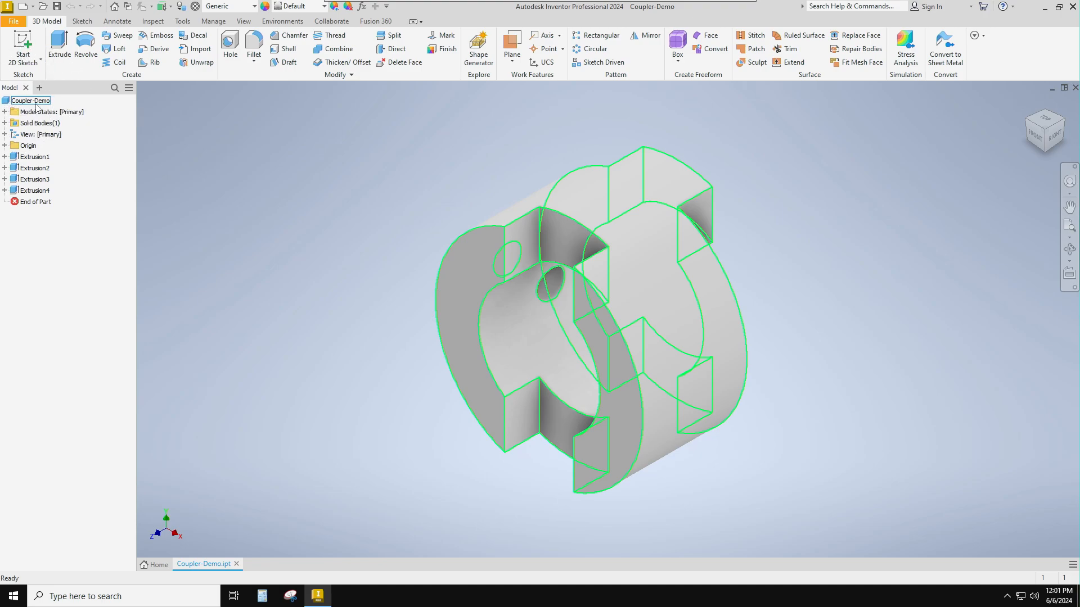
right_click(36, 104)
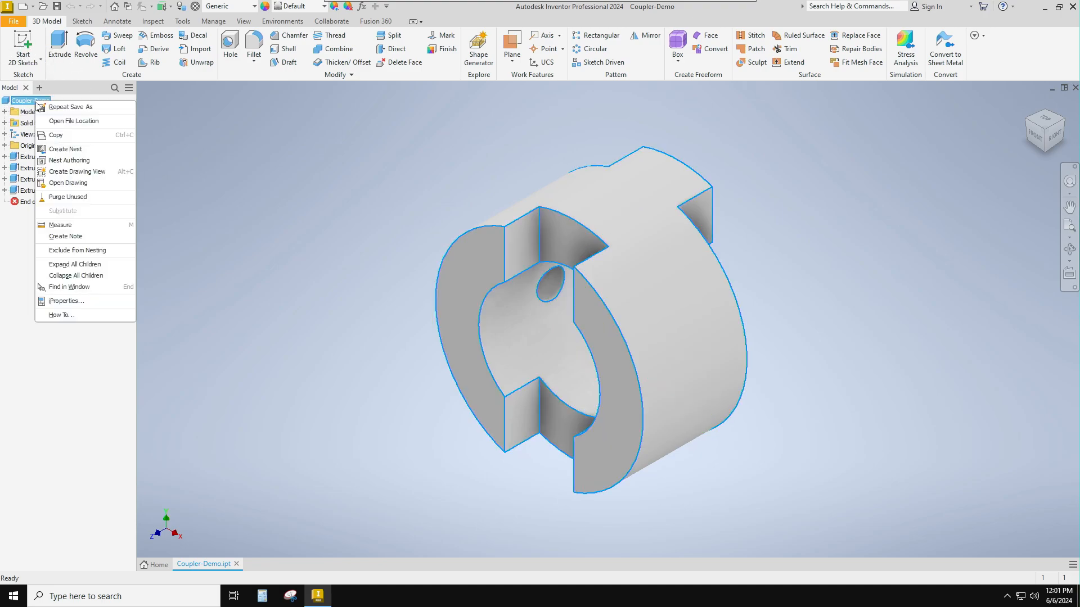
click(72, 174)
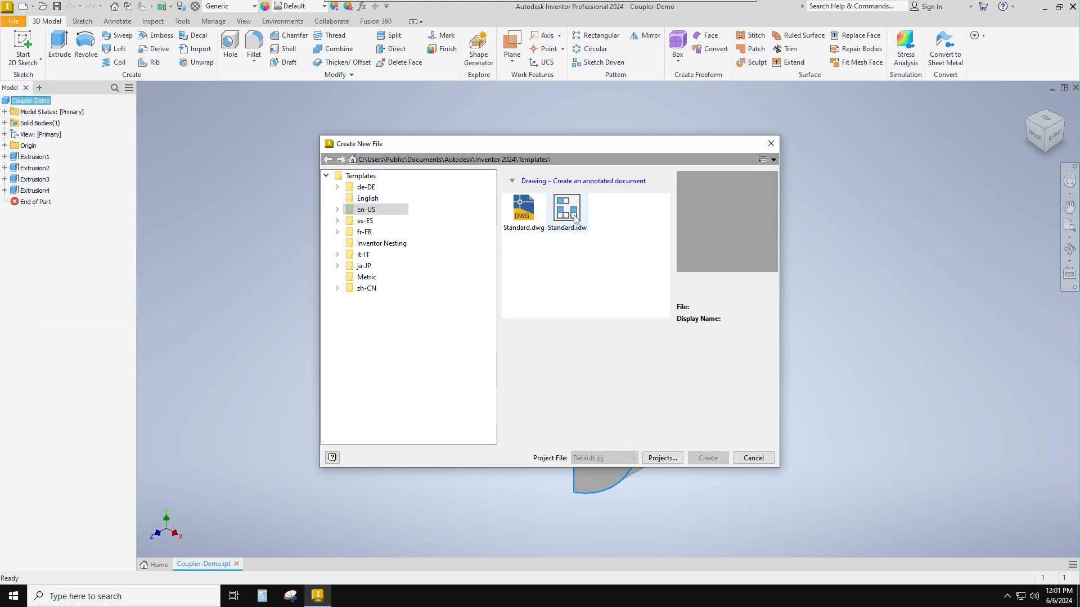
click(575, 220)
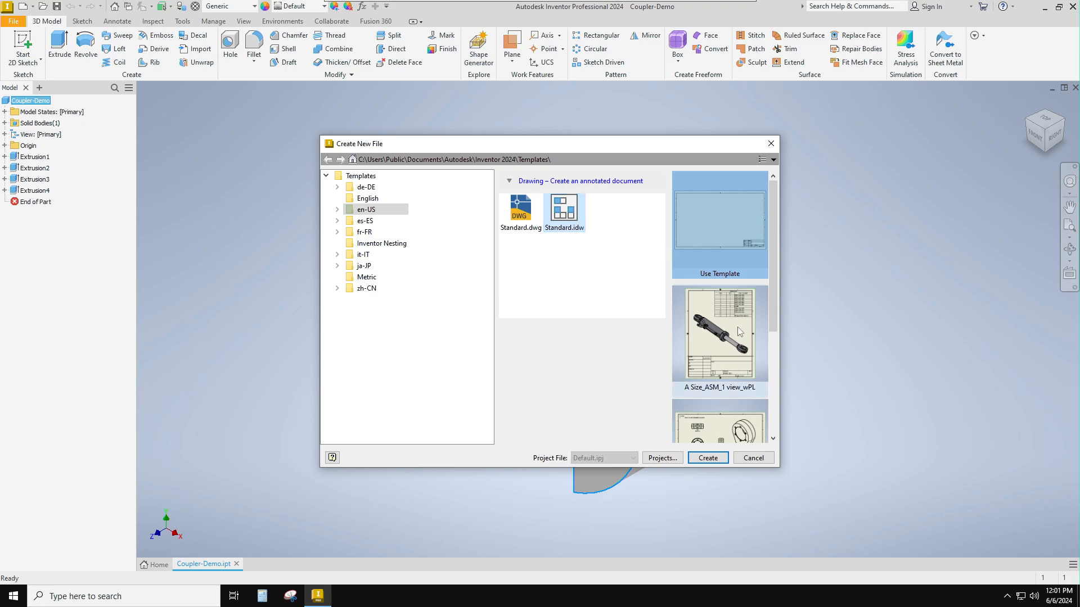
scroll(738, 328, down, 2)
scroll(737, 331, up, 2)
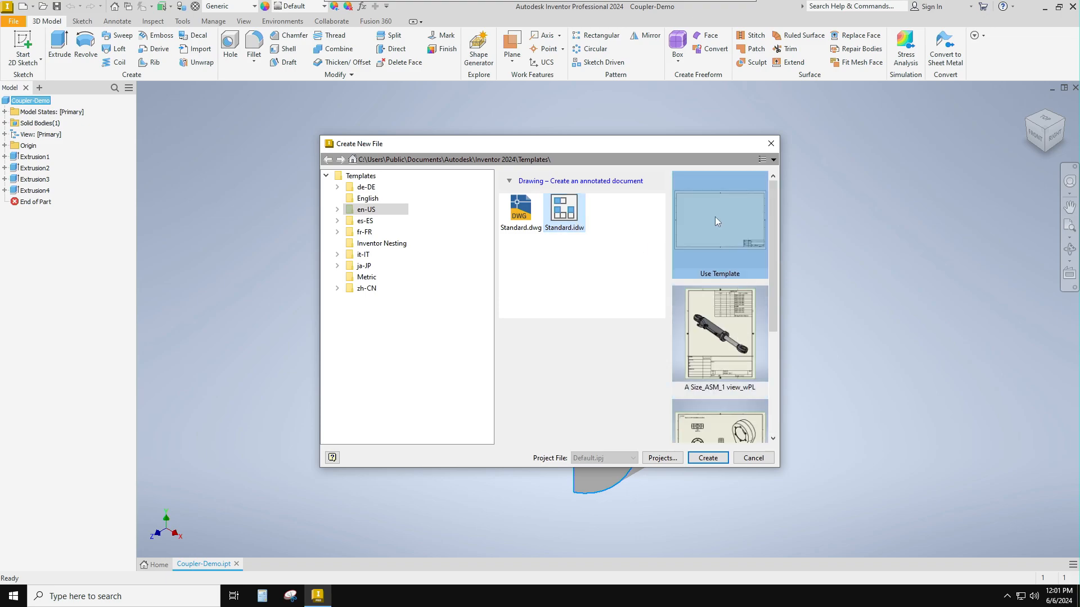
click(711, 456)
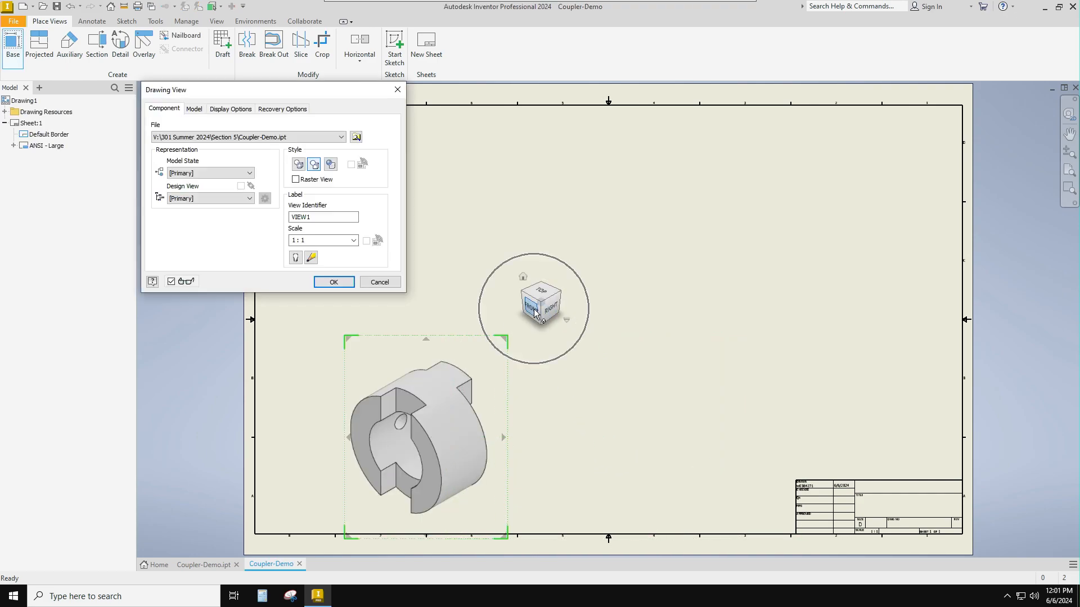
- Place the base view in the Front orientation at a scale of 1/4
click(534, 313)
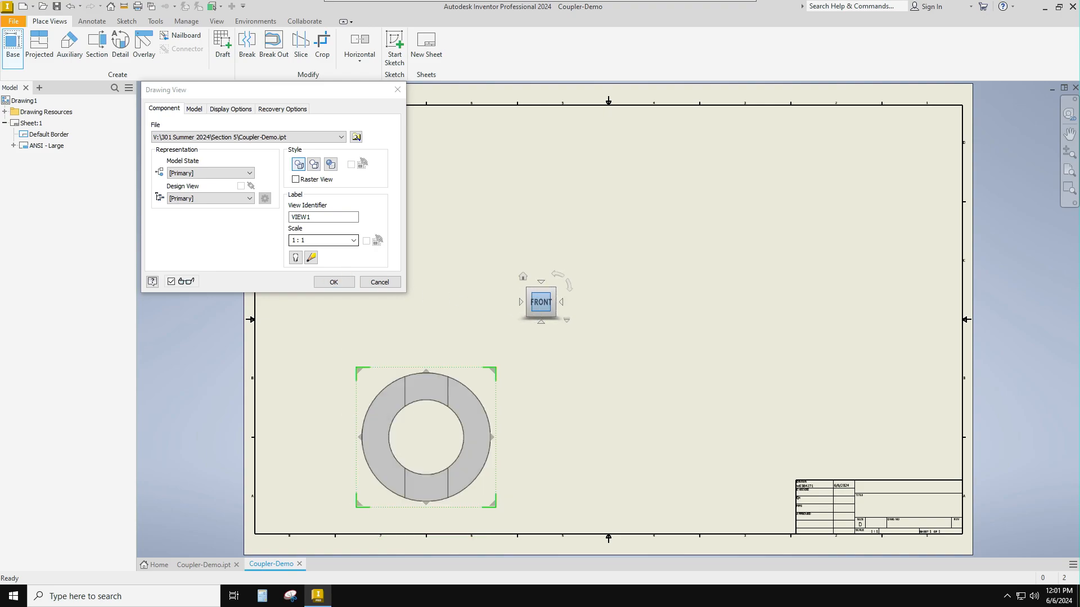
click(354, 241)
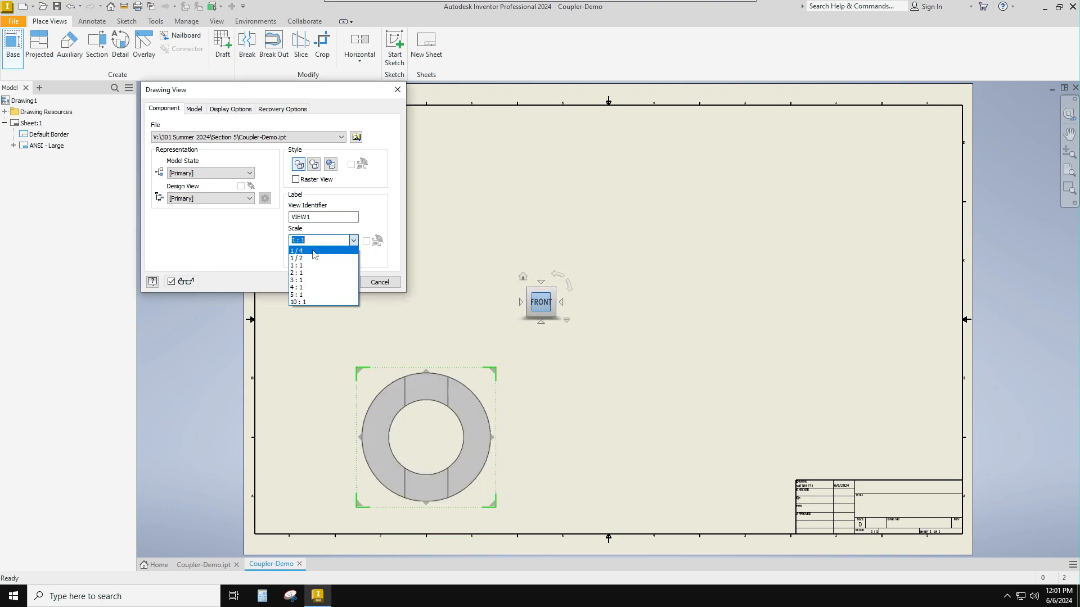
click(331, 251)
click(345, 283)
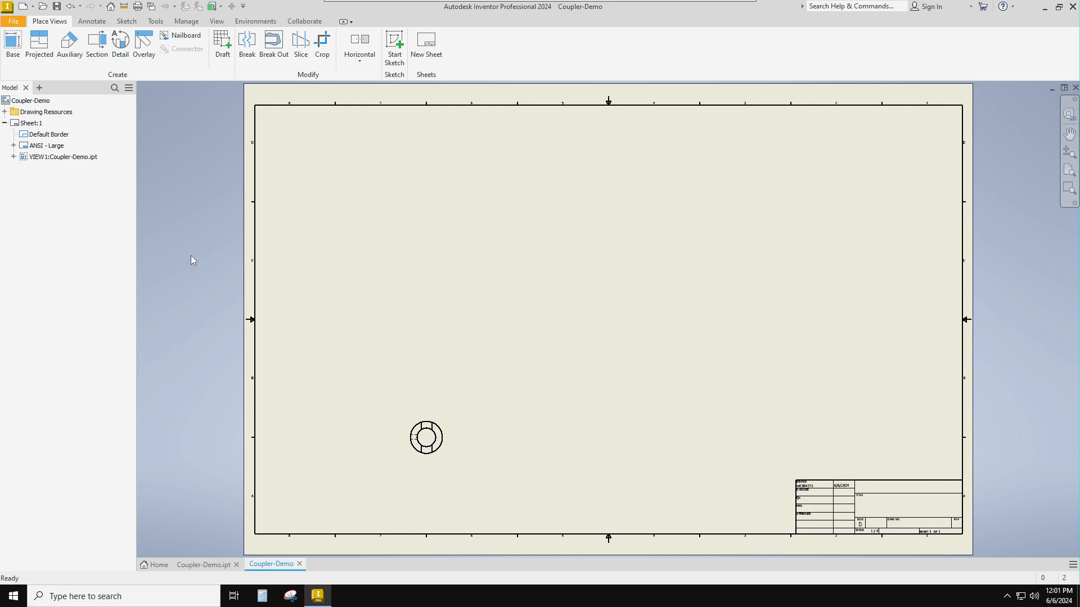
- Change the size of the drawing sheet to B
right_click(16, 125)
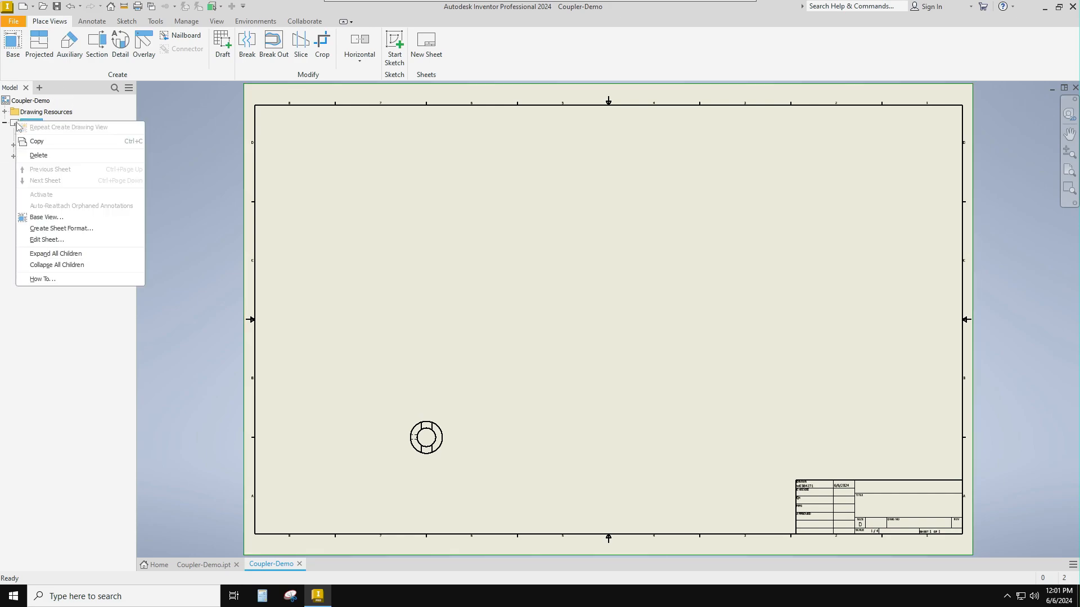
click(44, 240)
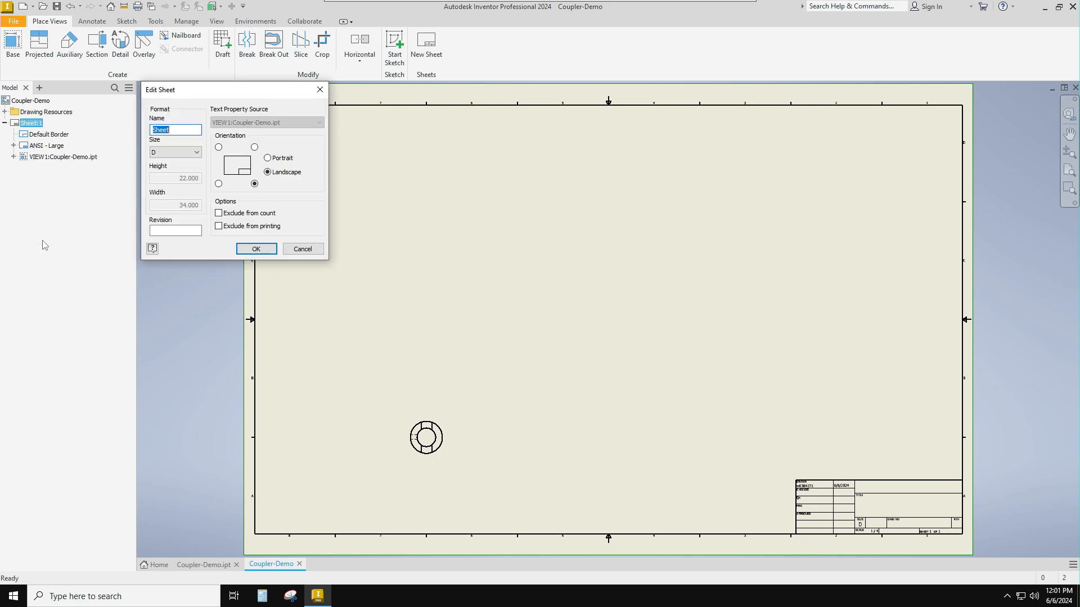
click(172, 153)
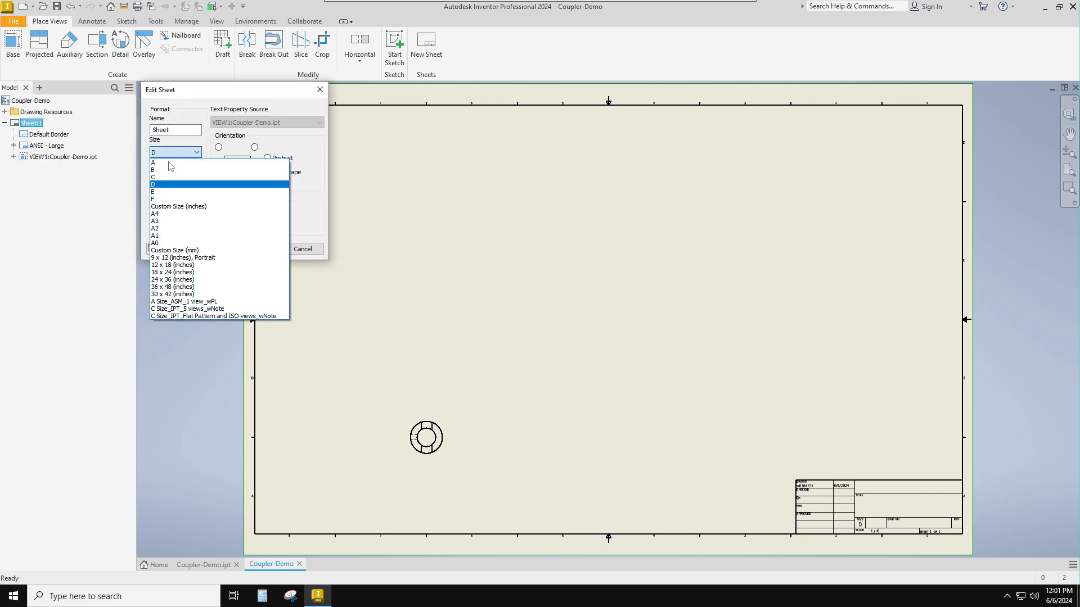
click(172, 170)
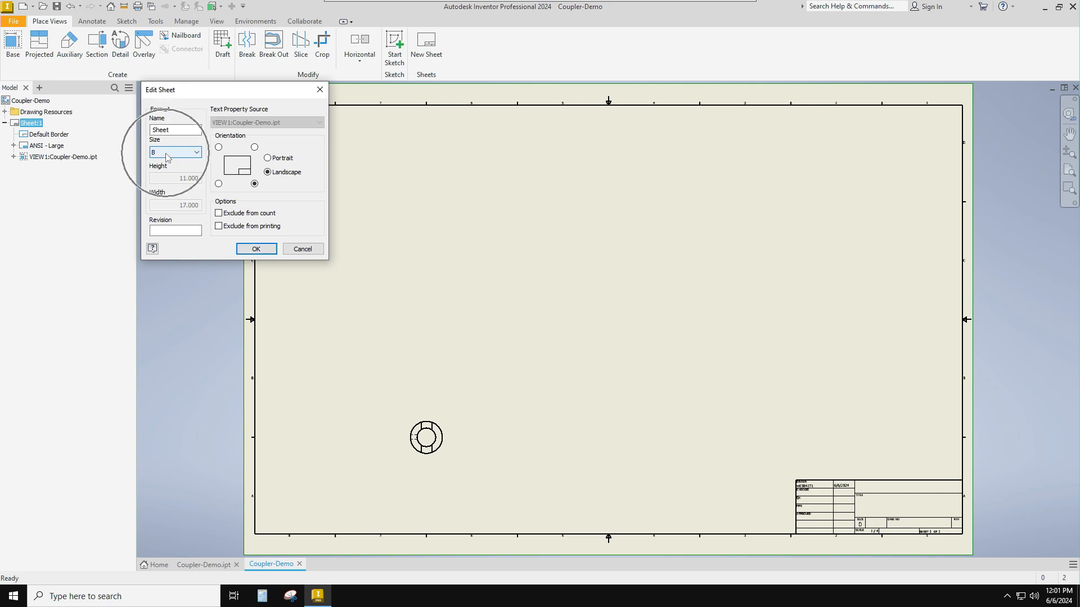
click(256, 249)
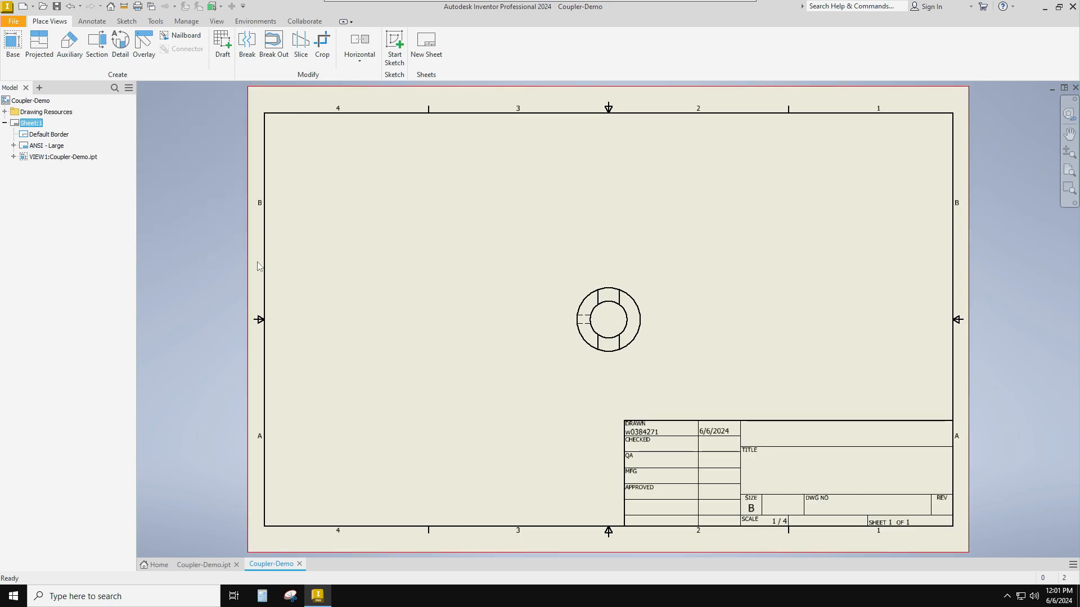
- Move the front view from the middle of the sheet to its left part, slightly lower
click(592, 288)
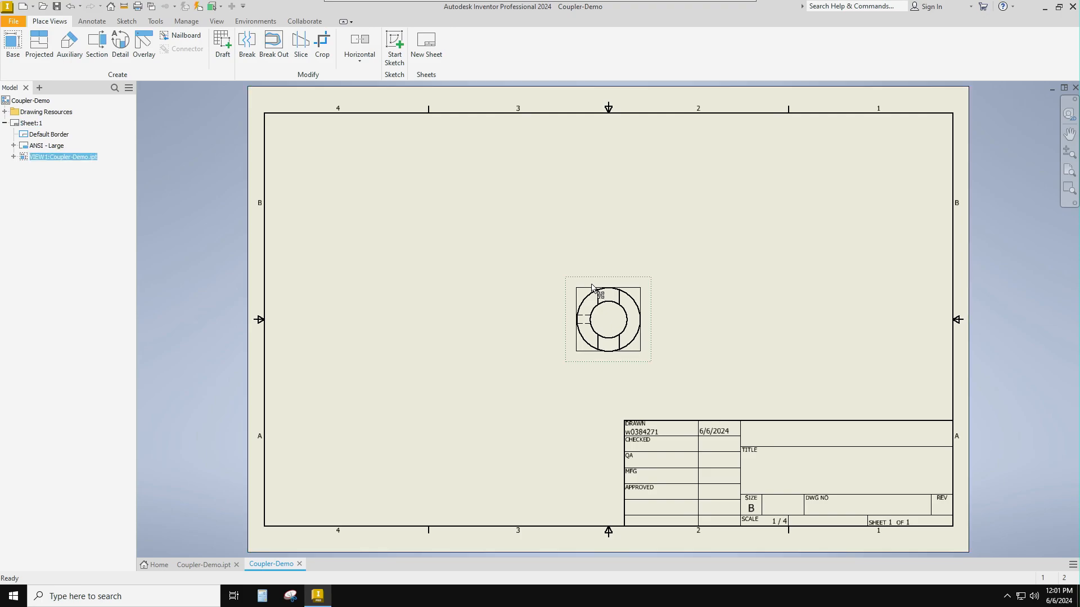
mouse_move(592, 288)
mouse_down()
mouse_move(473, 316)
mouse_move(369, 329)
mouse_move(358, 319)
mouse_up()
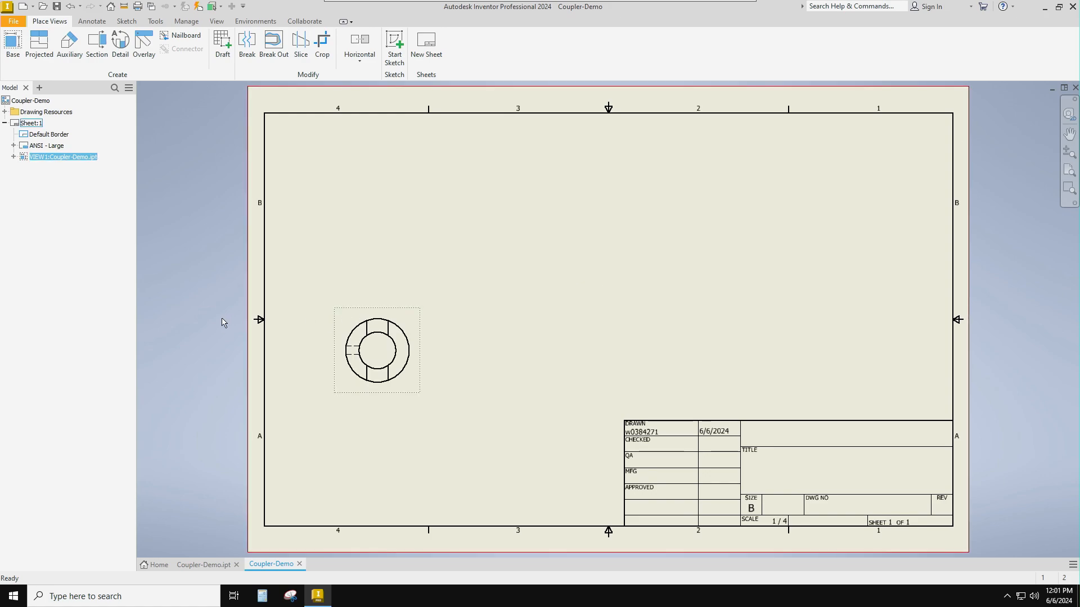
- Create a projected view of the coupler directly above the front view
click(40, 43)
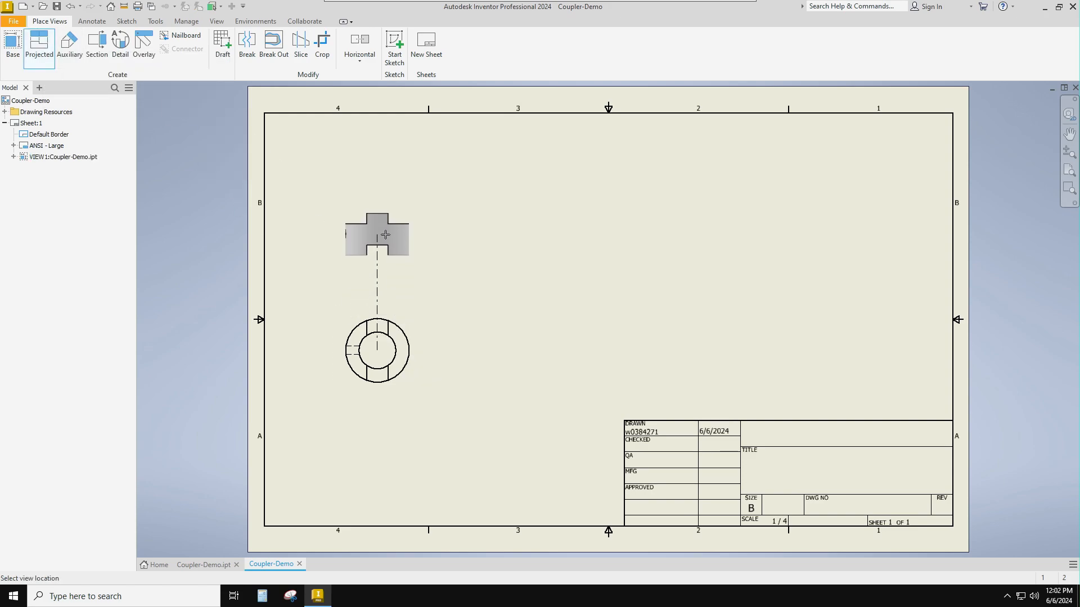
click(385, 235)
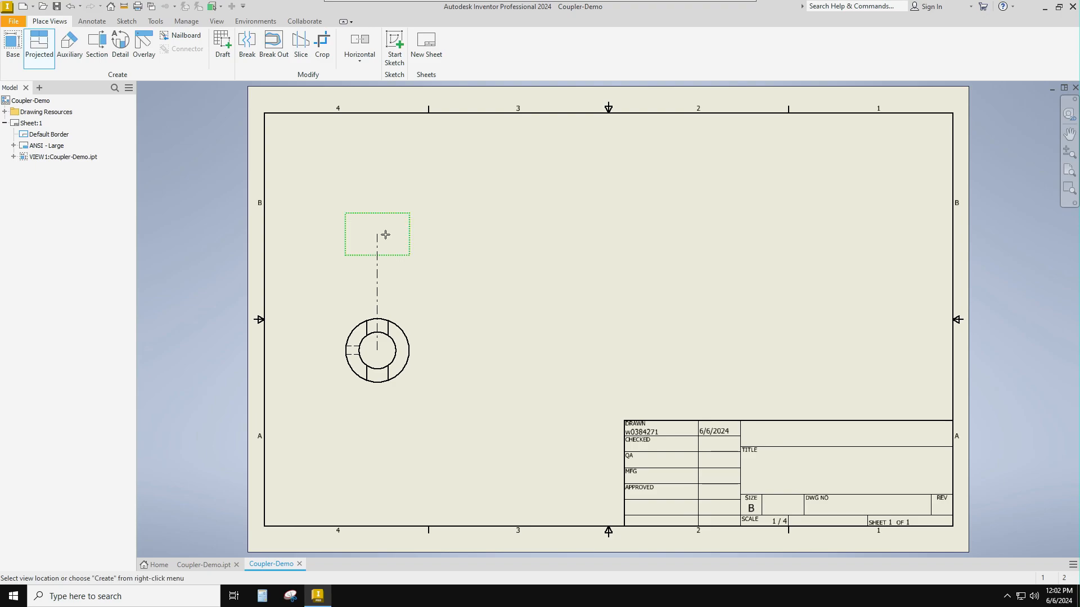
right_click(386, 235)
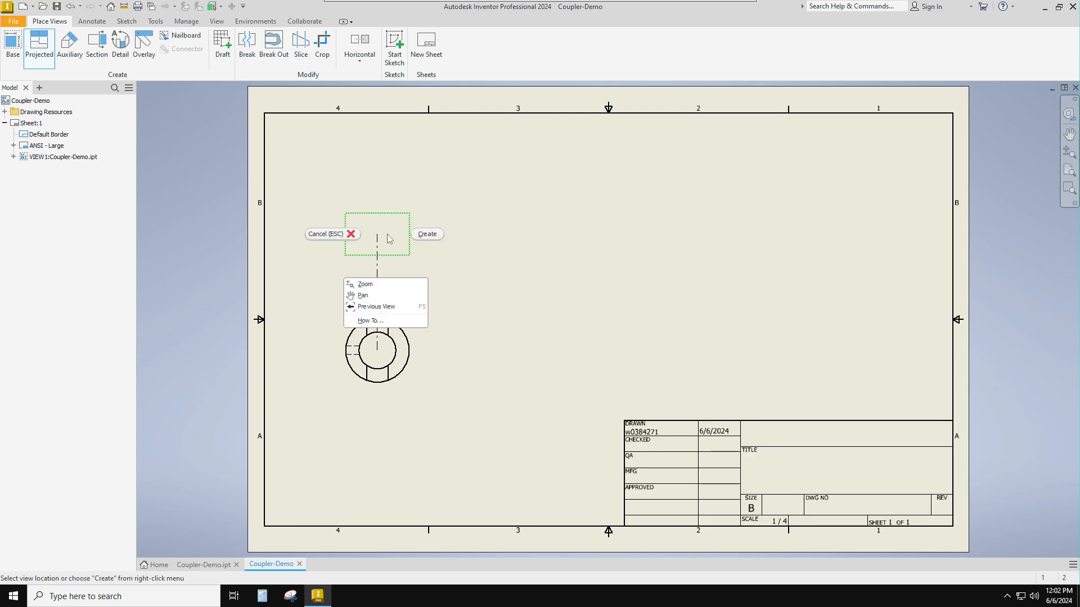
click(416, 234)
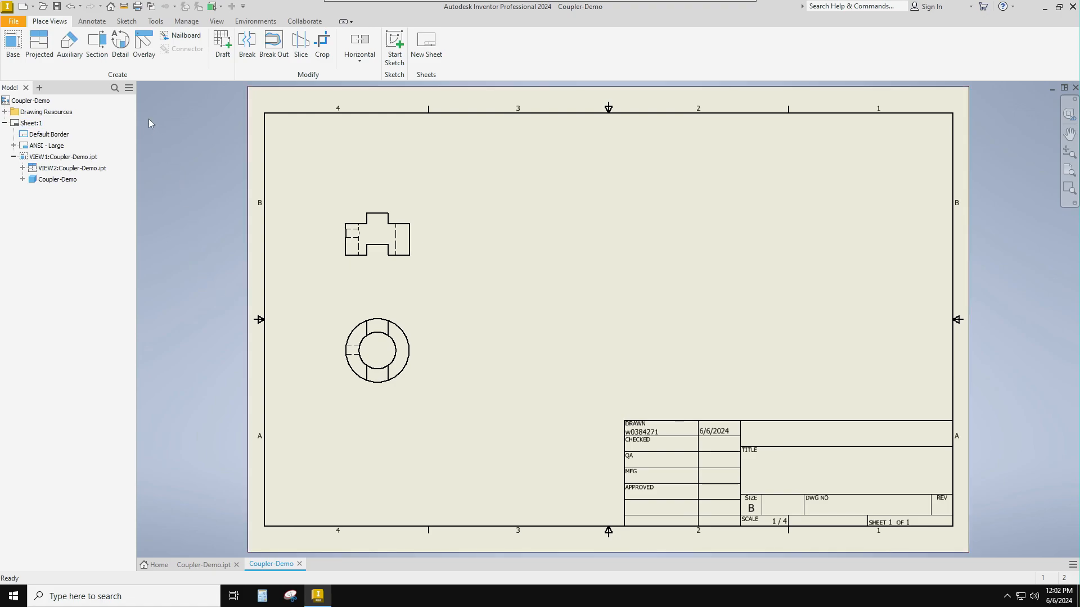
- Try a section of the front view along a line down to its center, horizontally past the ring and slightly down, then undo it
click(102, 44)
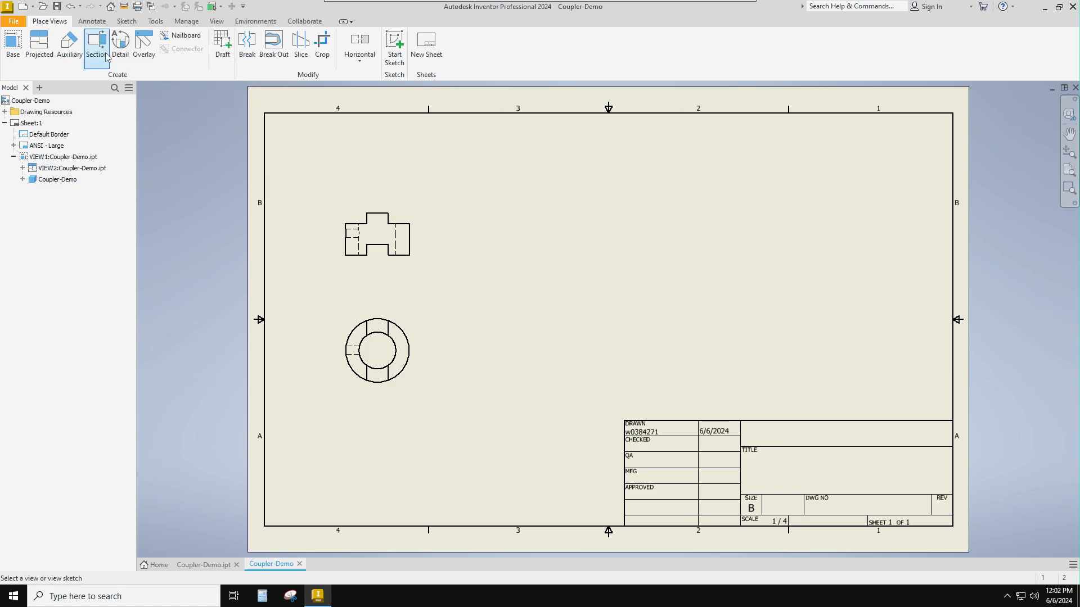
click(395, 314)
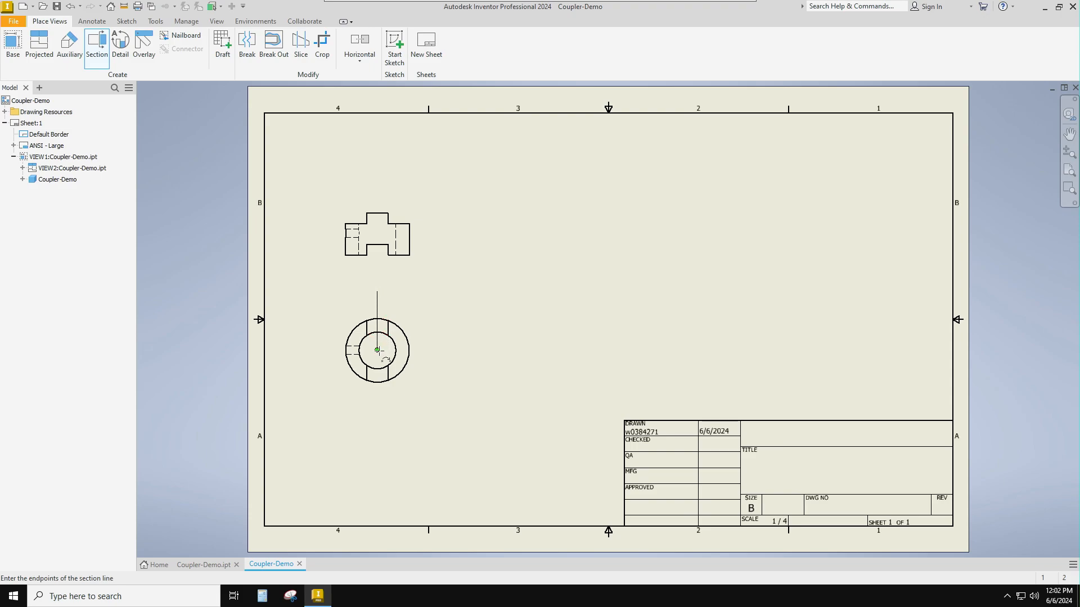
click(377, 350)
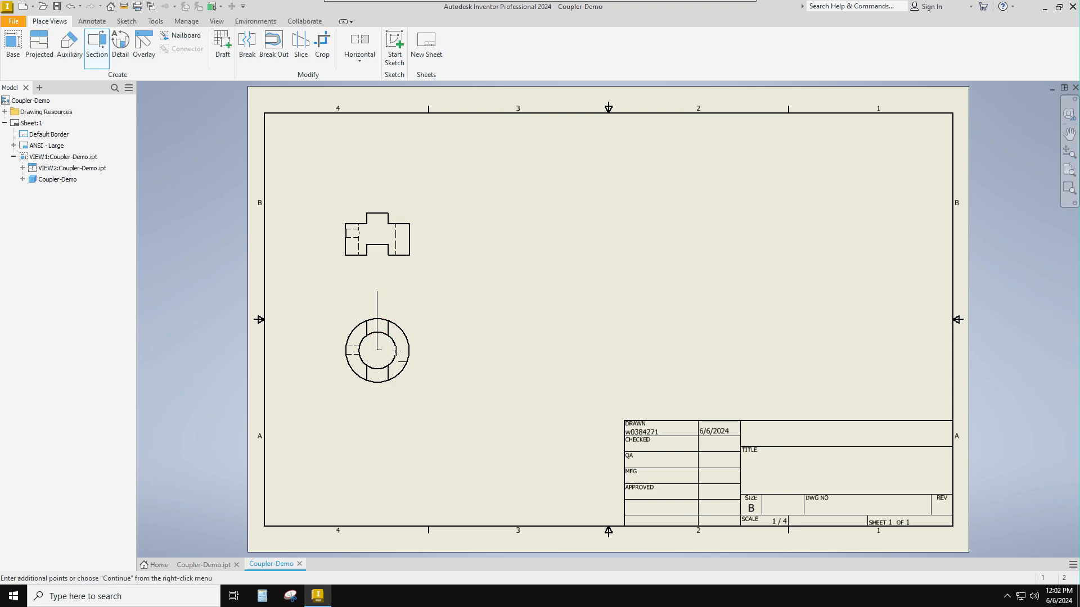
right_click(455, 372)
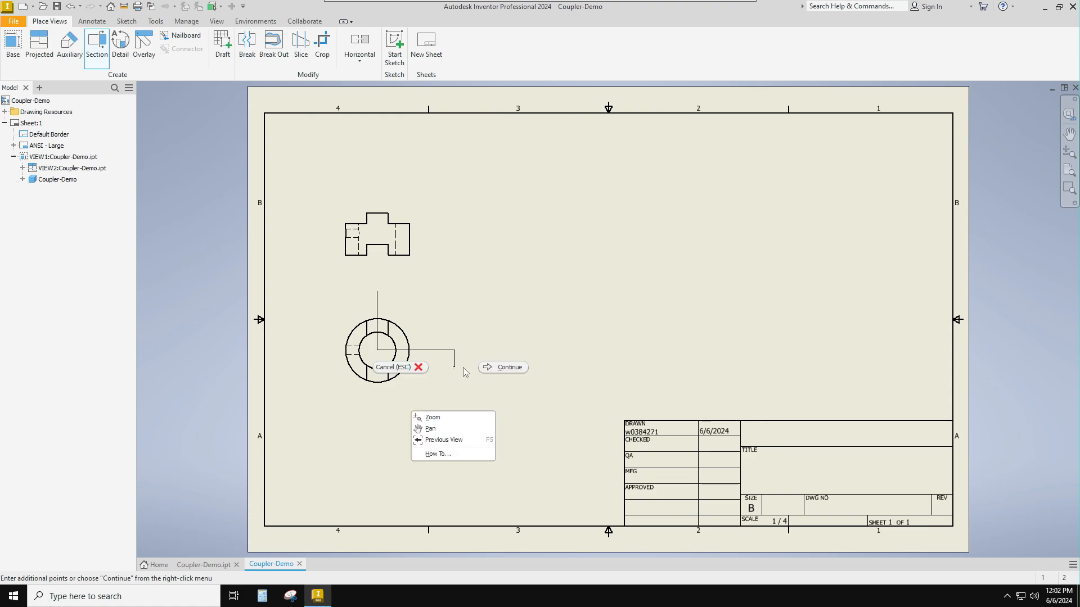
click(495, 366)
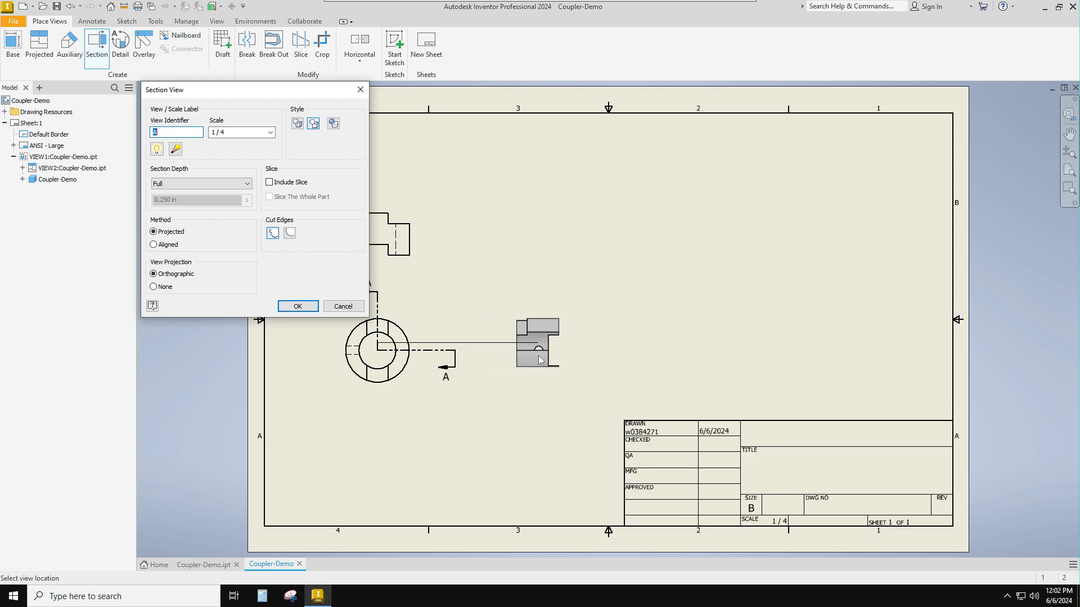
click(541, 361)
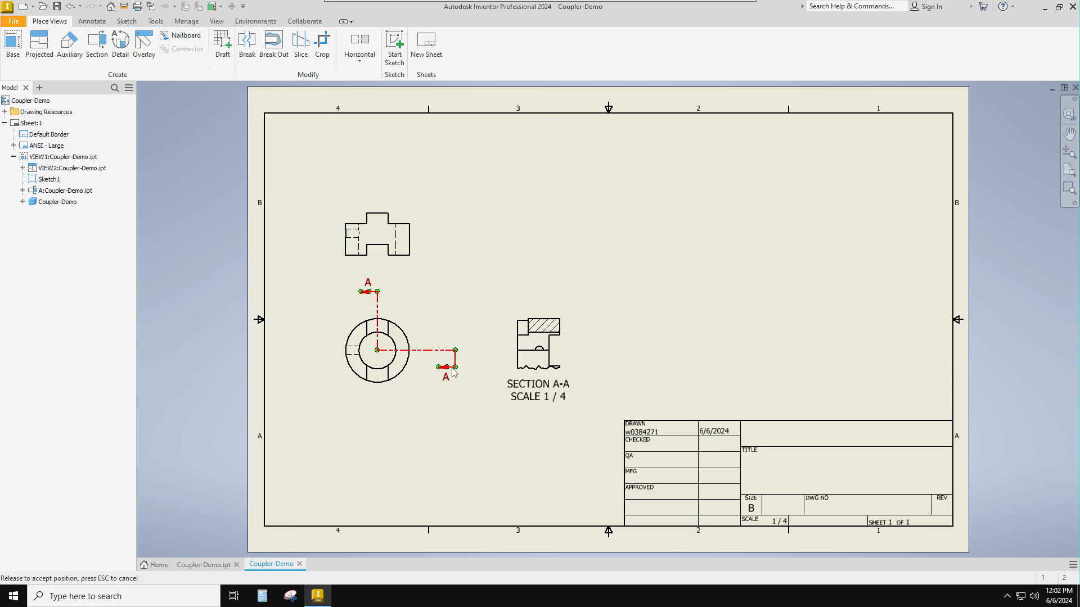
key(ctrl+z)
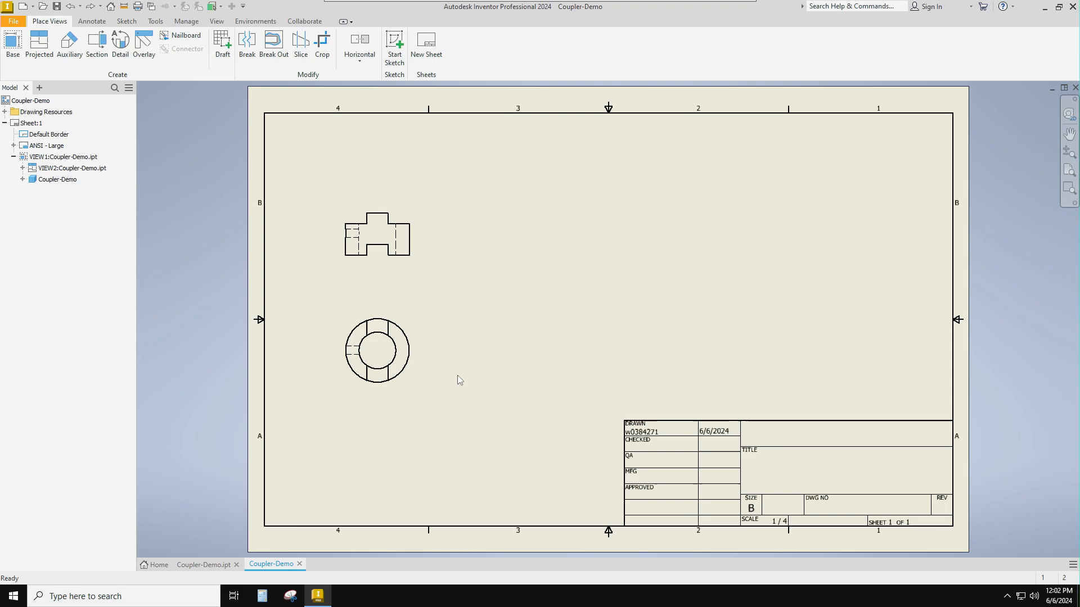
- Create section view A at 1/4 scale beside the front view, cutting from above the ring to its center, then horizontally past the outer edge
click(99, 45)
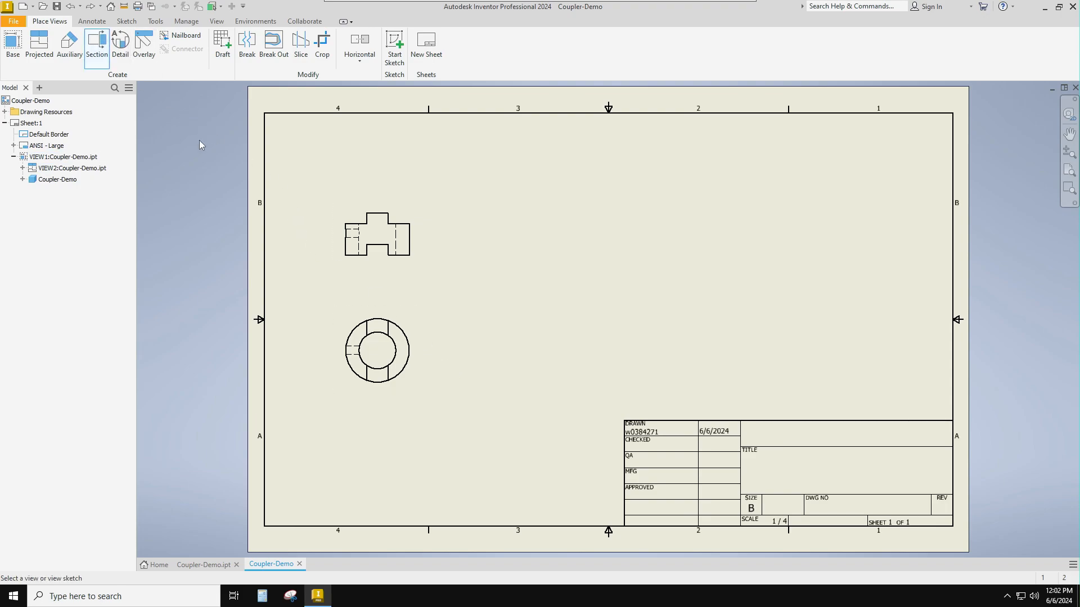
click(408, 317)
click(377, 300)
click(377, 350)
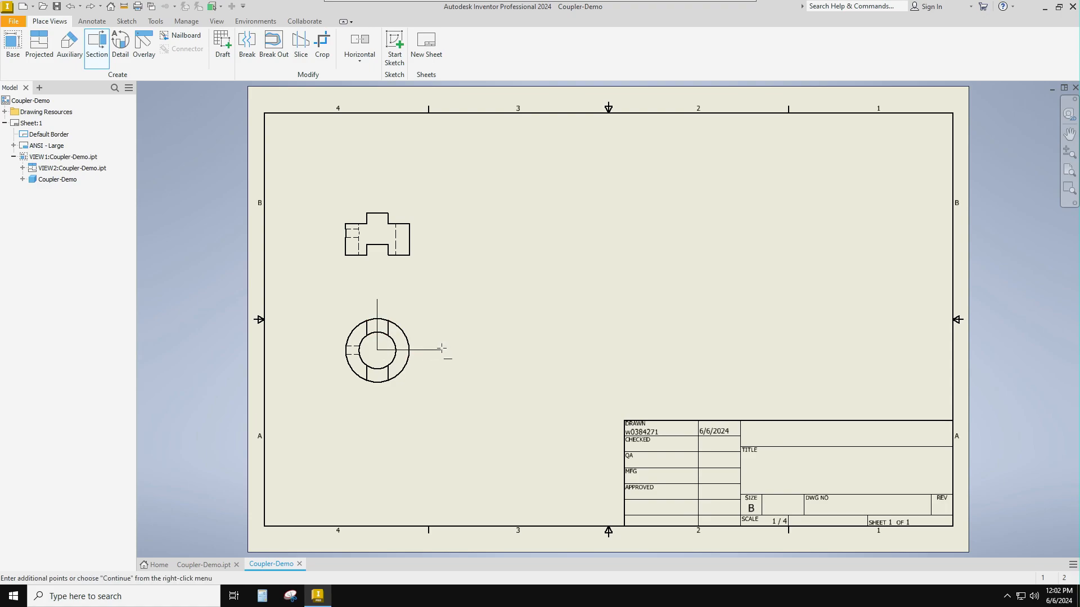
right_click(442, 348)
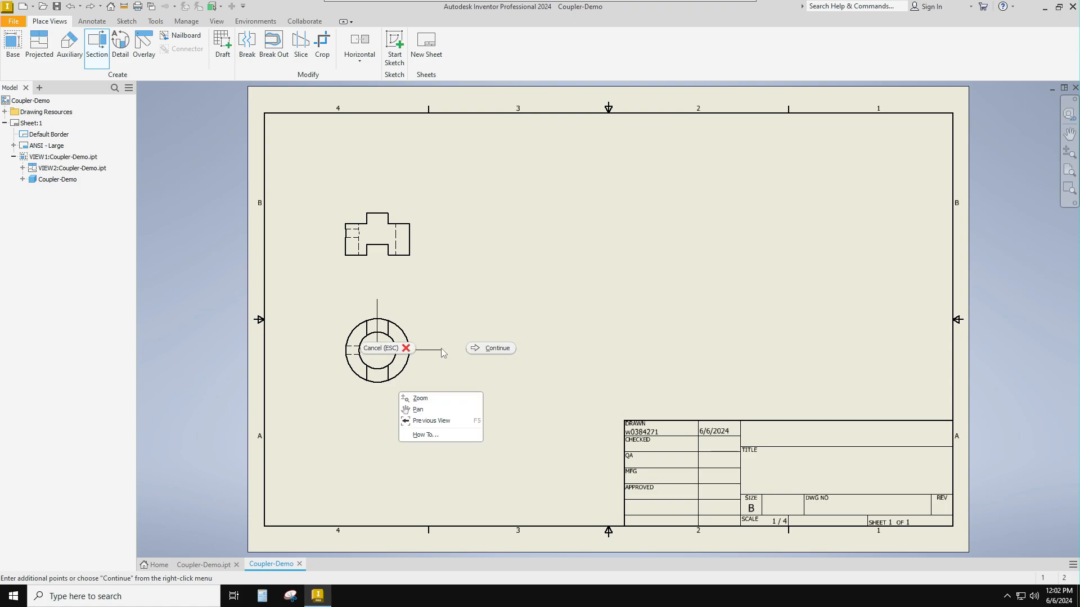
click(490, 349)
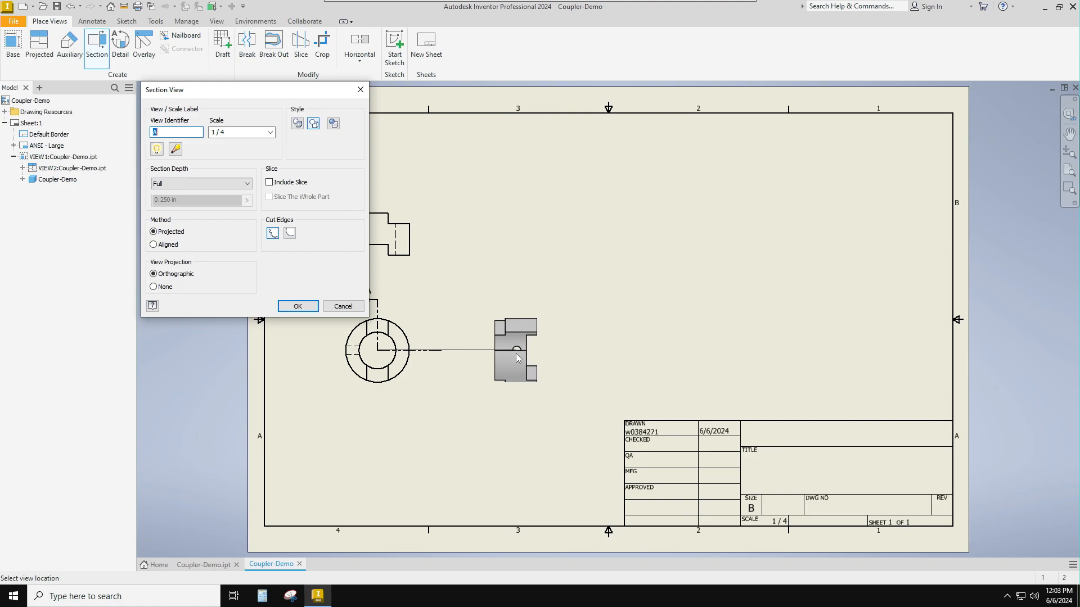
click(518, 357)
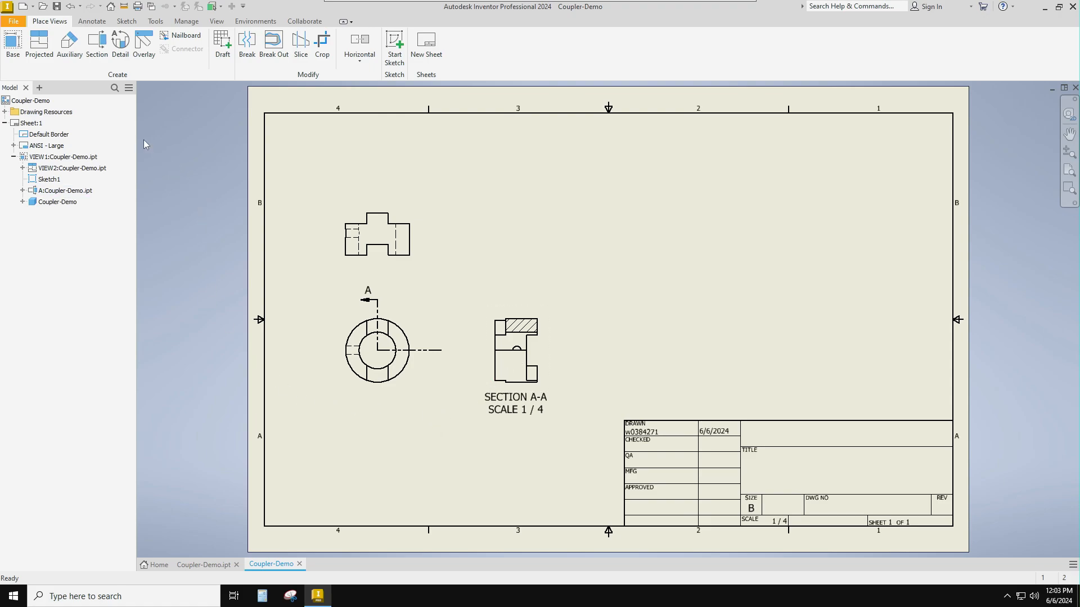
- Create an isometric projected view from section view A, placed diagonally above it between the existing views
click(41, 40)
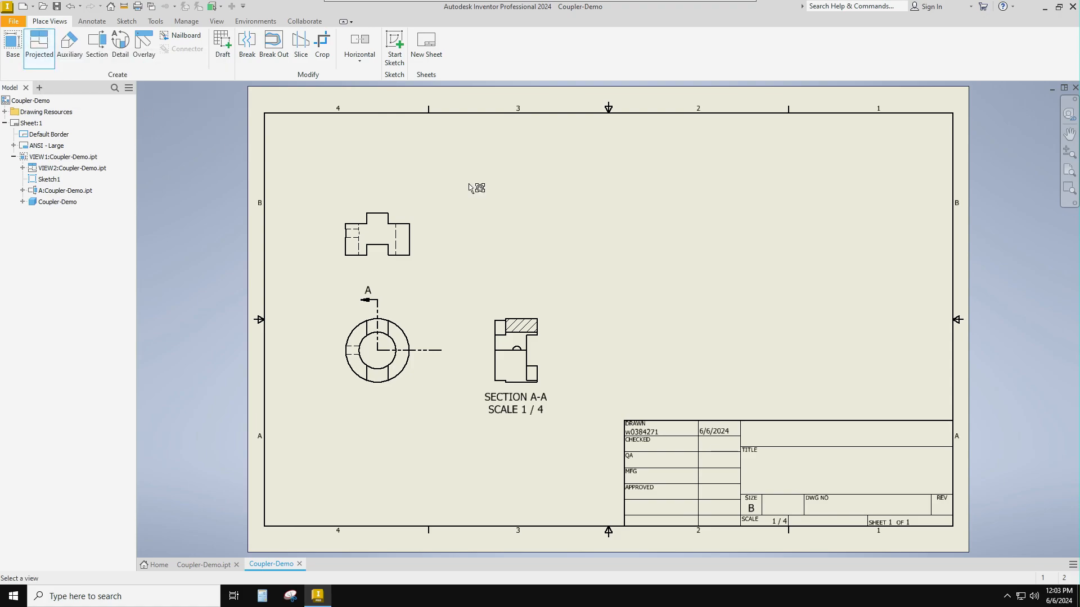
click(529, 315)
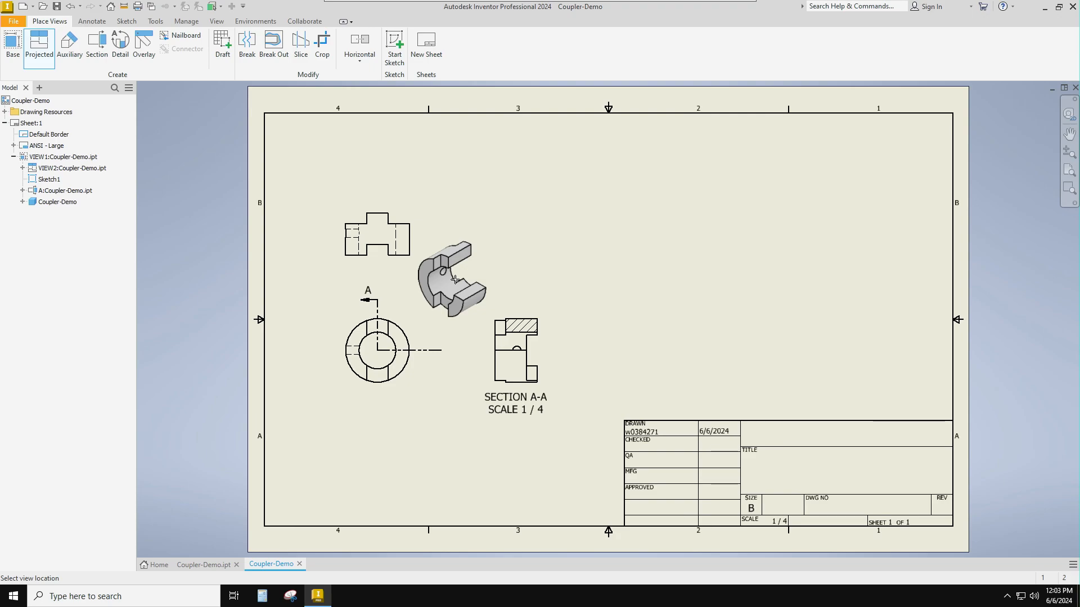
click(455, 279)
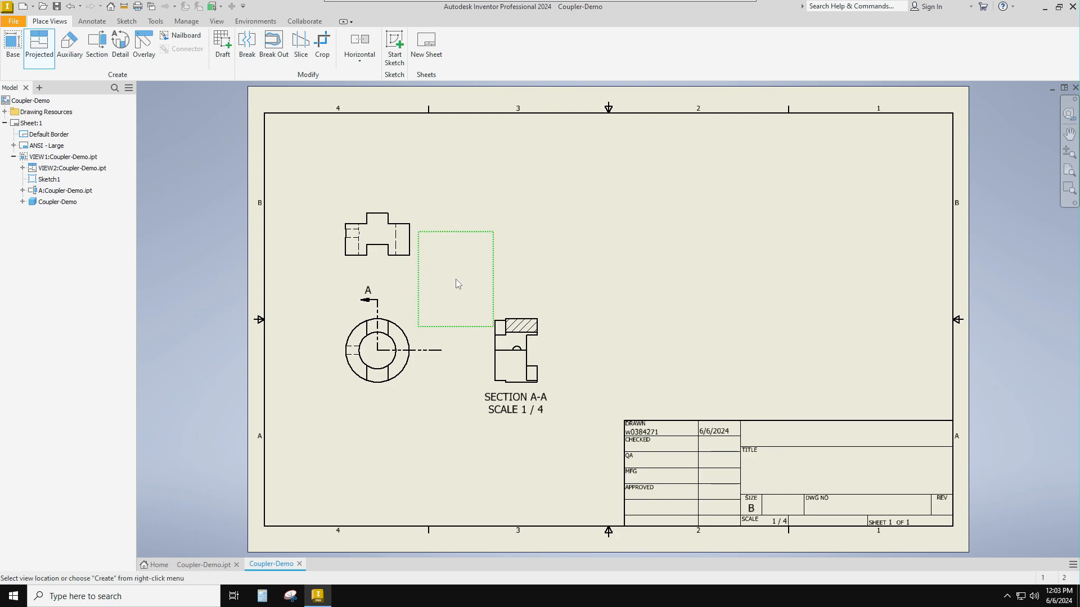
right_click(458, 284)
click(490, 281)
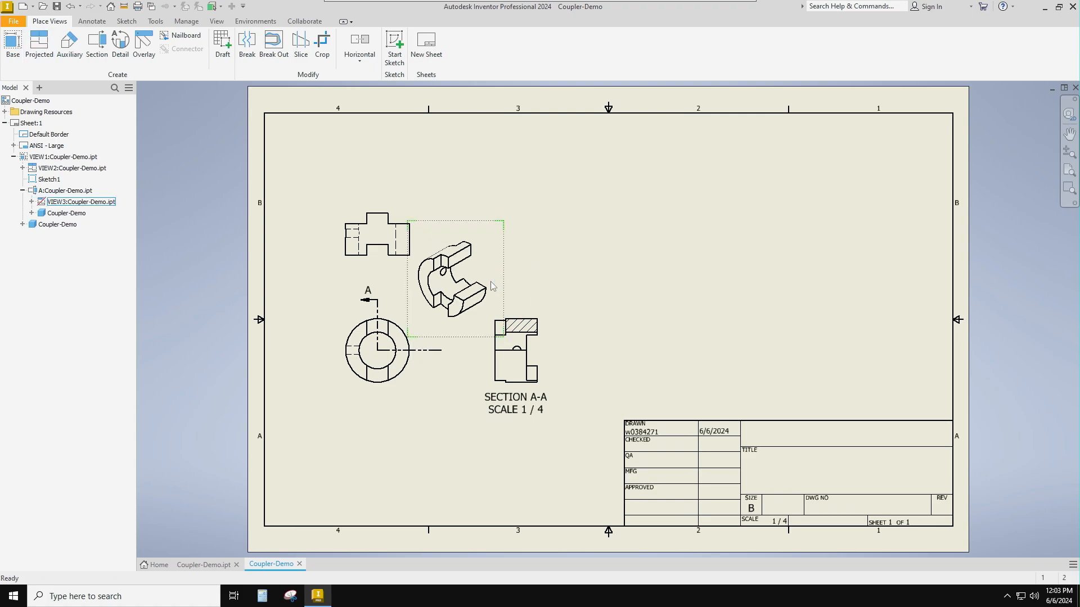
- Move the isometric section view to open space above the title block and lower the section A-A label beneath its view
click(495, 237)
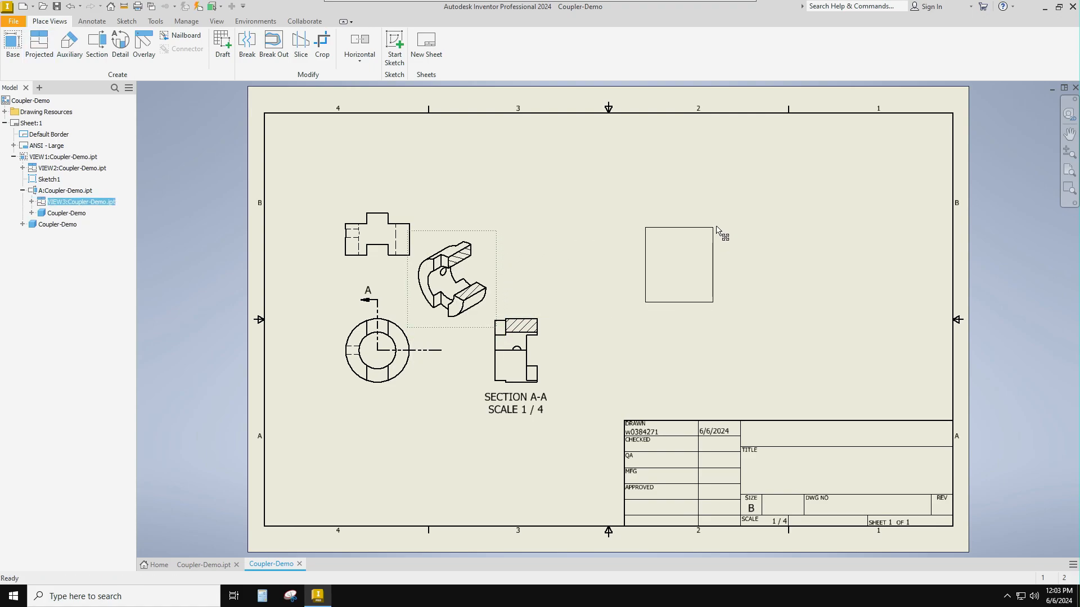
drag(717, 228, 718, 229)
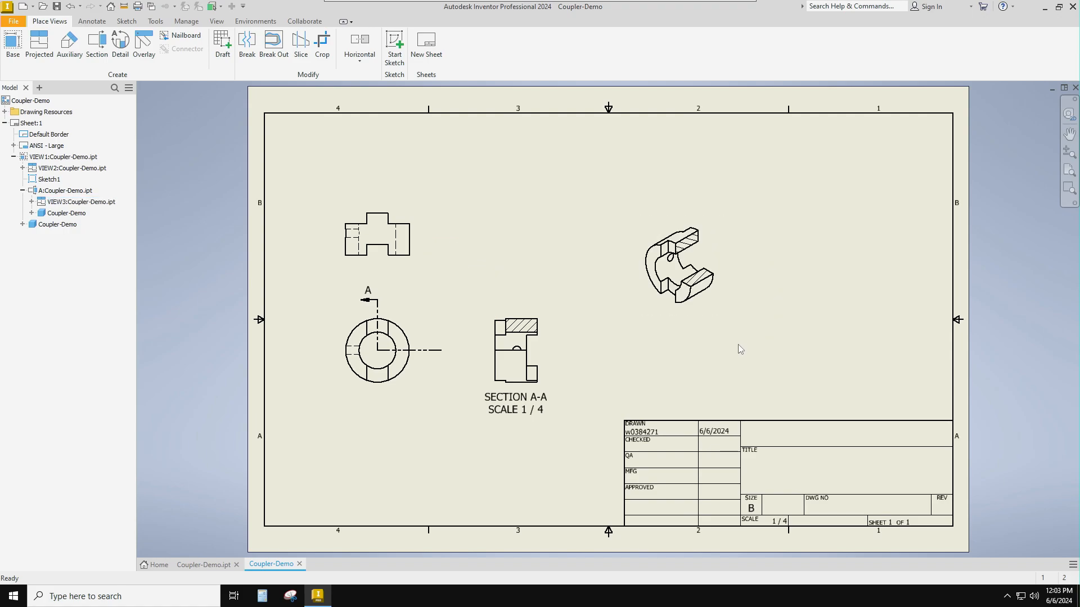
drag(538, 406, 537, 436)
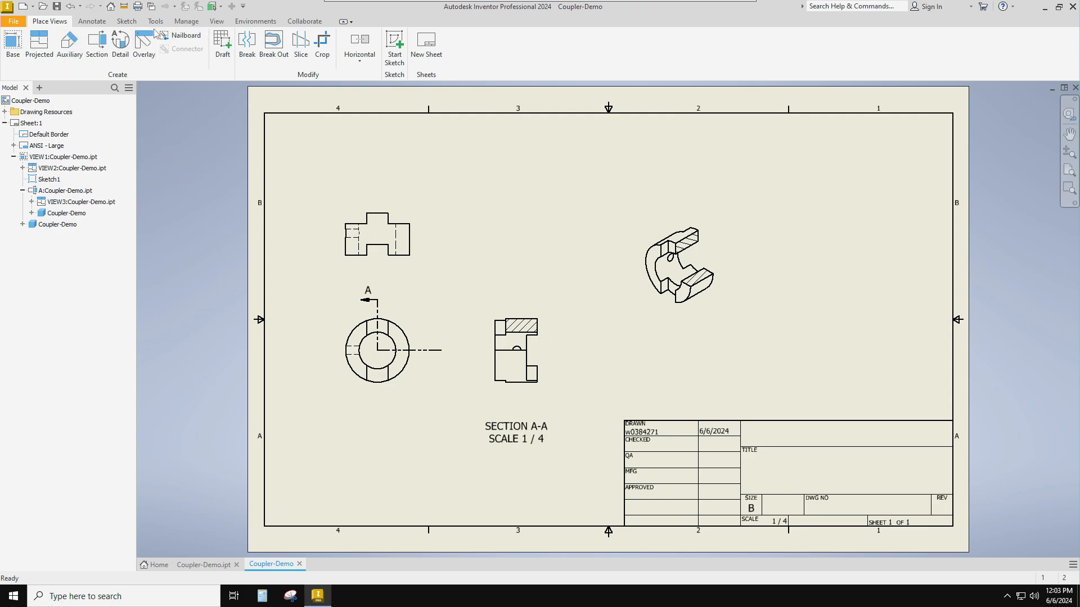
- Dimension the coupler's outer circle in the front view as a diameter, with the text above and outside the ring
click(92, 23)
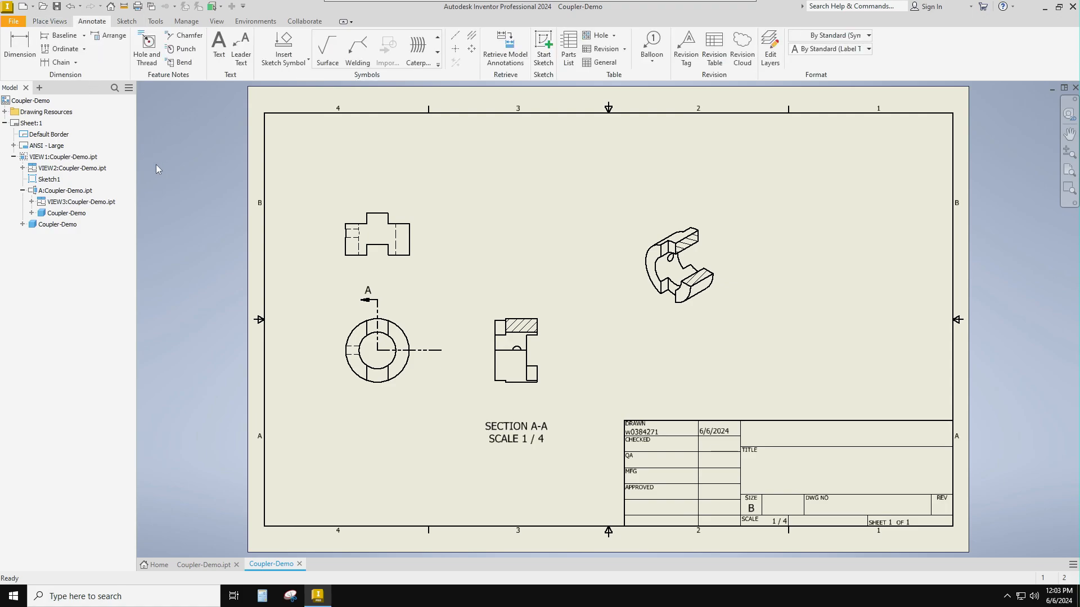
click(28, 47)
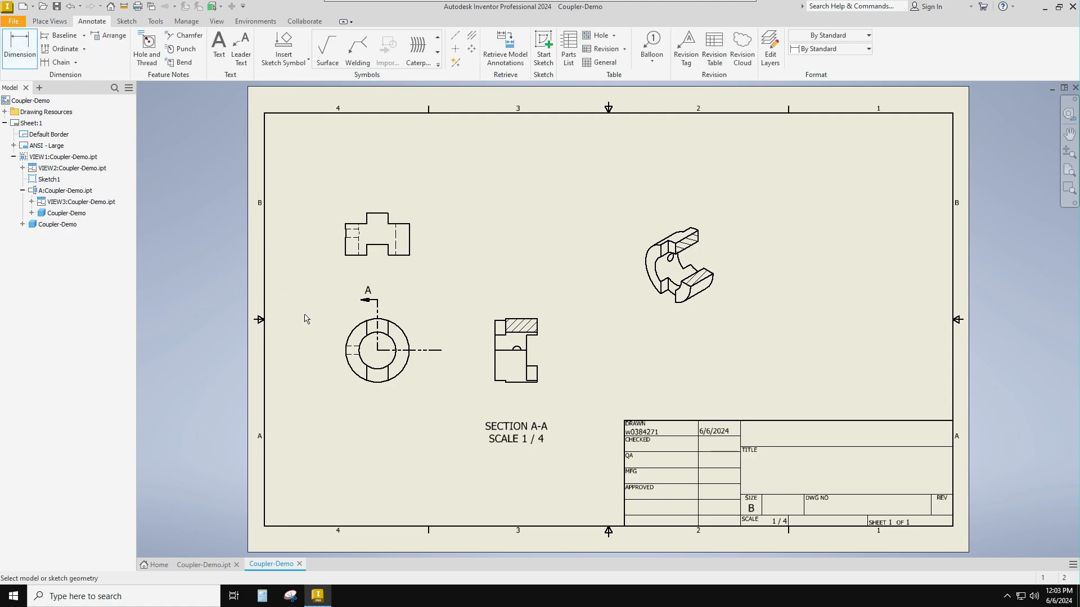
click(345, 336)
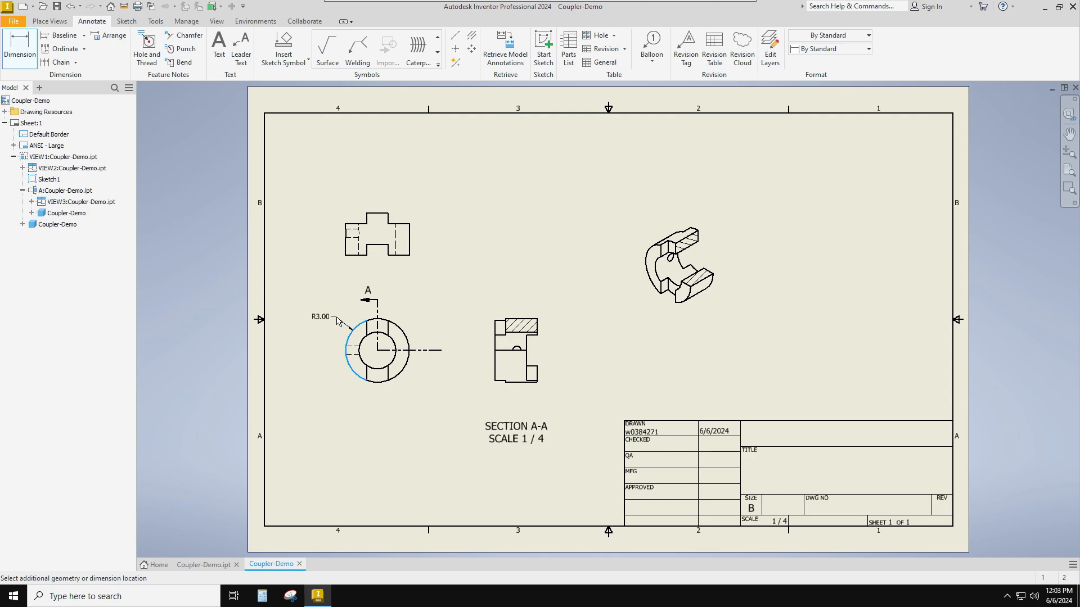
right_click(338, 322)
mouse_move(348, 379)
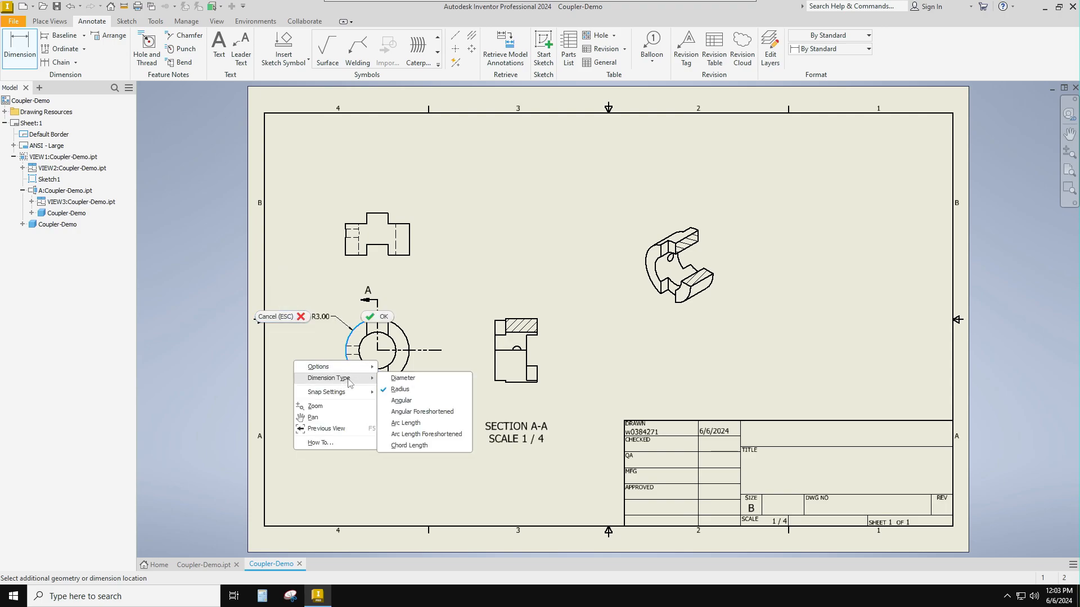
click(392, 382)
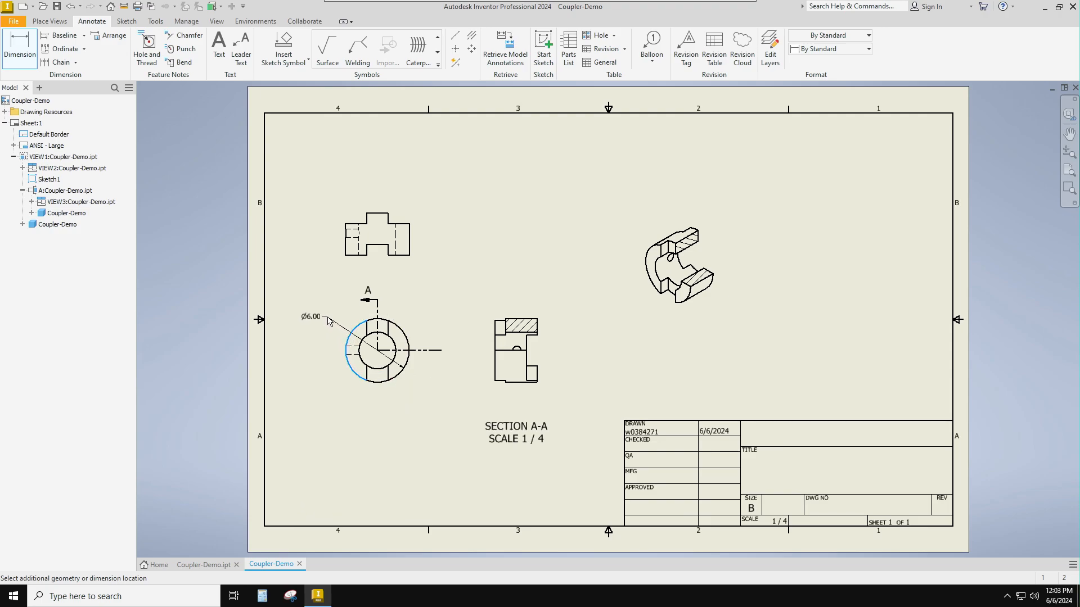
click(328, 321)
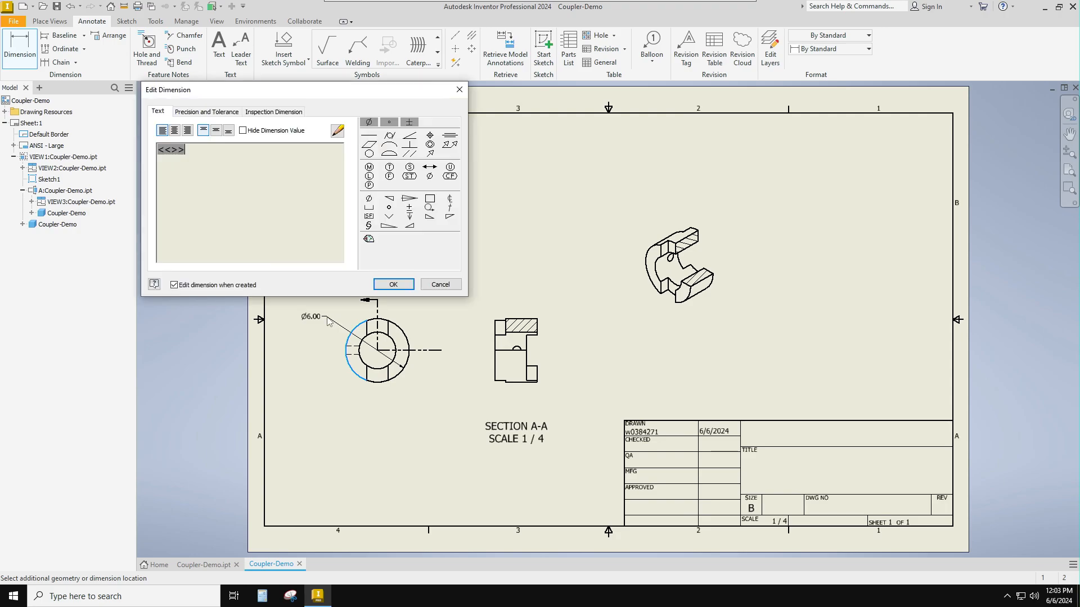
click(389, 288)
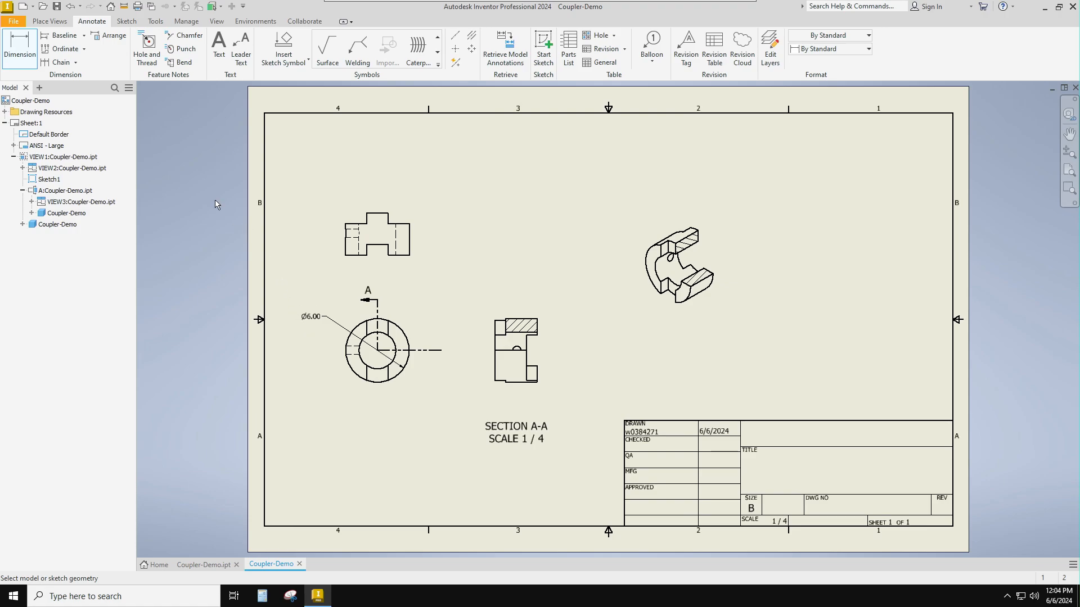
- Dimension the coupler's inner bore in the front view as a diameter, with the text below and outside the ring
click(393, 356)
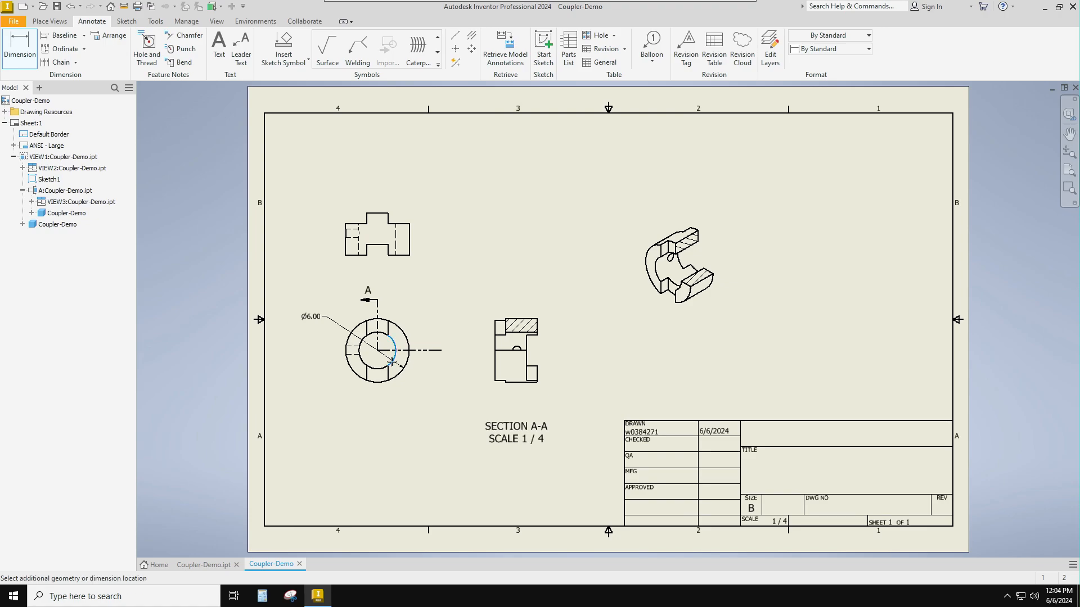
right_click(430, 405)
mouse_move(442, 464)
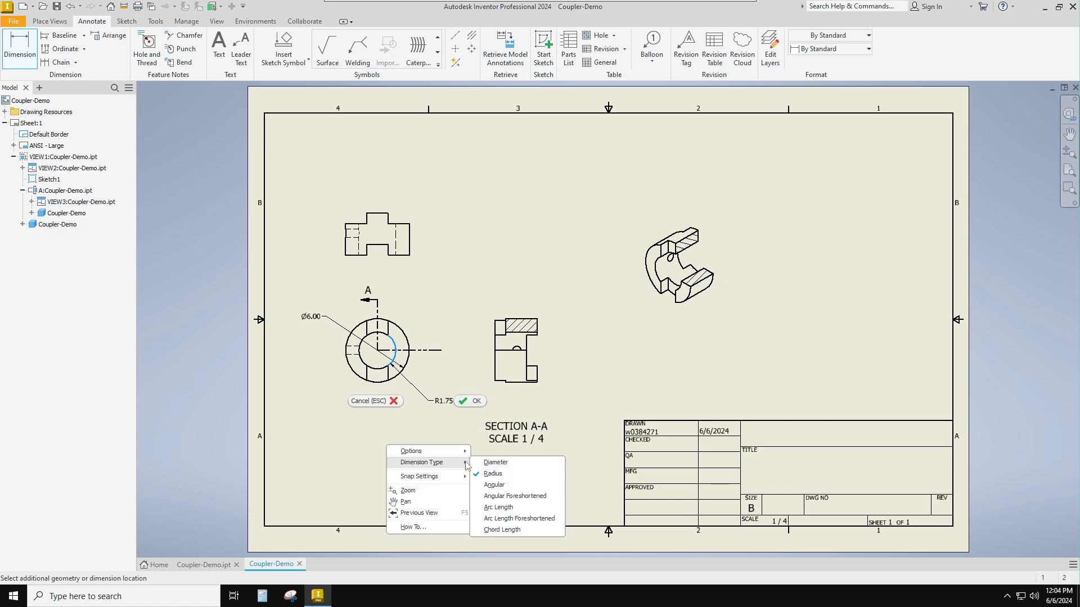
click(434, 409)
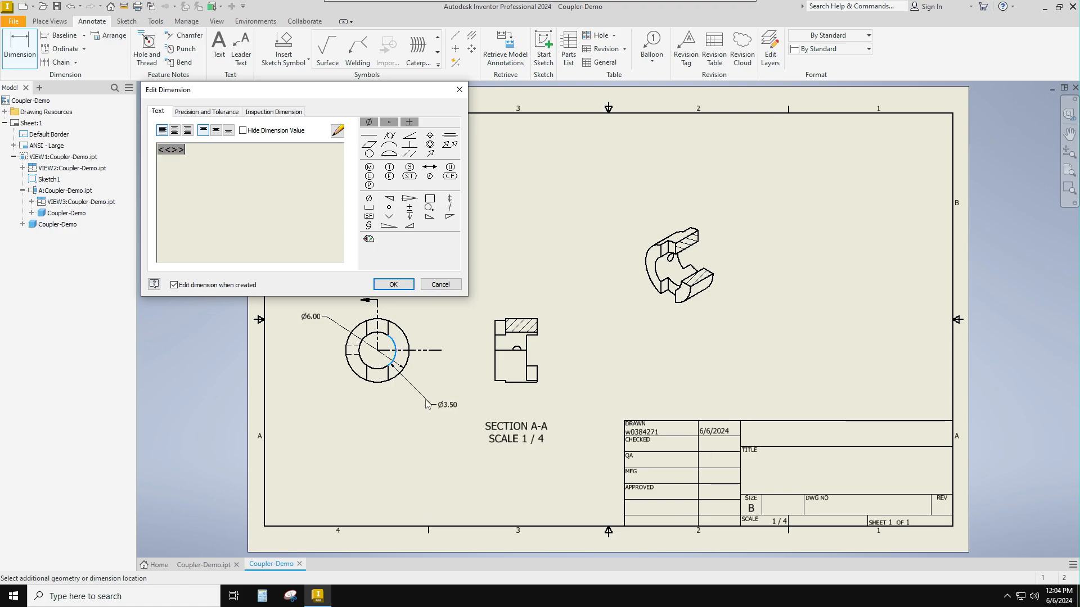
click(396, 286)
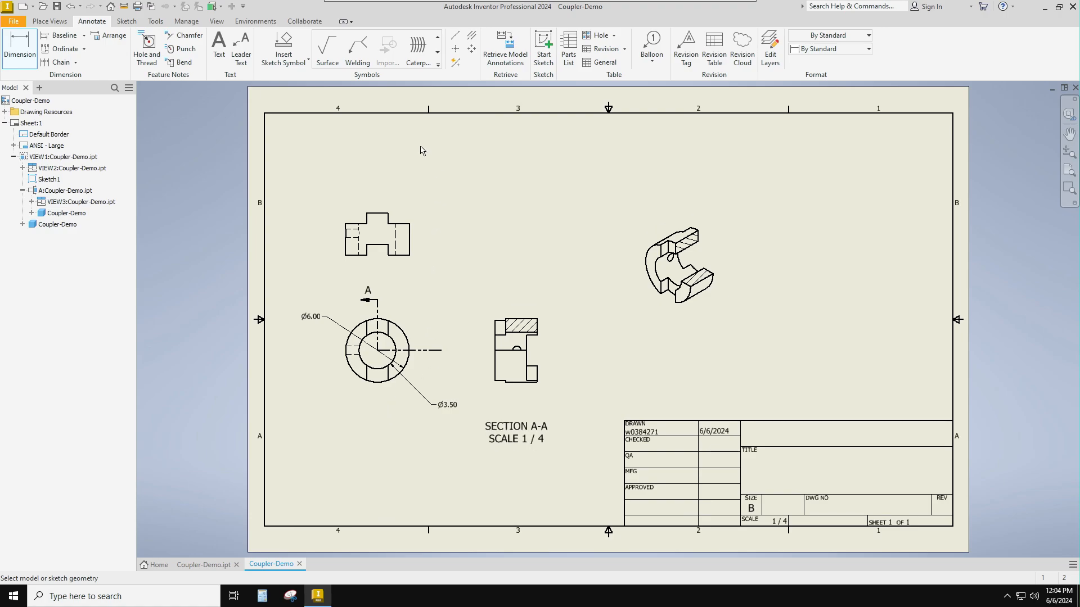
- Add a center mark to the coupler ring in the front view
click(457, 51)
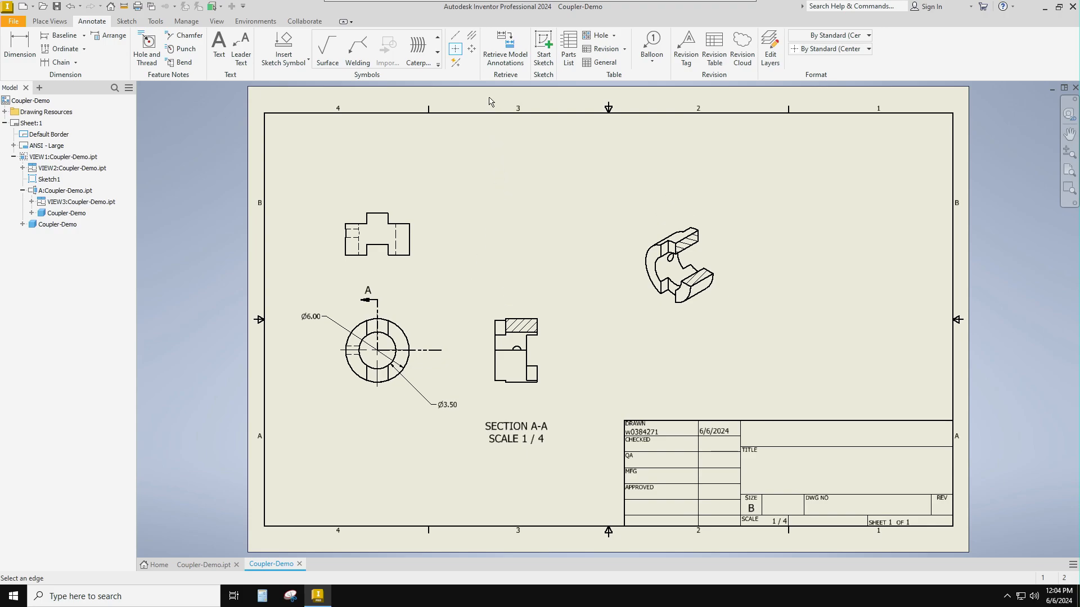
- Add a vertical centerline through the tab and slot in the top view and a center mark on the small hole in section A-A
click(456, 37)
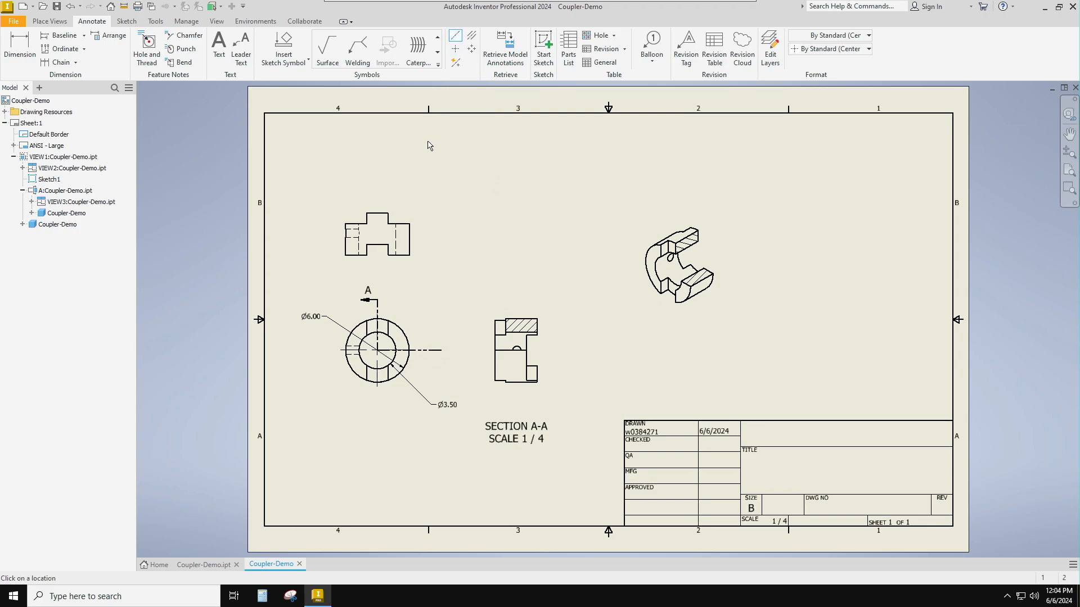
click(377, 212)
click(377, 244)
right_click(383, 266)
click(455, 50)
- Dimension the depth of the bottom slot in the top view, placing it just beside the view toward the section side
key(d)
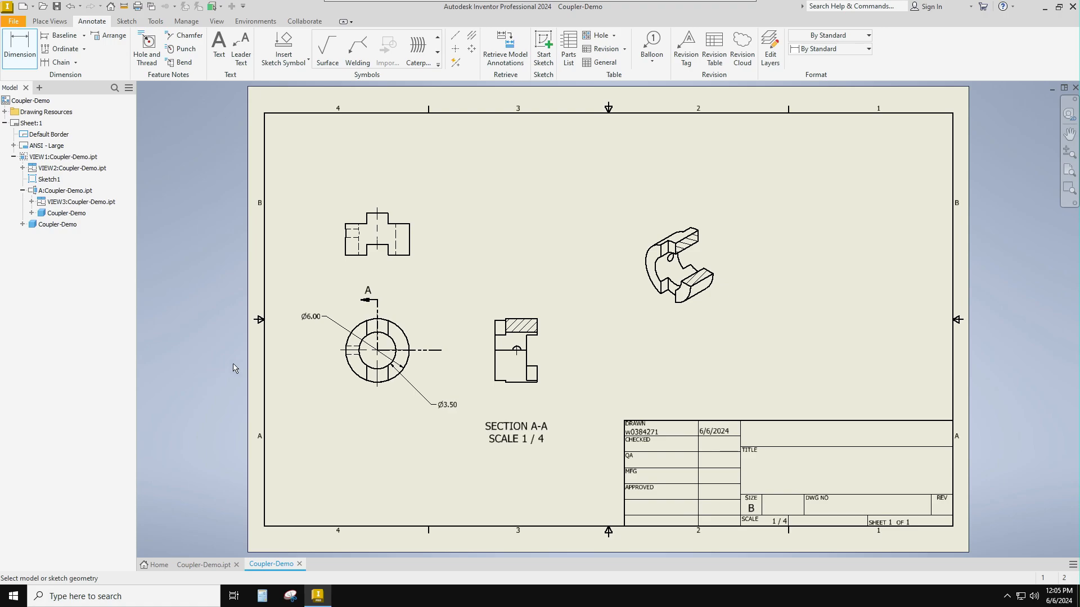
click(410, 248)
click(387, 246)
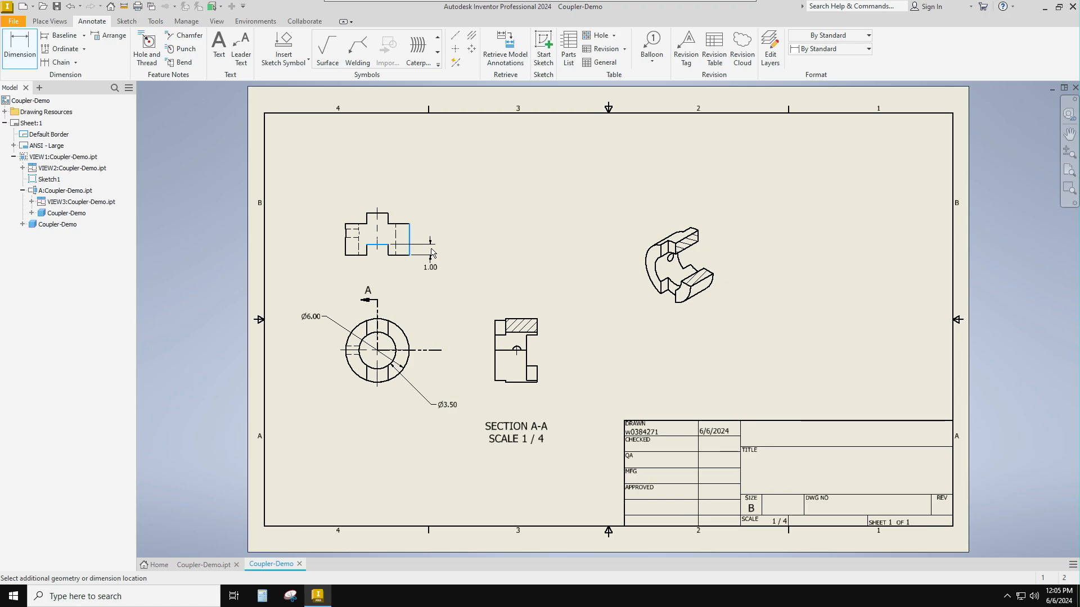
click(289, 203)
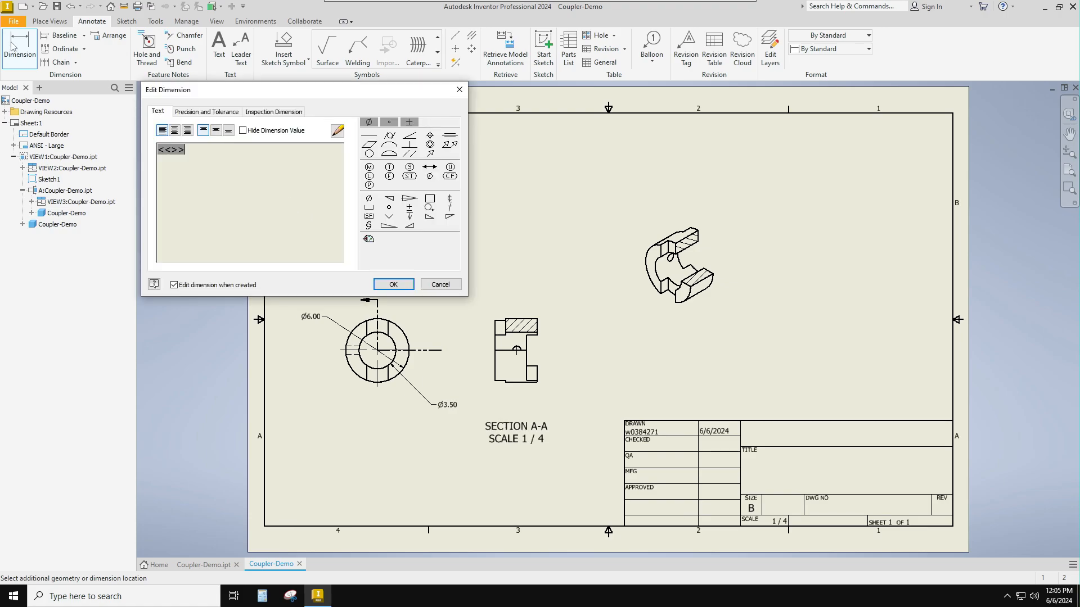
click(394, 285)
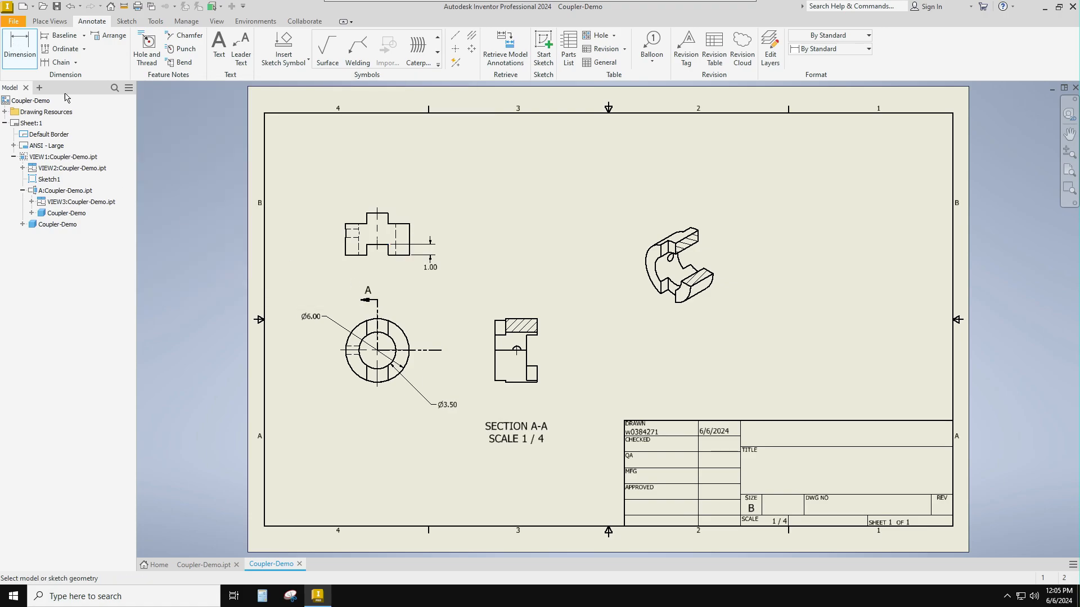
- Dimension the height of the coupler's main body in the top view, outside the slot depth dimension
click(410, 247)
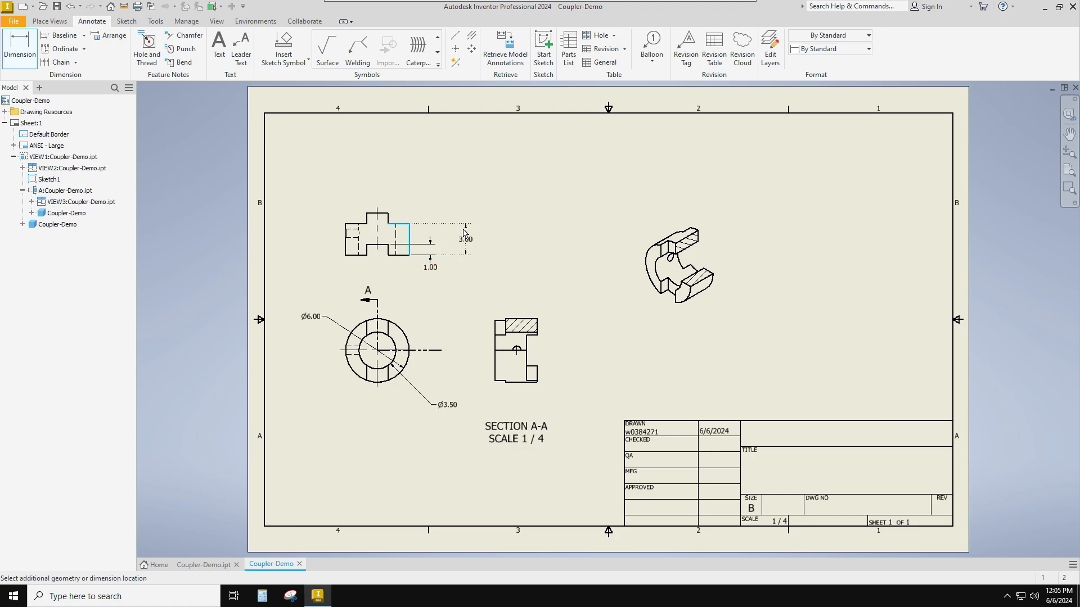
click(457, 233)
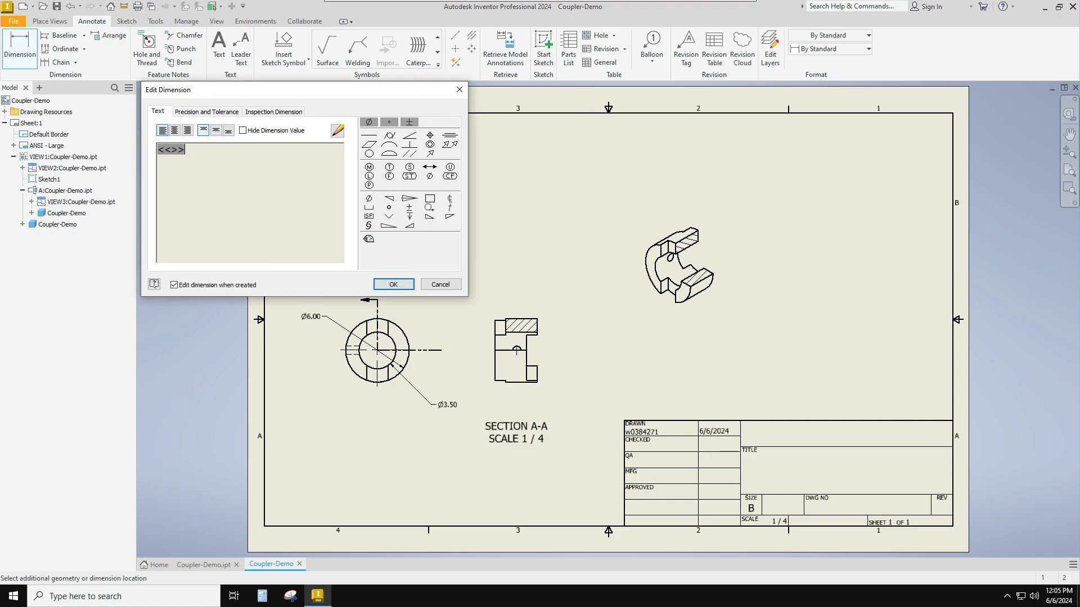
click(394, 285)
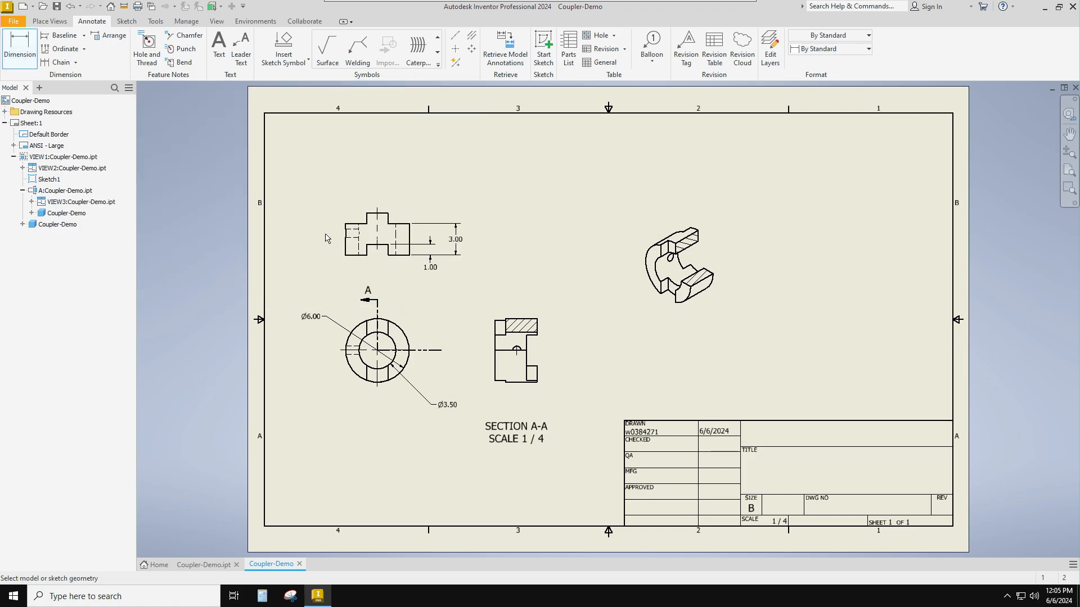
- Dimension the overall height from the base to the top of the tab in the top view, outside the body height dimension
click(408, 255)
click(388, 215)
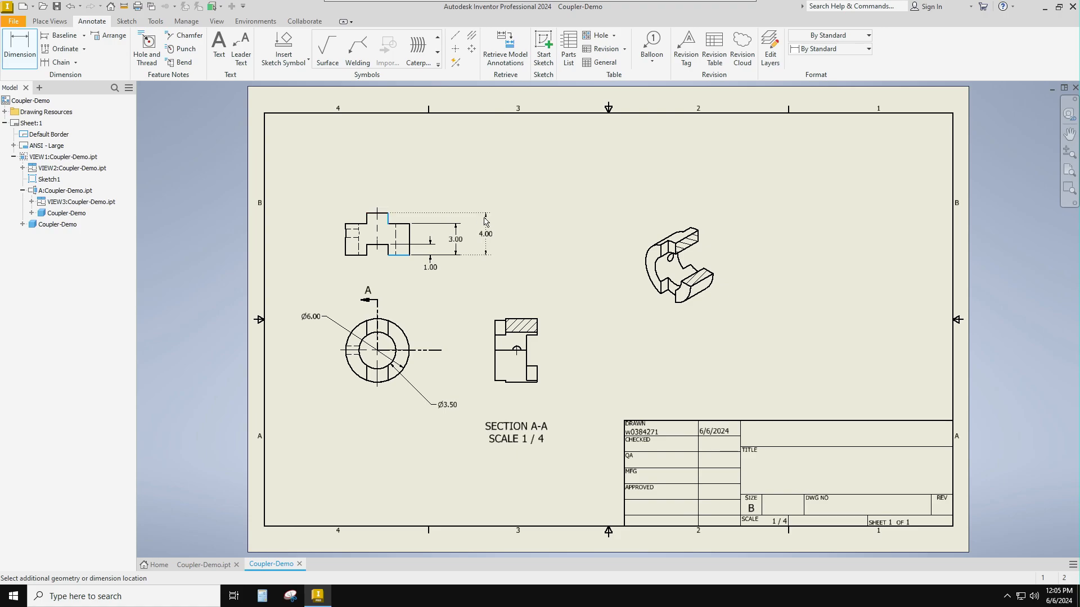
click(485, 221)
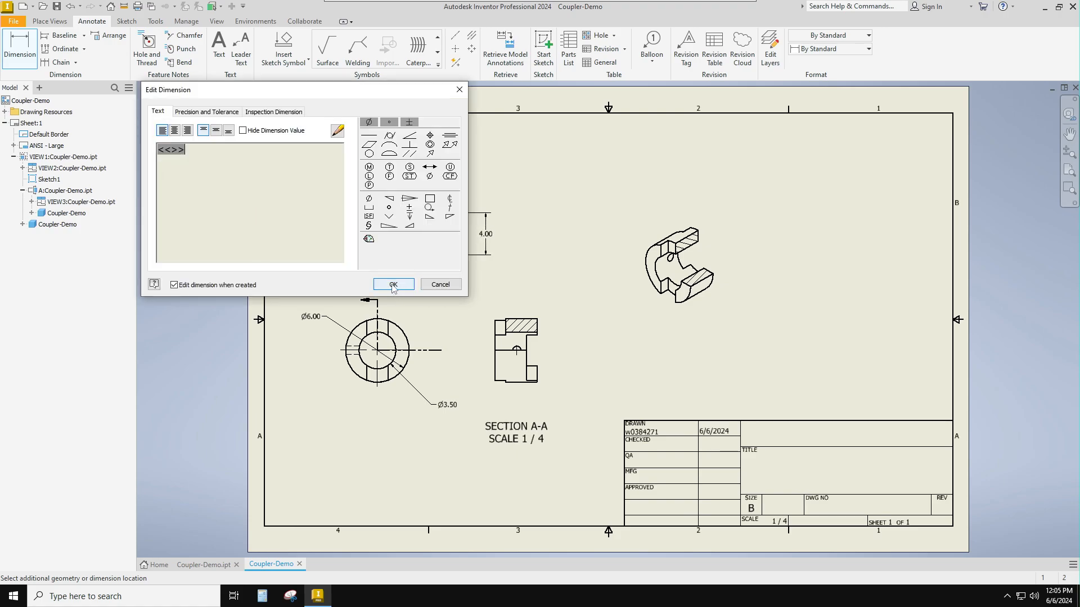
click(391, 285)
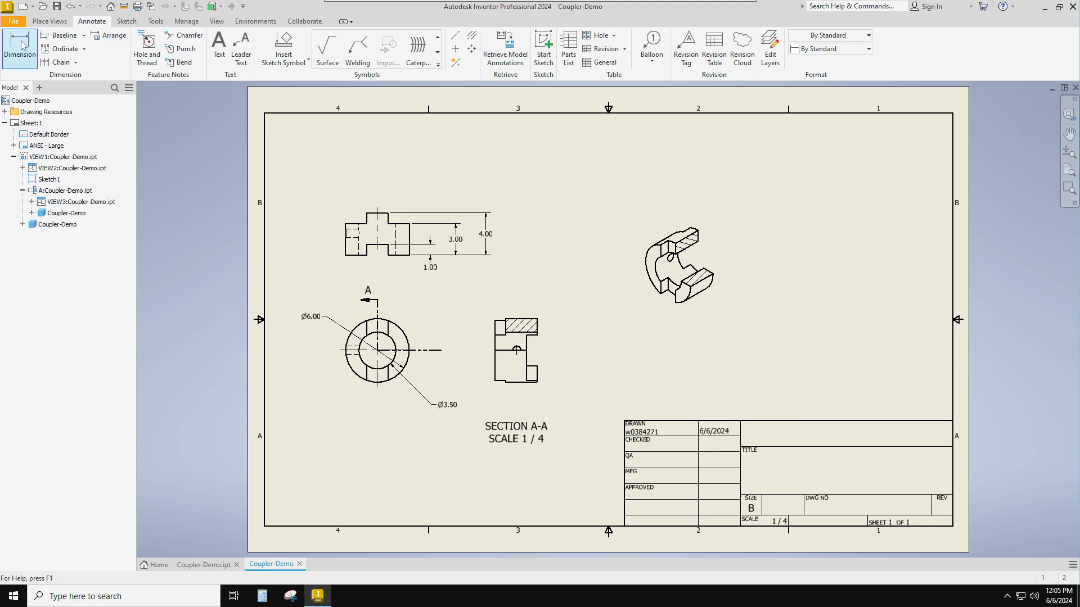
- Dimension the slot width in the front view, placing it below the ring
click(353, 371)
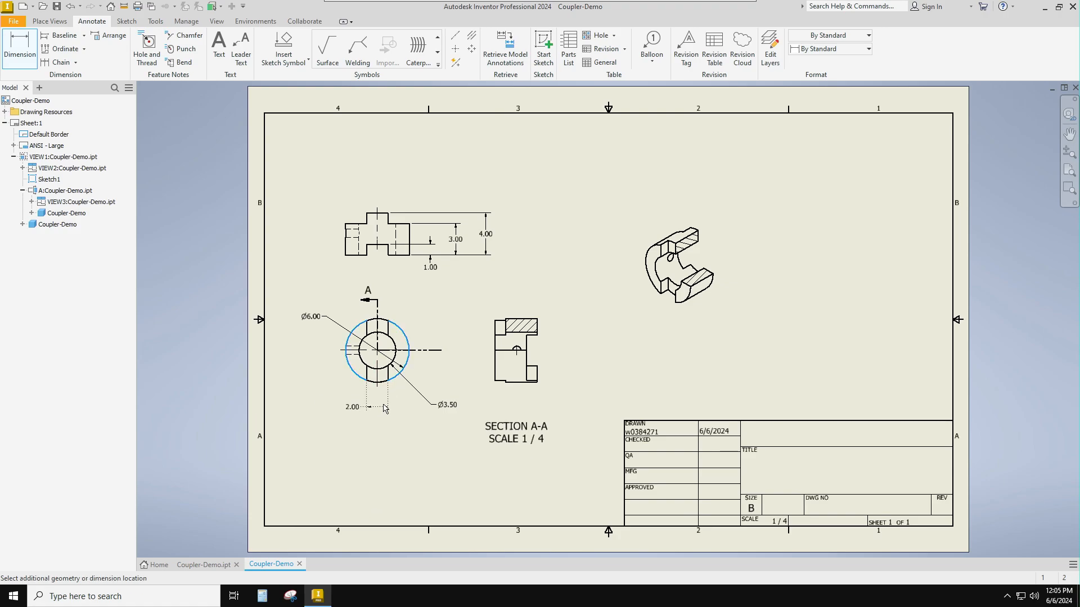
click(384, 409)
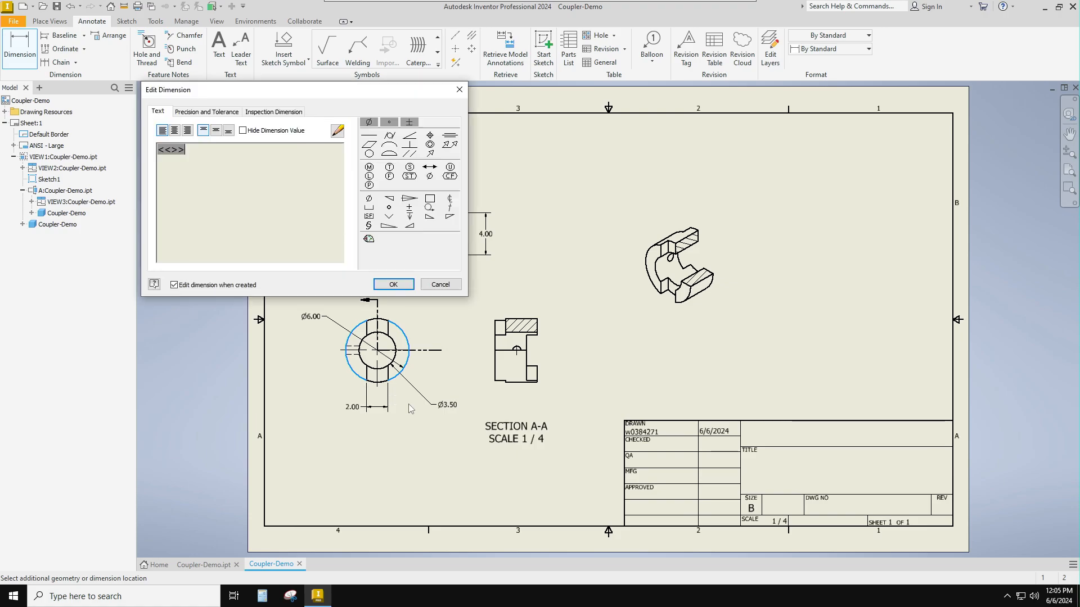
click(394, 285)
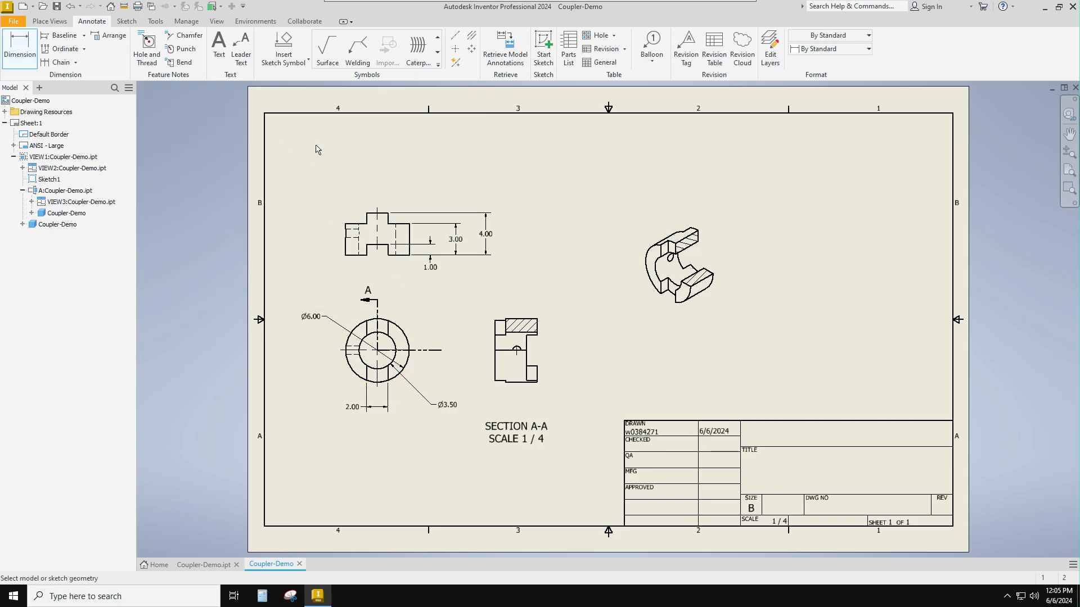
- Dimension the width of the raised tab in the top view, placing it above the view
click(382, 213)
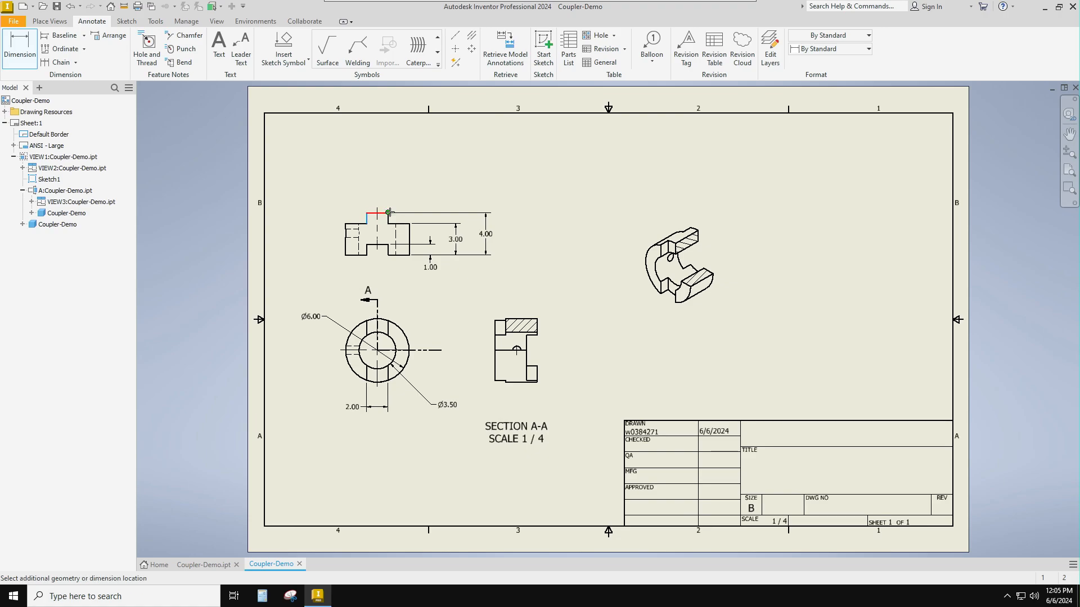
click(396, 198)
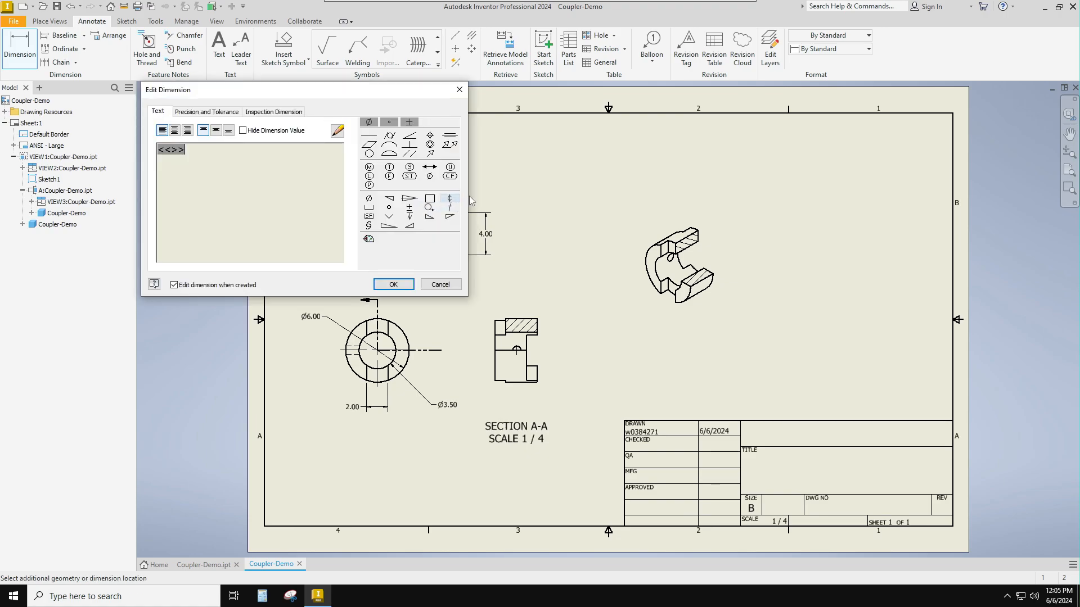
click(399, 287)
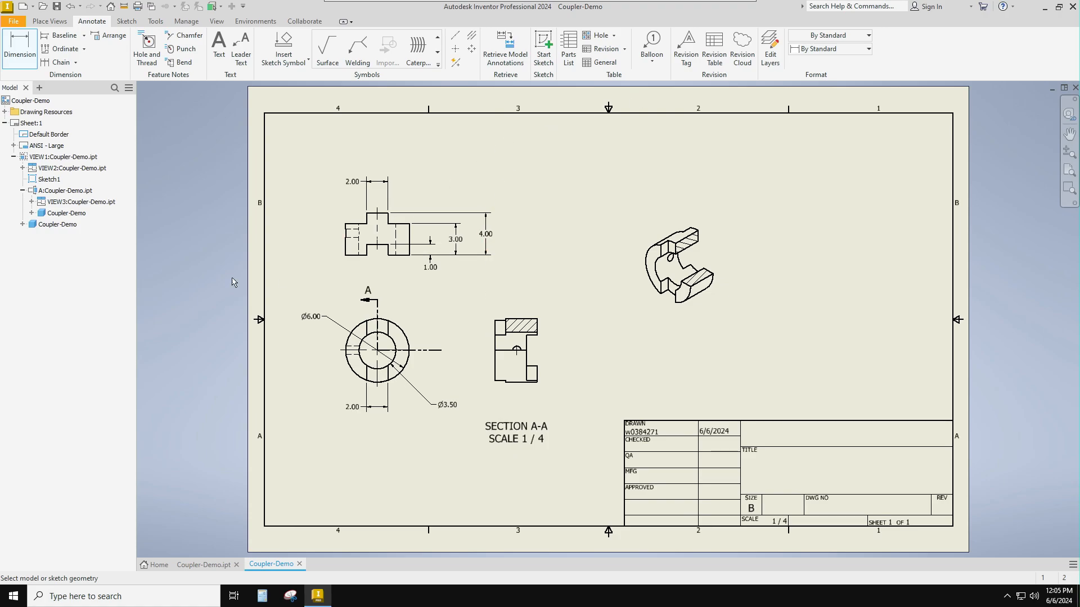
- Dimension the small hole's diameter in section A-A, with the text up and outside the view toward the front view
click(511, 348)
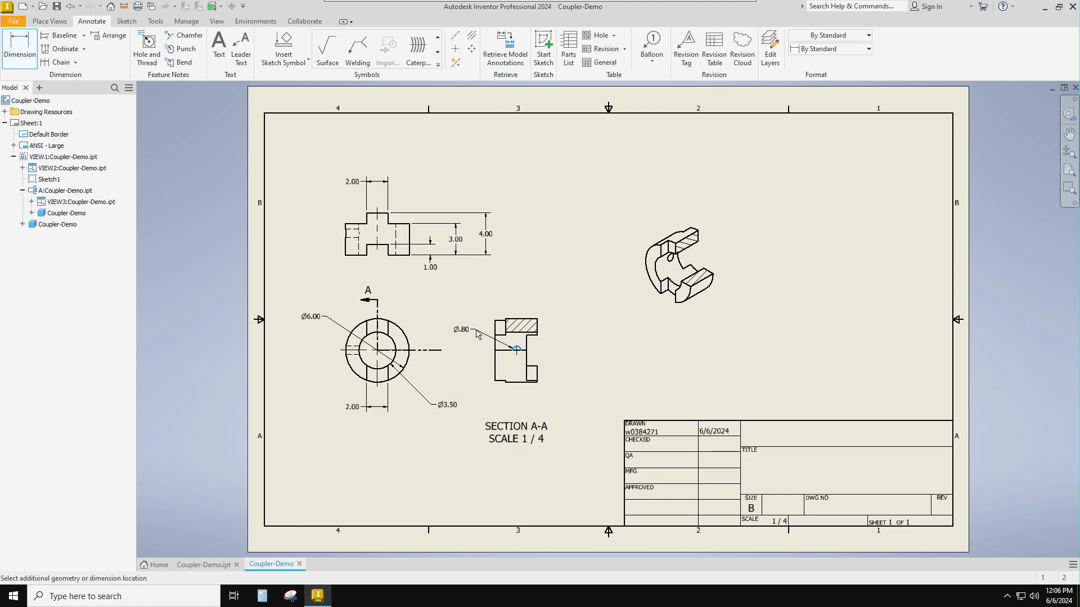
click(477, 335)
click(394, 283)
- Dimension the horizontal distance from the section view's outer edge nearest the front view to the small hole's center, above the view
click(496, 326)
click(516, 299)
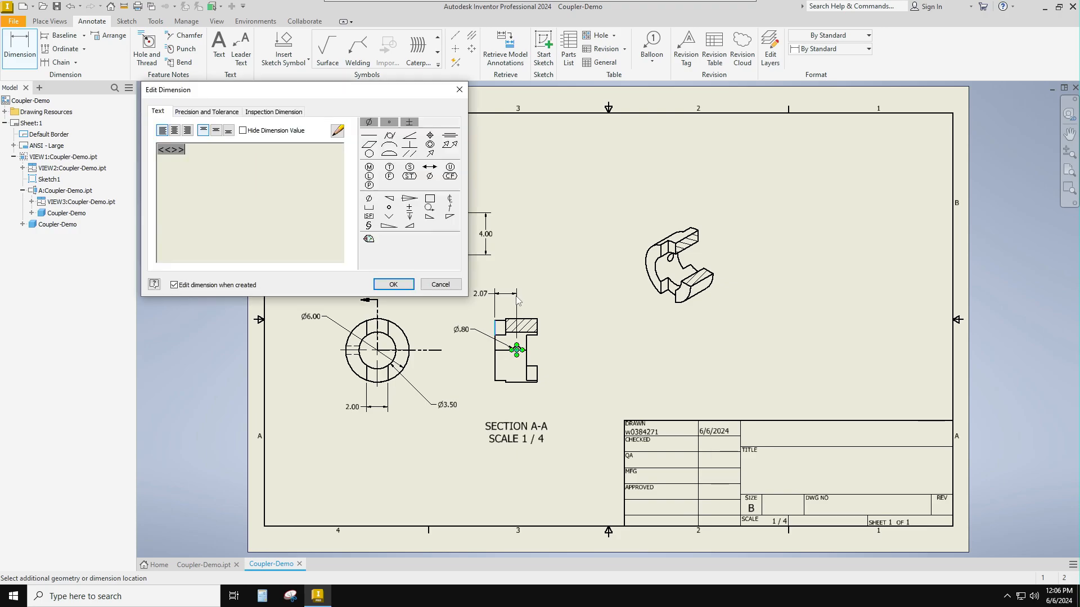
click(397, 285)
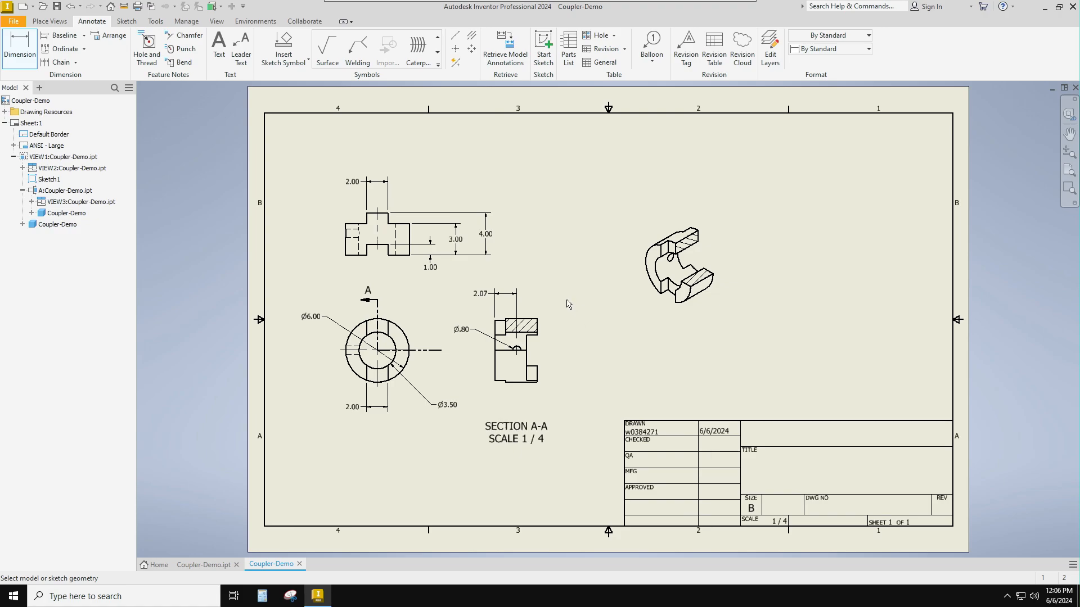
- Place a feature identifier symbol with the letter A directly beneath the inner bore diameter dimension in the front view
click(437, 66)
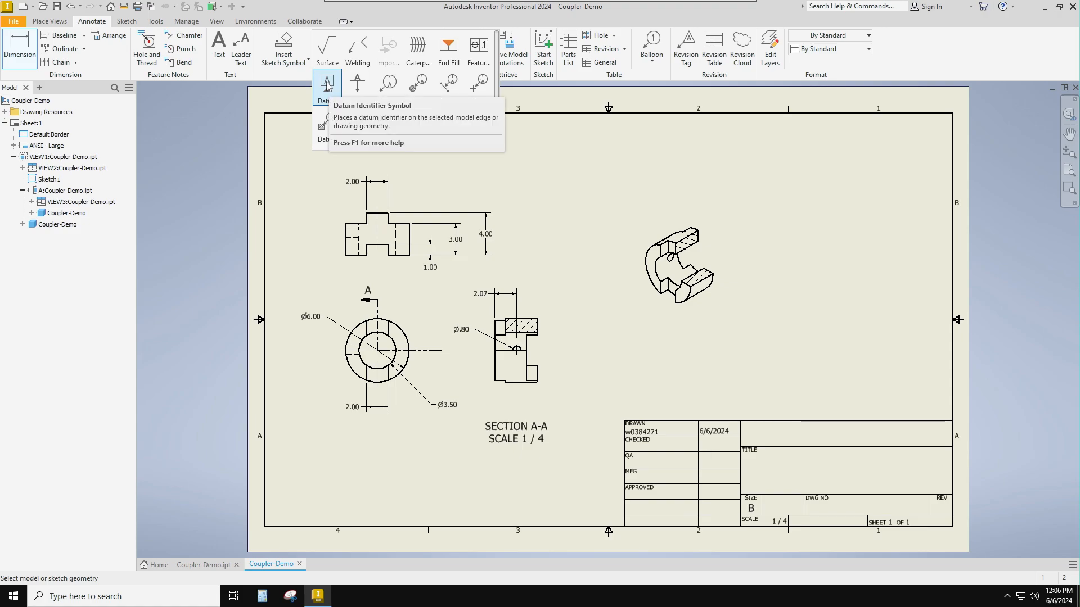
click(358, 84)
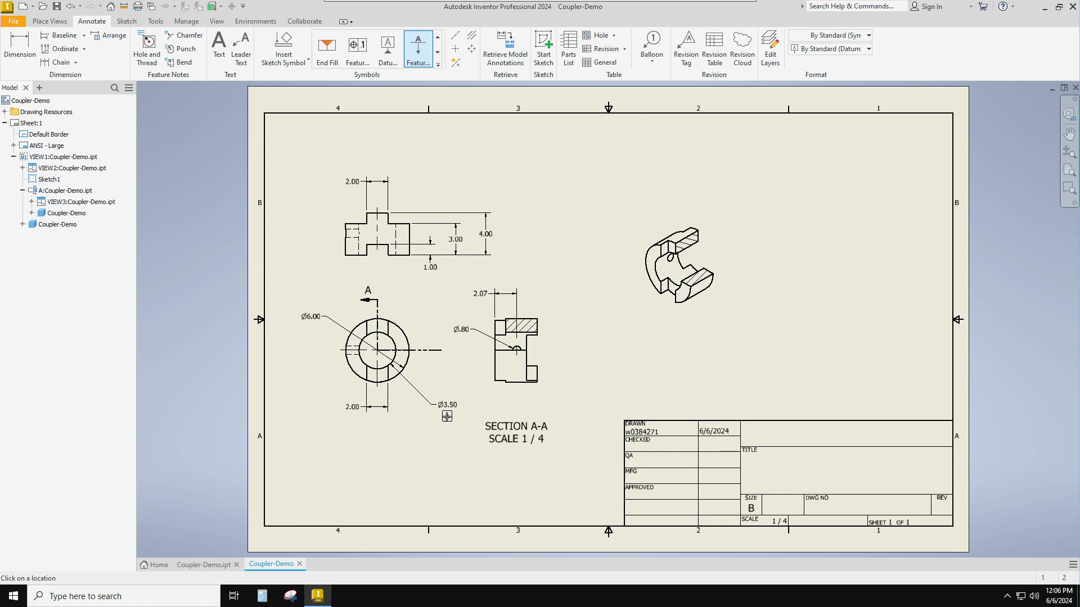
click(446, 416)
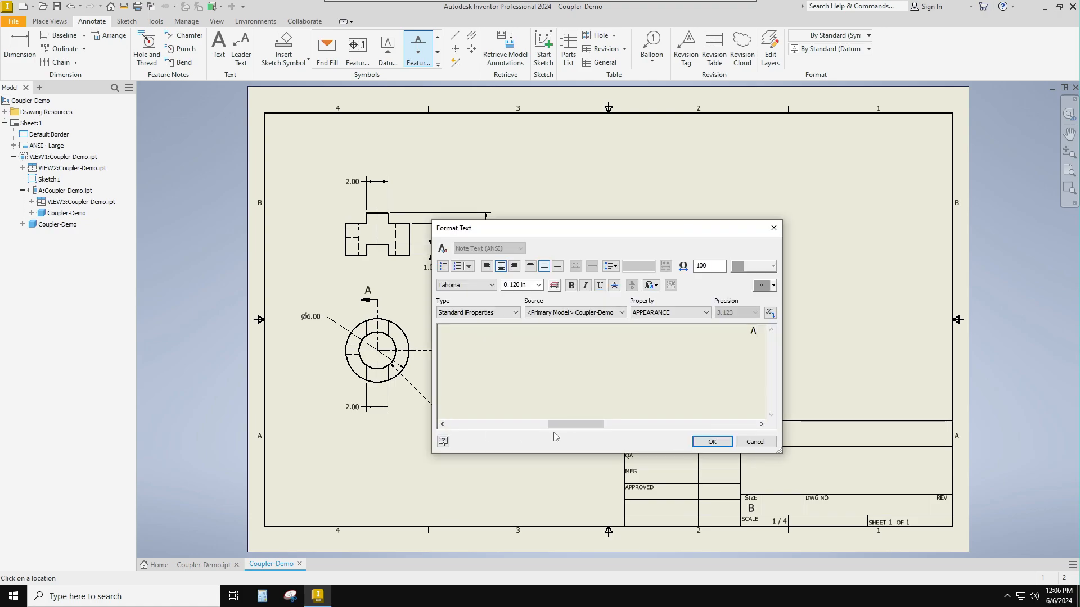
click(710, 441)
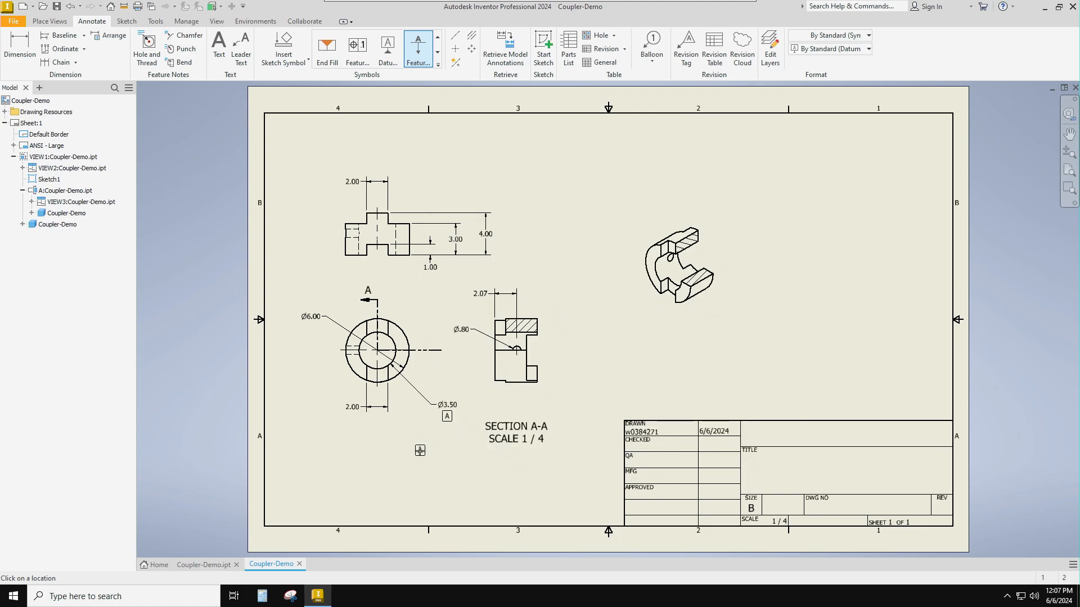
key(Escape)
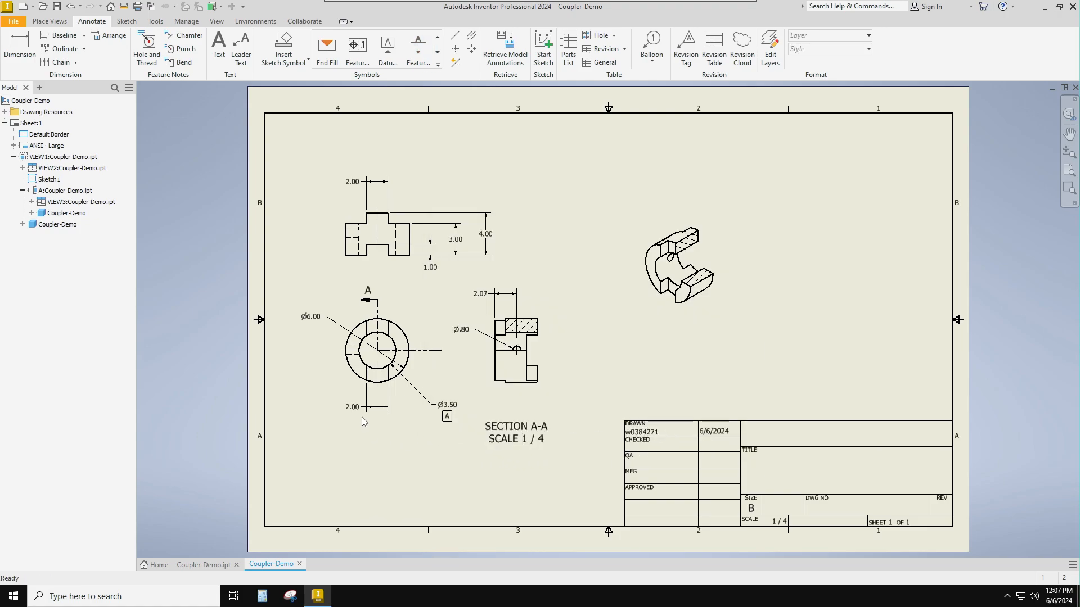
- Set the inner bore diameter dimension's primary unit precision to three decimal places (3.123)
scroll(453, 419, up, 5)
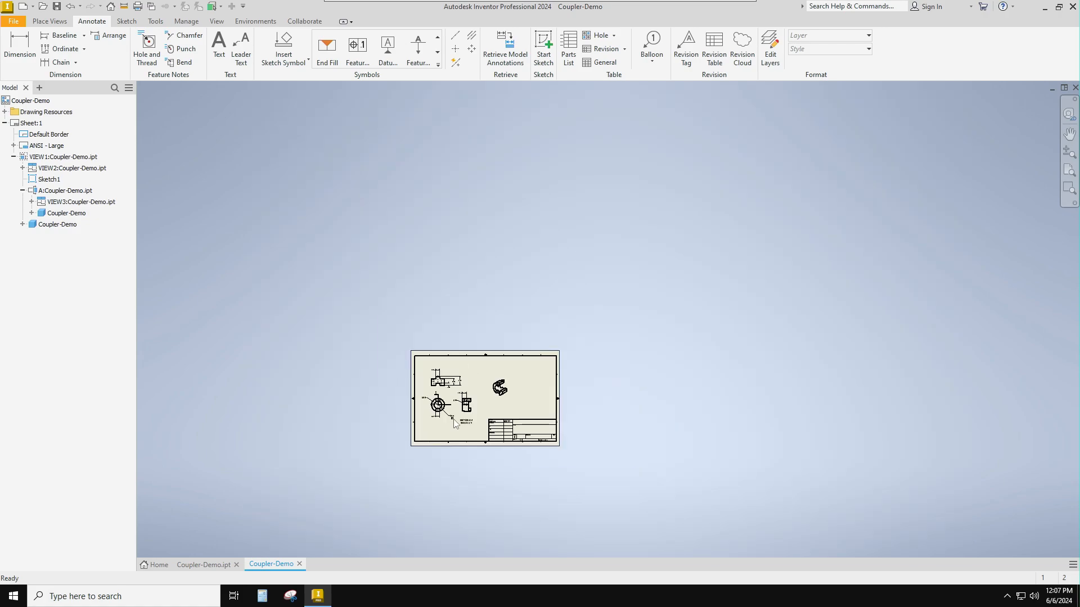
scroll(453, 420, down, 8)
double_click(454, 386)
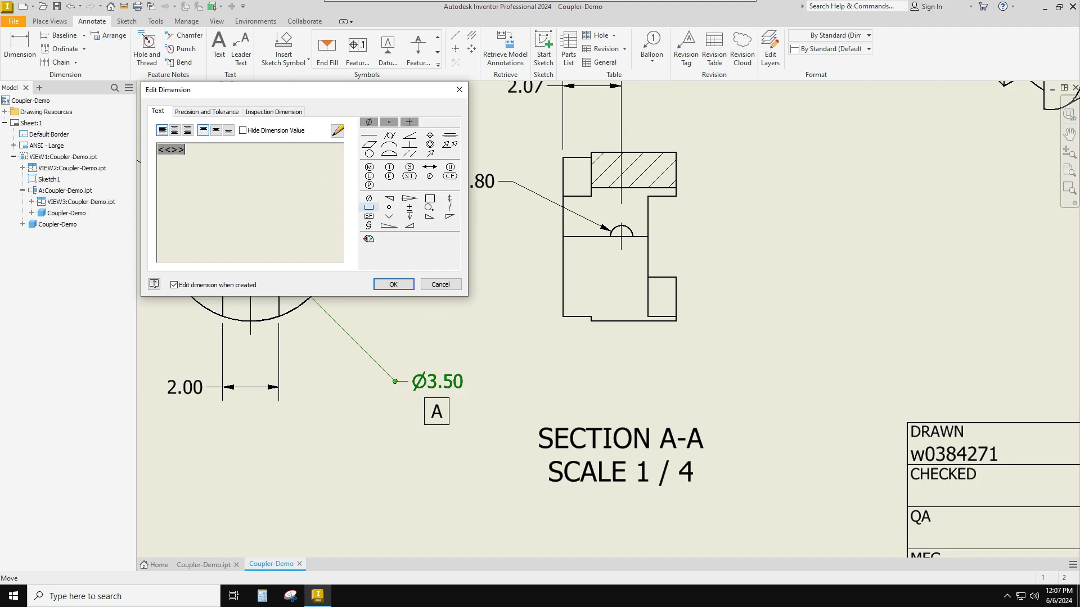
click(225, 115)
click(225, 116)
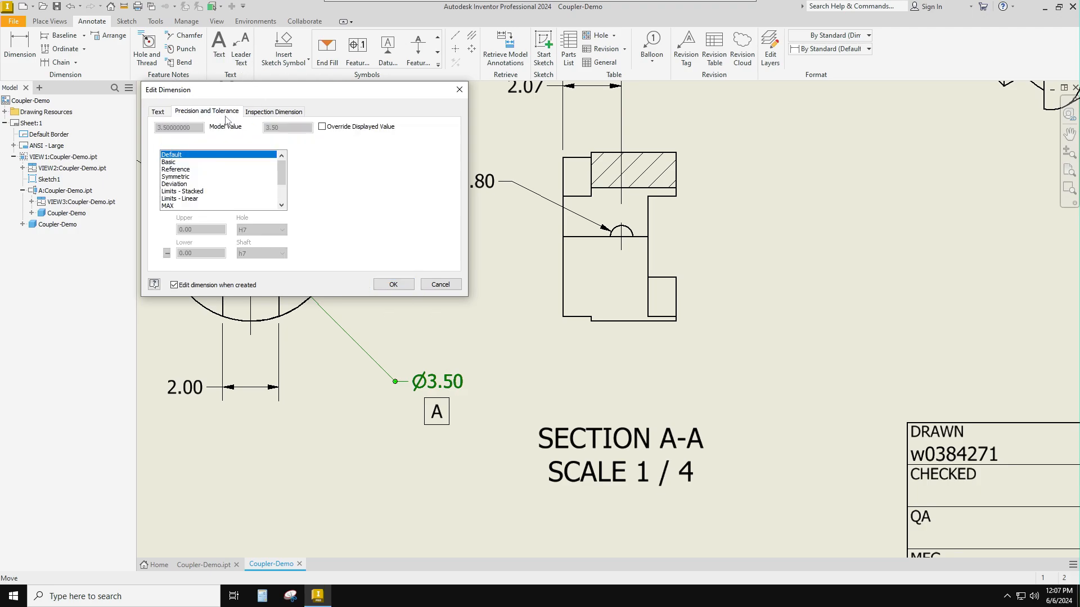
click(346, 169)
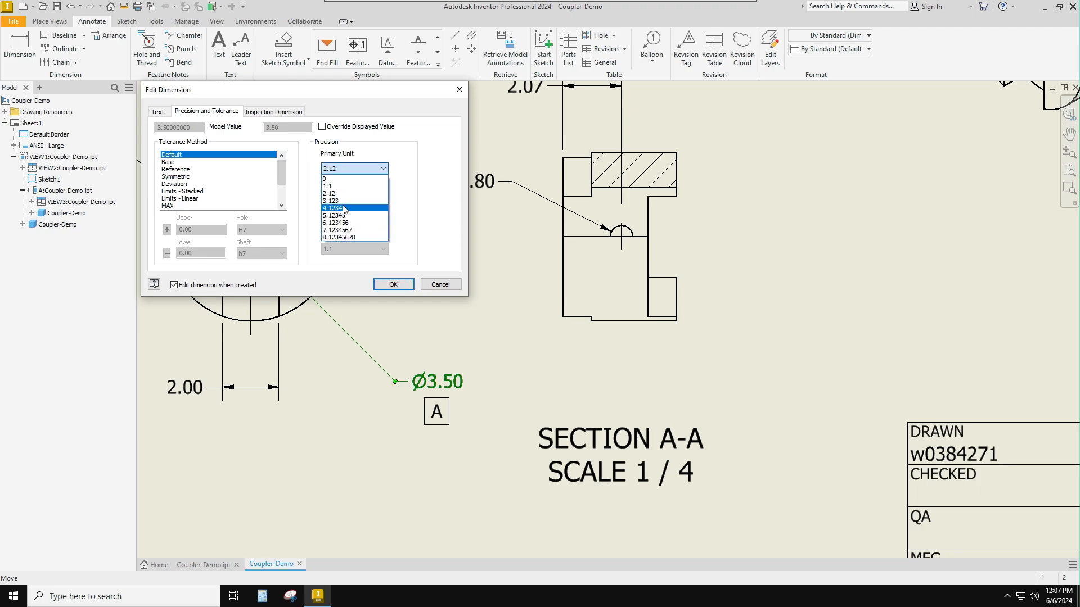
click(347, 208)
click(349, 169)
click(348, 201)
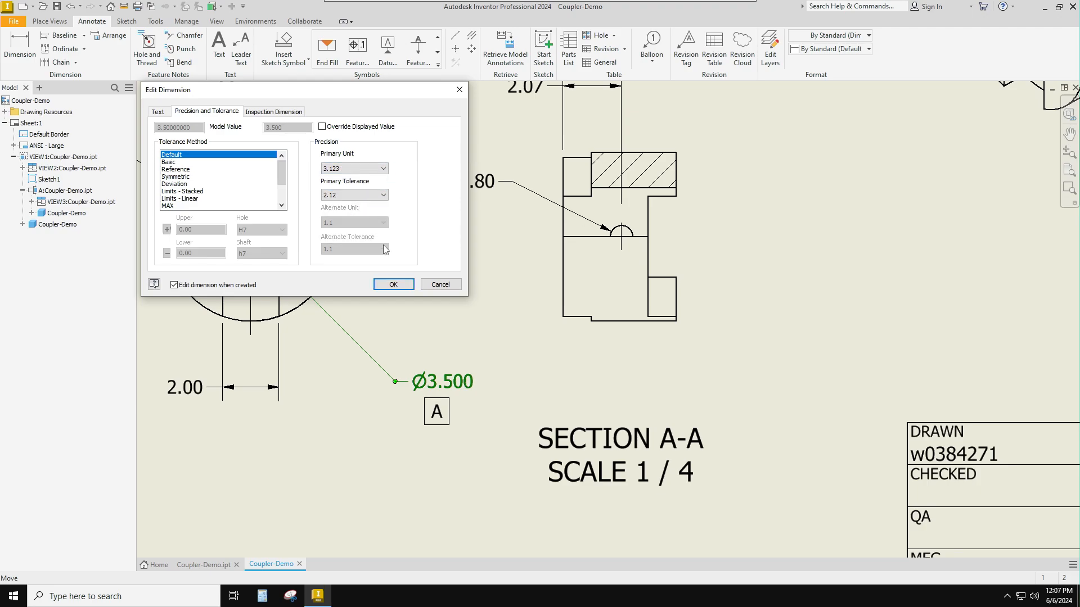
click(394, 284)
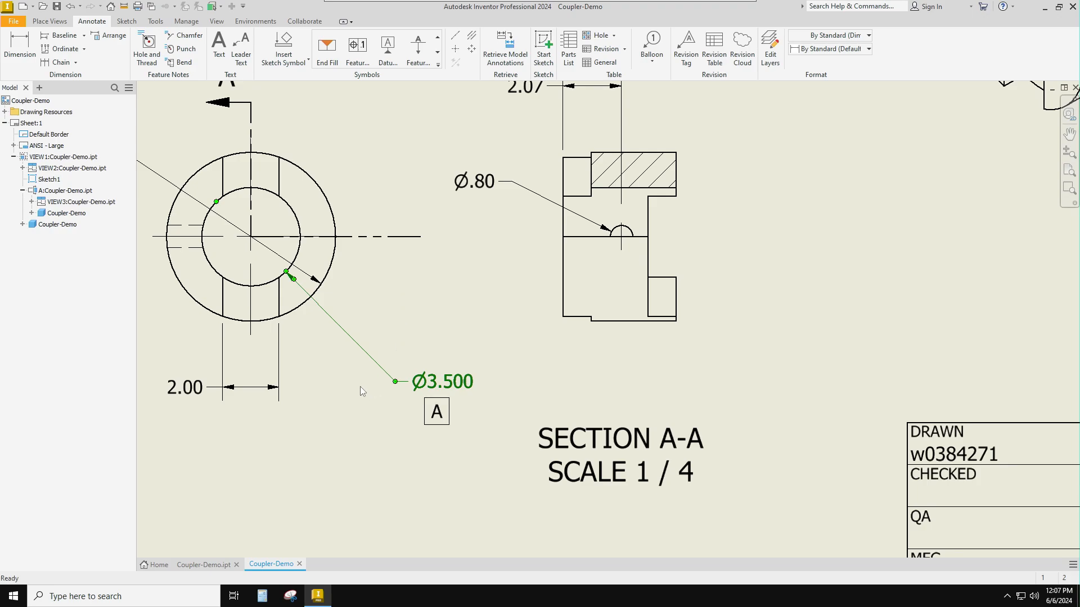
key(Escape)
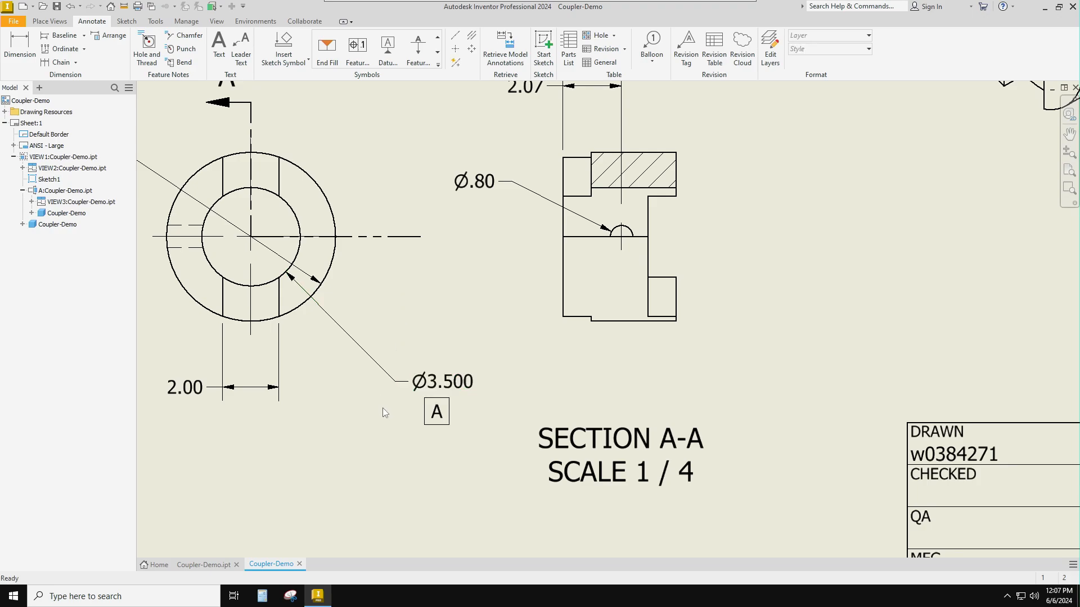
- Place a feature control frame beneath the front view's 2.00 slot width dimension, with symmetry, tolerance .010 and datum A
scroll(416, 398, up, 3)
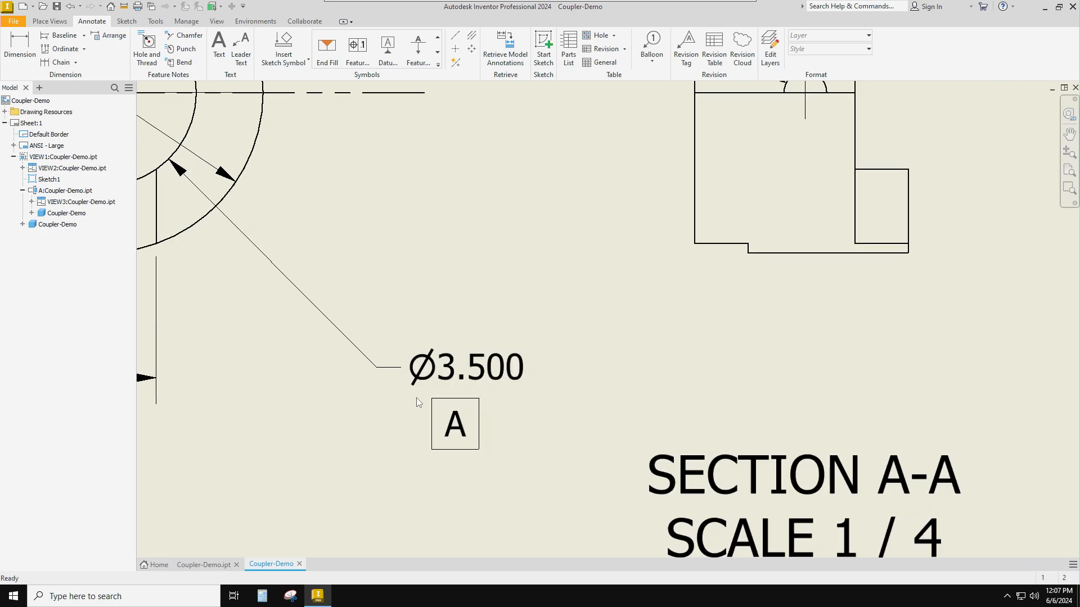
scroll(415, 398, down, 4)
mouse_move(375, 372)
middle_down()
mouse_move(495, 359)
mouse_move(533, 384)
middle_up()
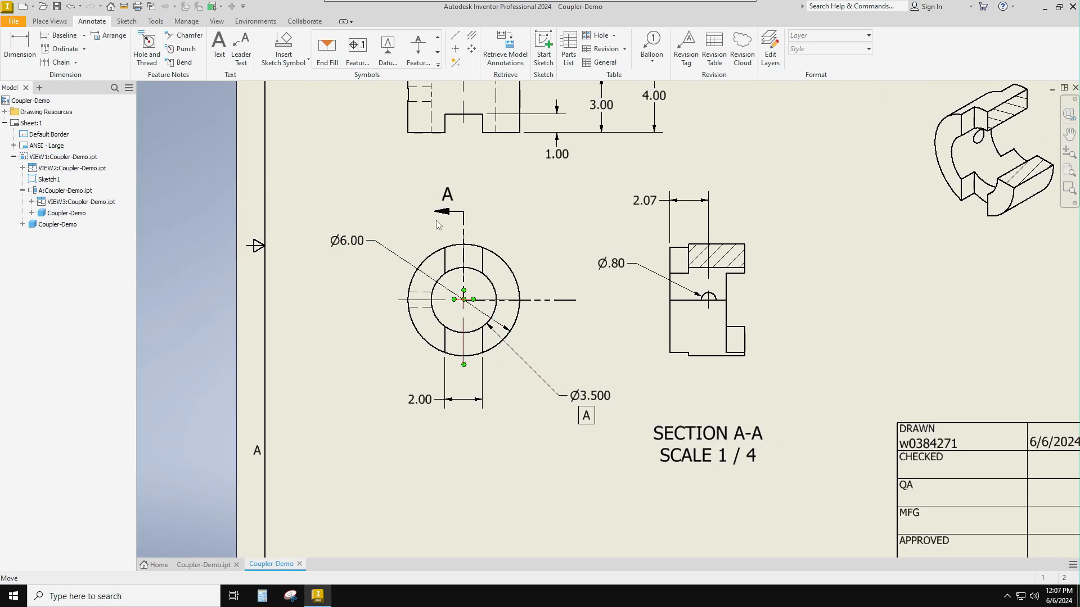
click(364, 53)
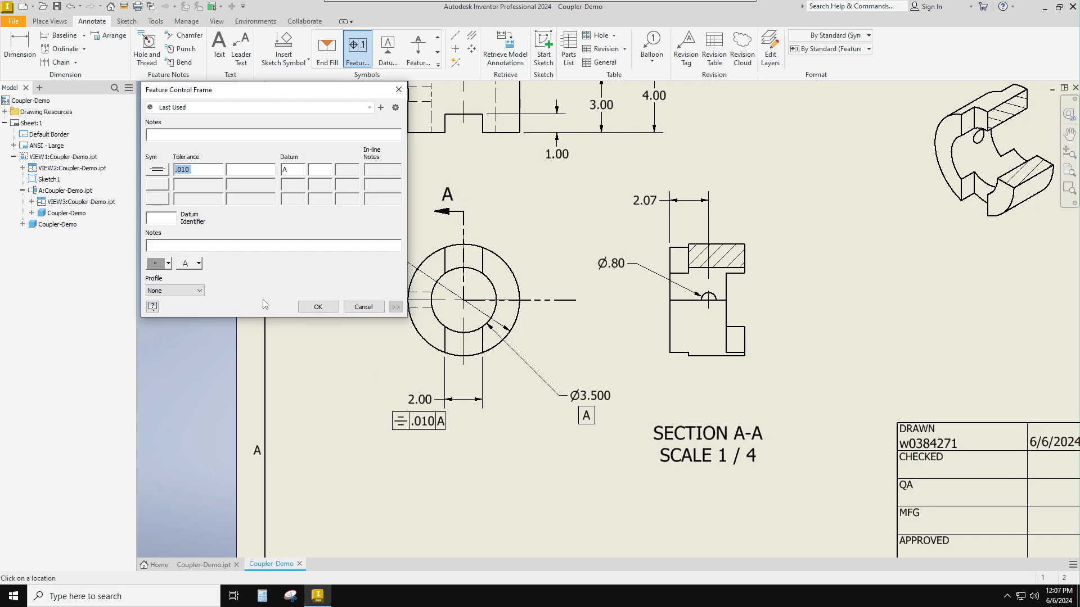
click(160, 171)
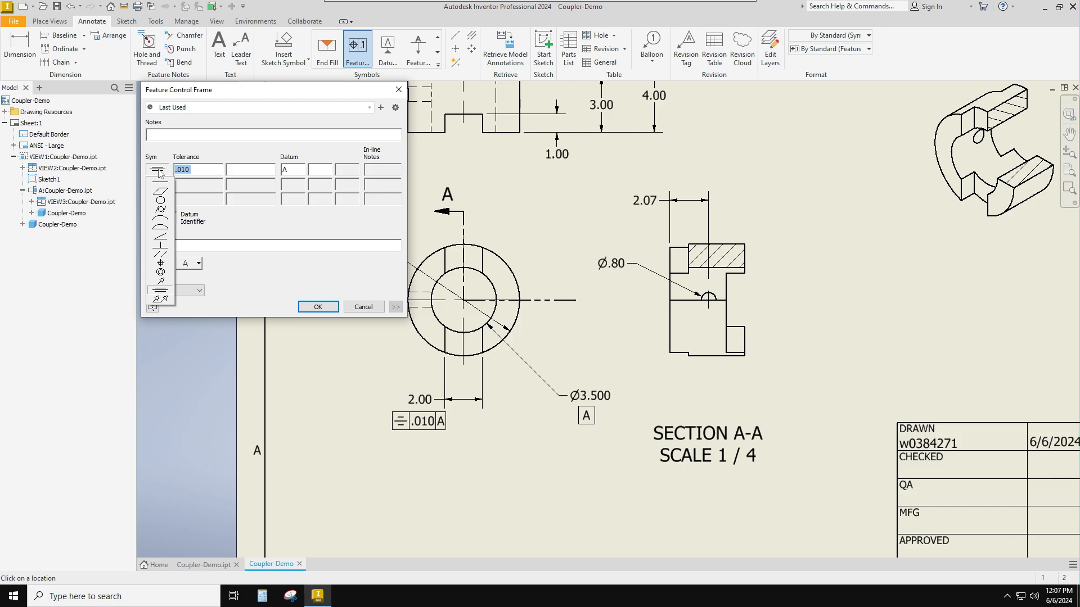
click(161, 169)
click(199, 170)
double_click(185, 170)
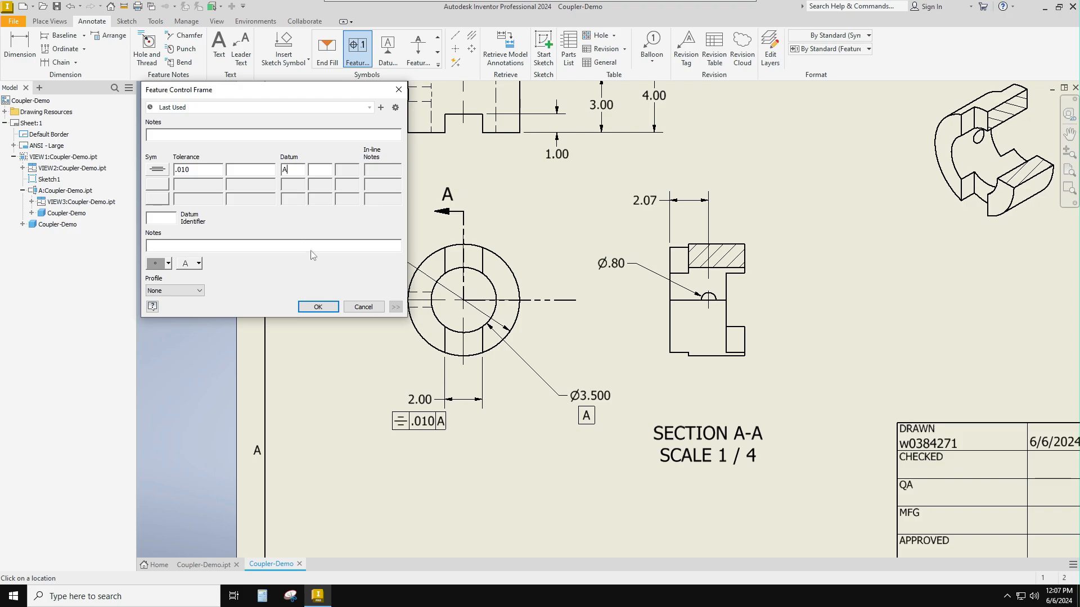
click(325, 307)
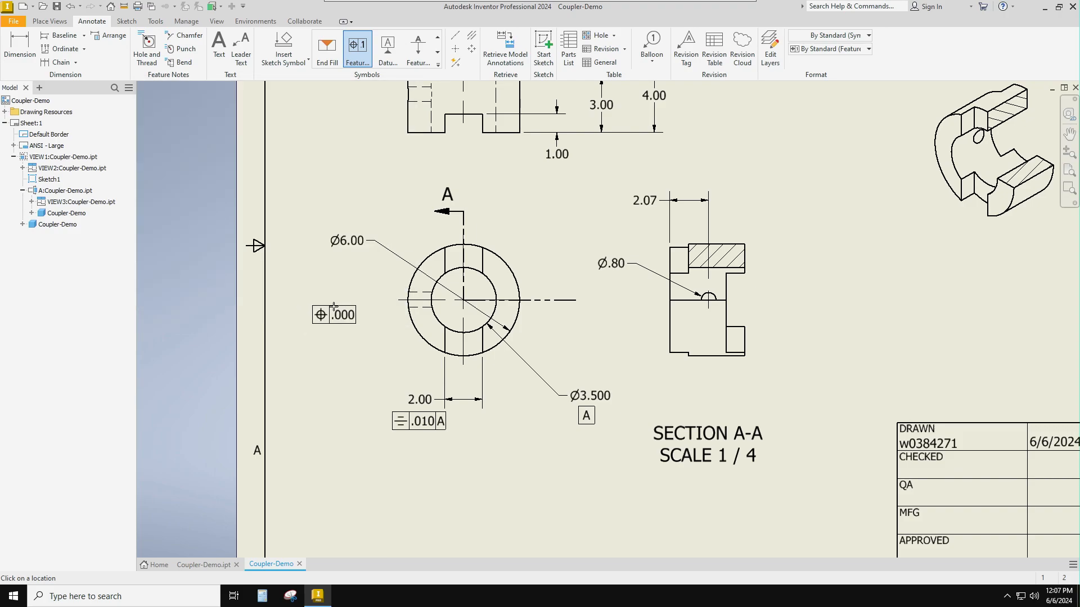
- Add a symmetry feature control frame with tolerance .010 and datum A beneath the tab width dimension in the upper view
scroll(334, 307, up, 3)
middle_drag(336, 300, 331, 410)
scroll(337, 428, down, 6)
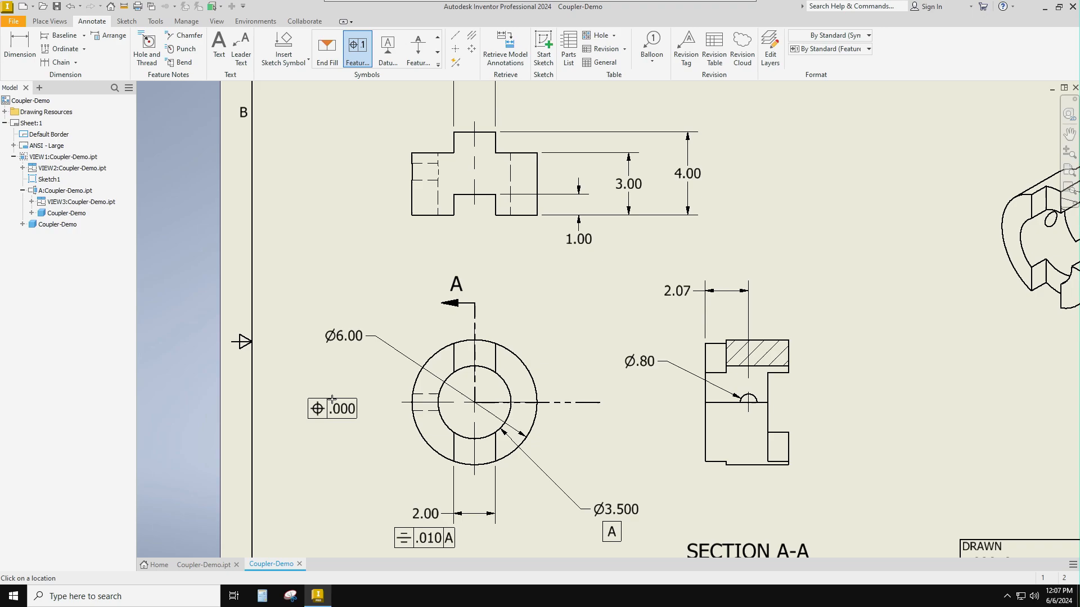
scroll(347, 312, up, 2)
scroll(347, 312, up, 3)
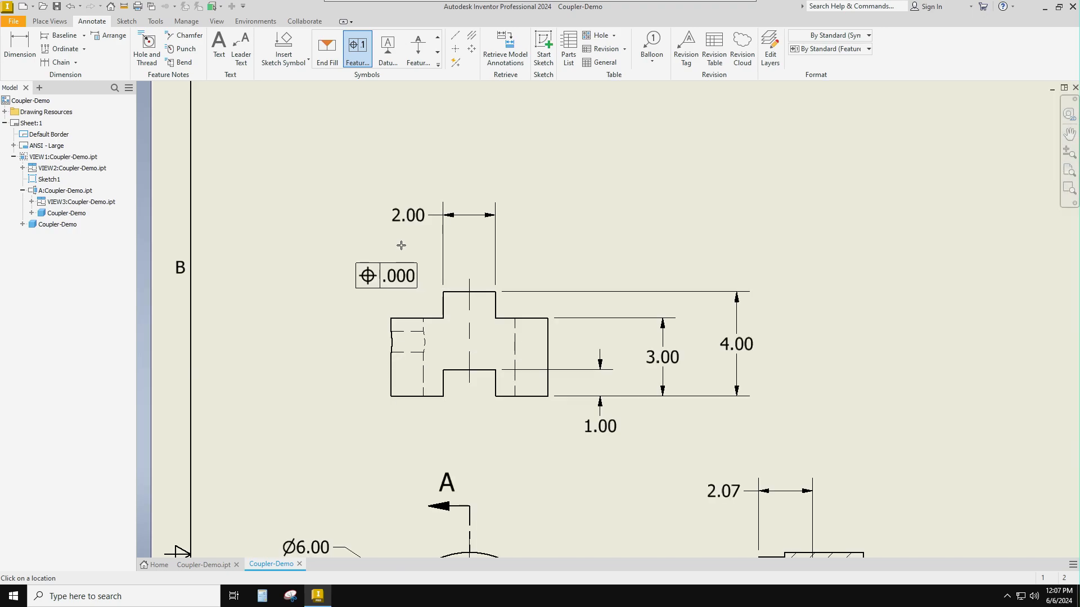
double_click(402, 228)
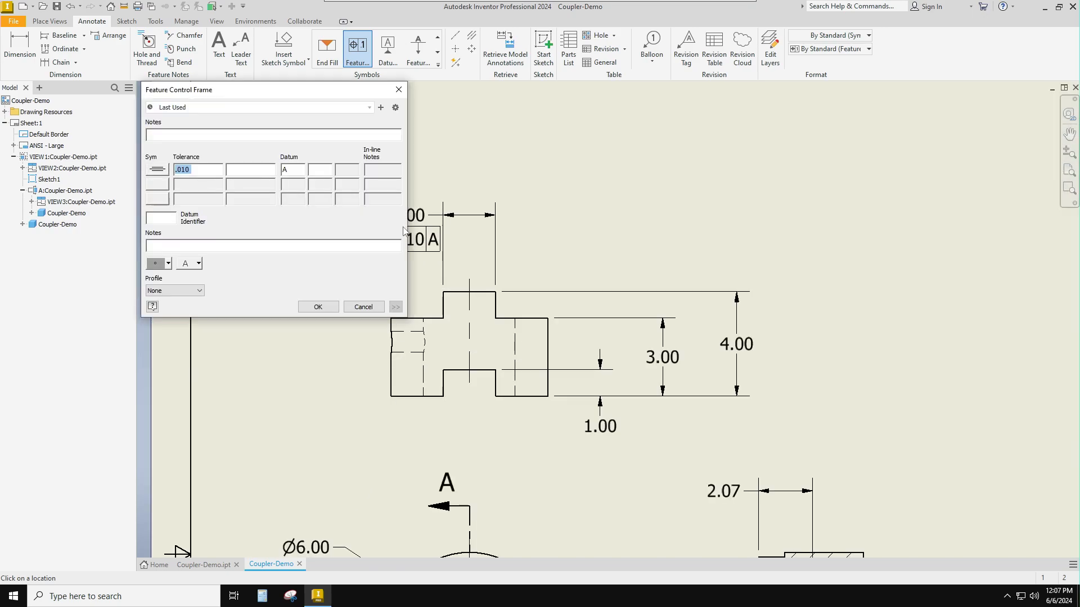
click(304, 306)
key(Escape)
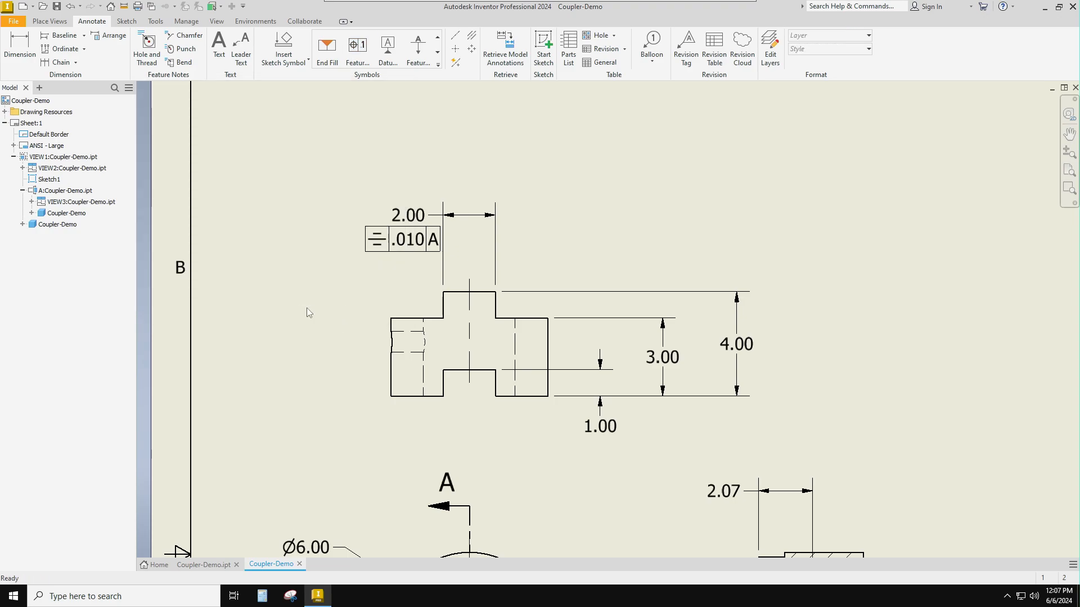
- Attach a basic surface texture symbol with roughness 32 to the bore edge below the hatching in section A-A, its leader outside the view
scroll(307, 313, up, 6)
scroll(479, 334, down, 10)
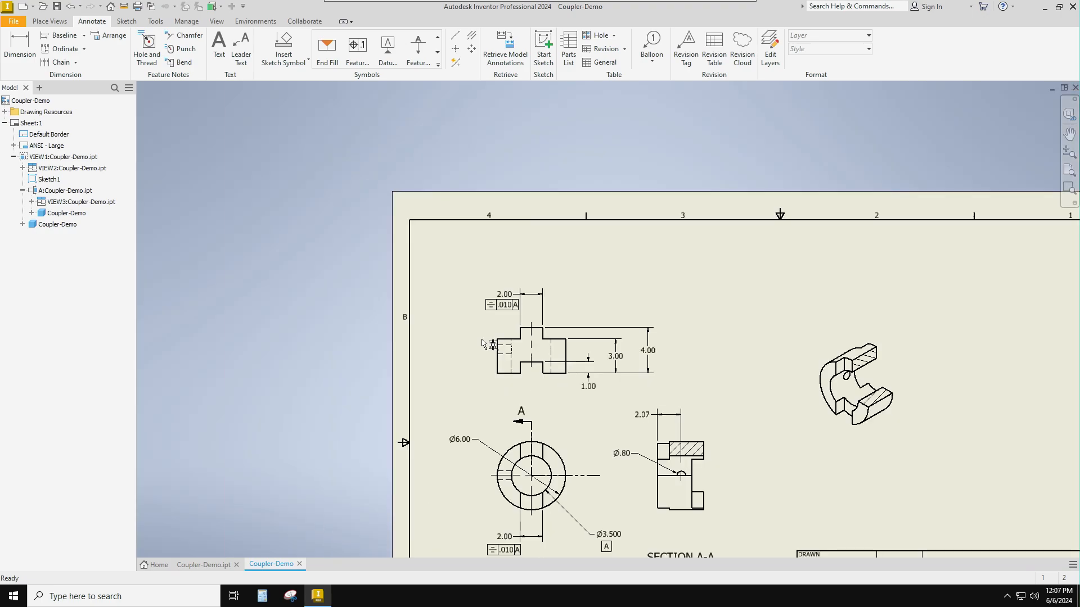
middle_drag(558, 353, 429, 352)
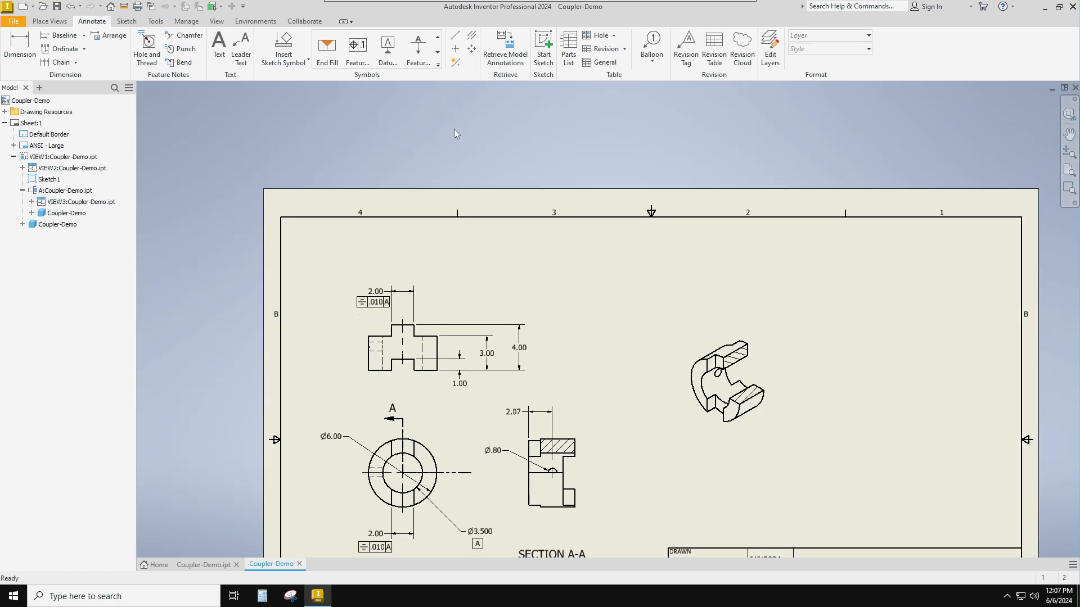
click(438, 65)
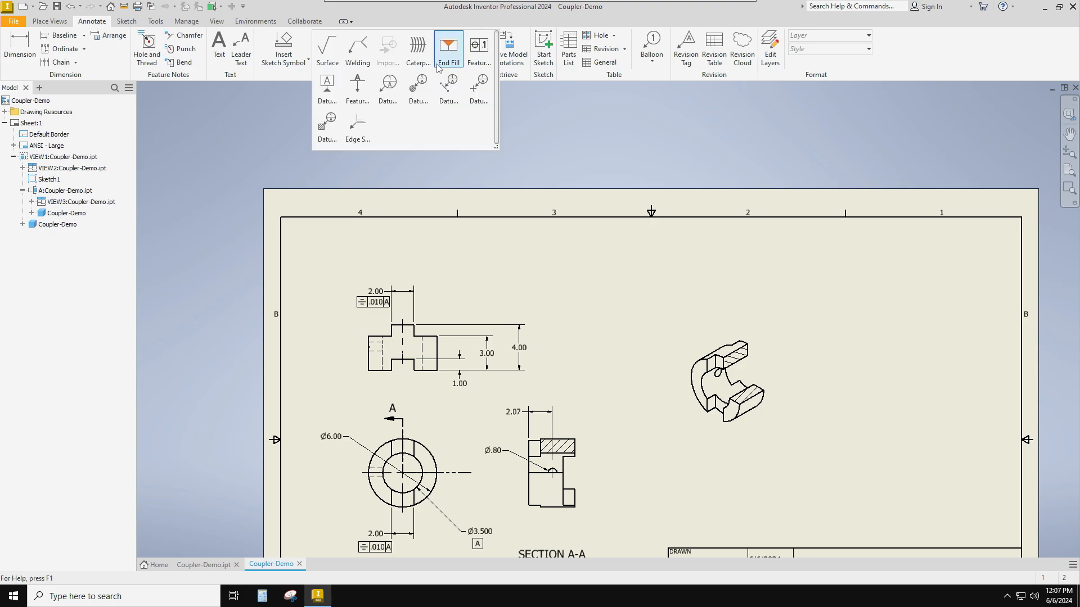
click(327, 47)
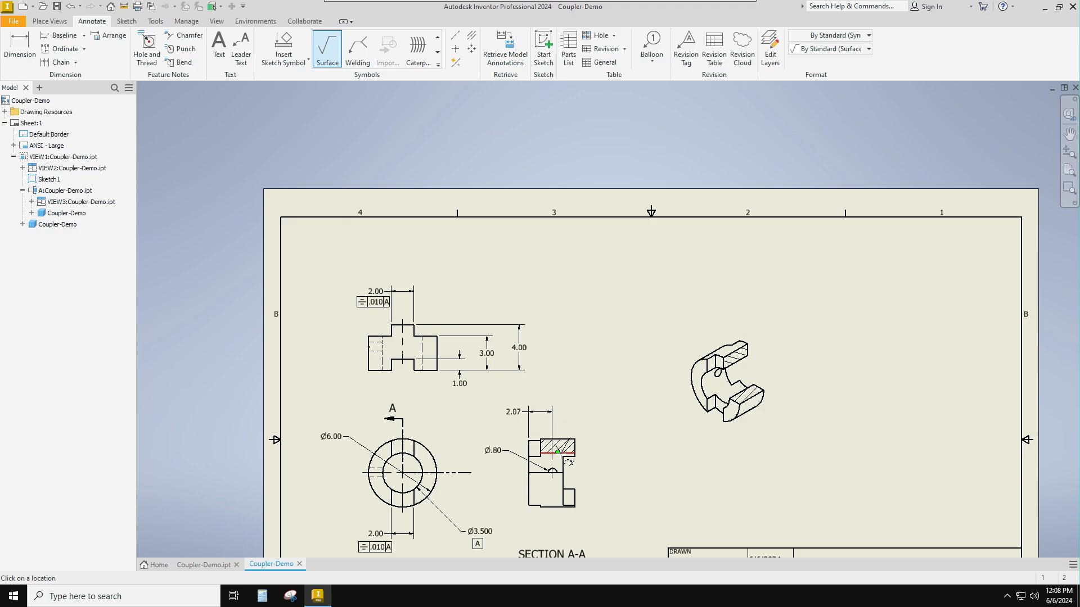
click(557, 452)
click(595, 482)
key(Return)
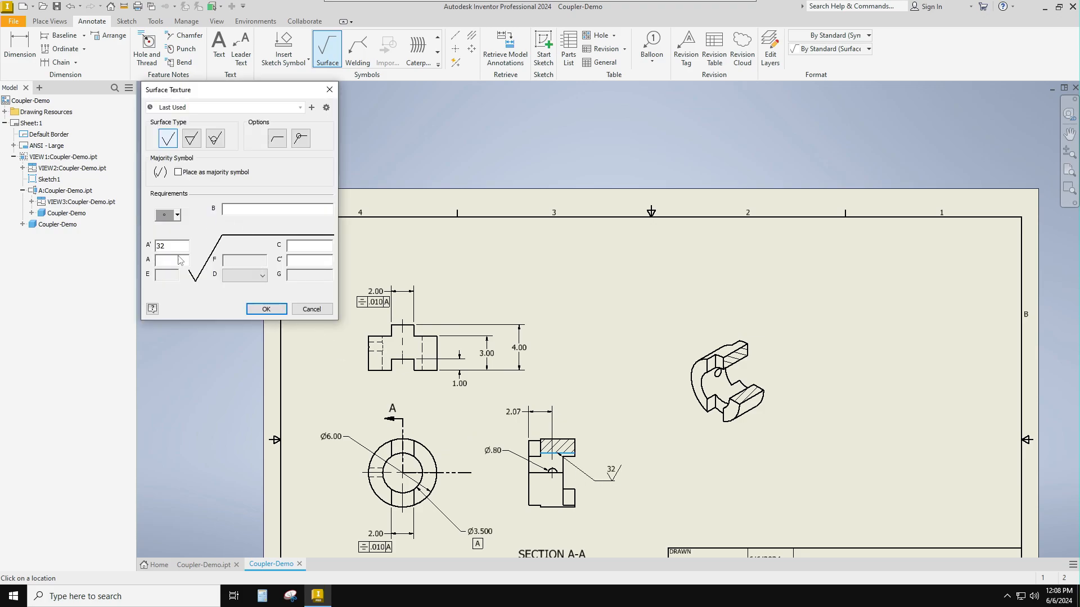
drag(168, 246, 155, 246)
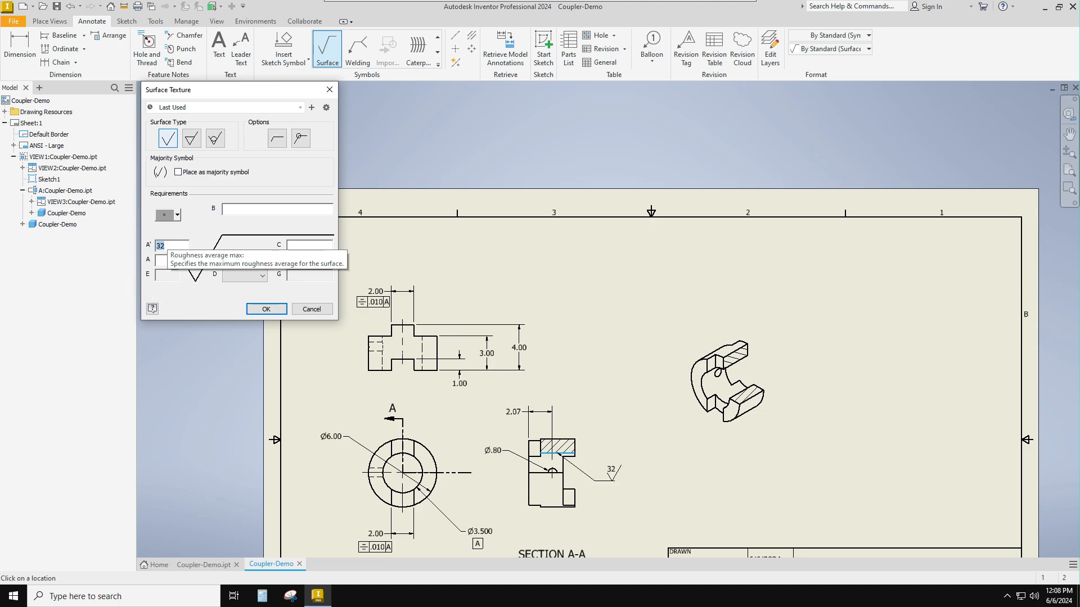
click(266, 309)
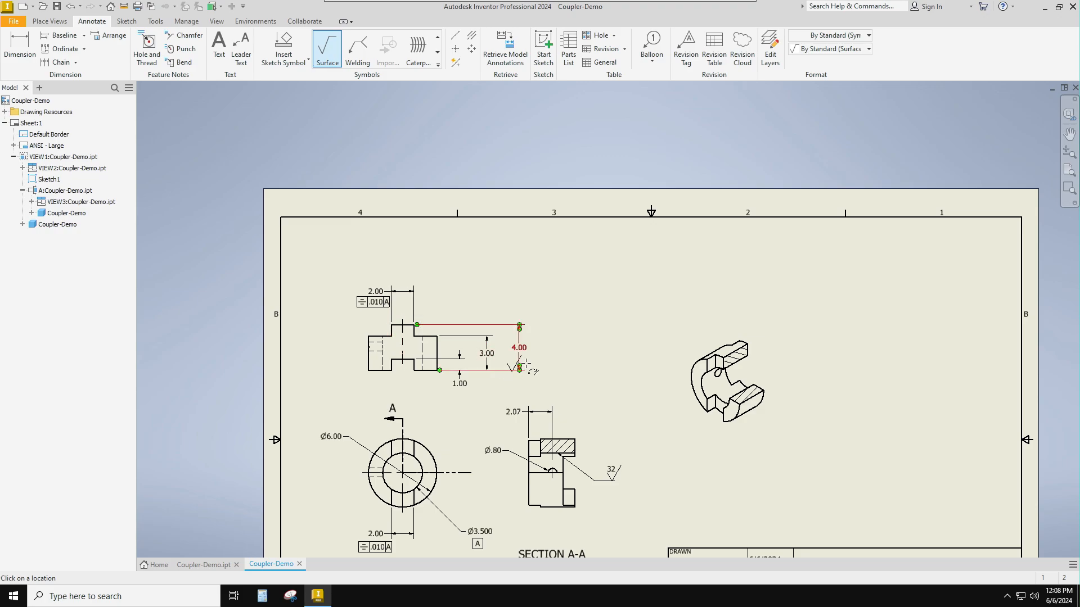
key(Escape)
middle_drag(480, 231, 482, 230)
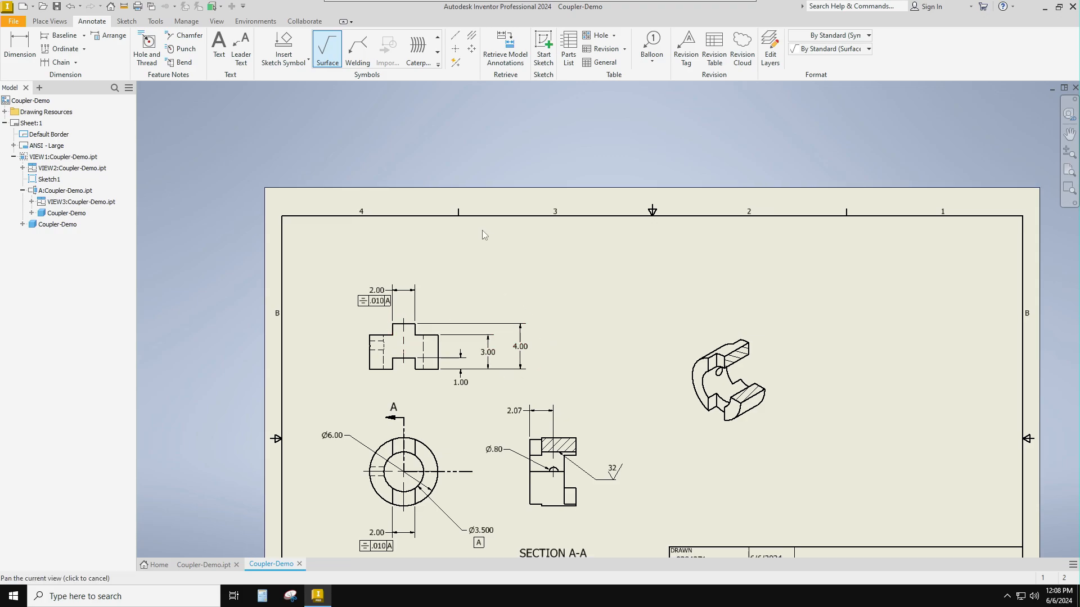
mouse_move(480, 297)
middle_down()
mouse_move(413, 160)
mouse_move(467, 176)
middle_up()
key(Escape)
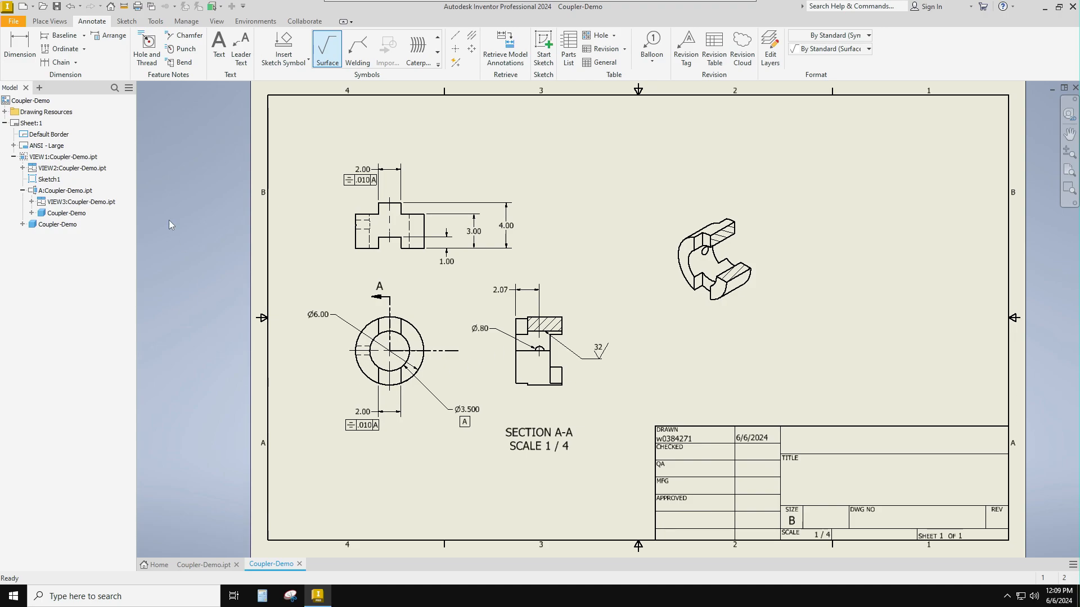
- Save the drawing as Coupler-Demo in the Section 5 folder as an Inventor drawing file (*.idw)
click(14, 24)
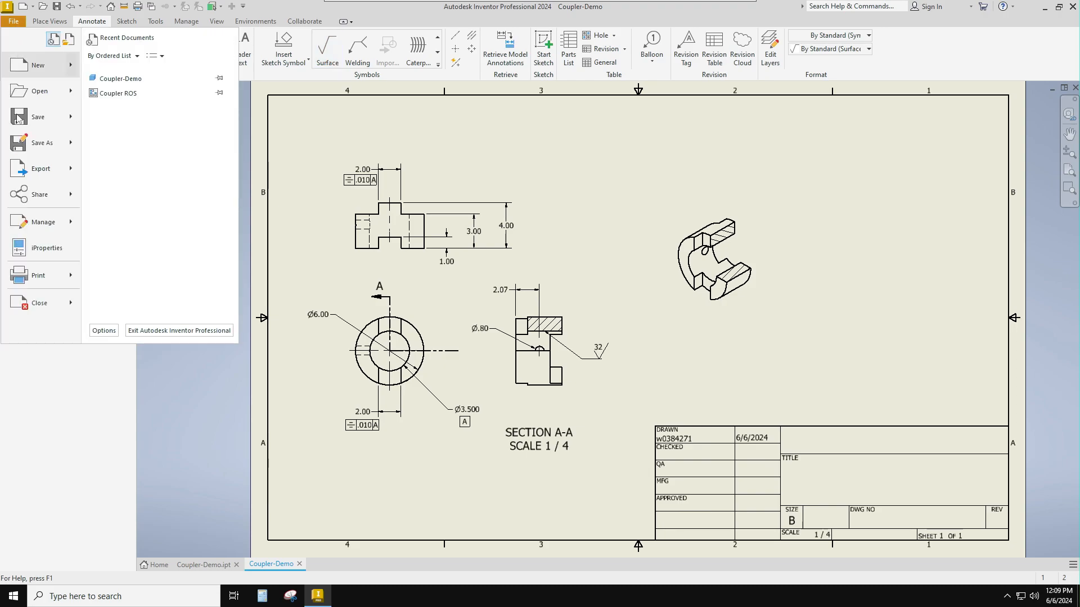
click(34, 147)
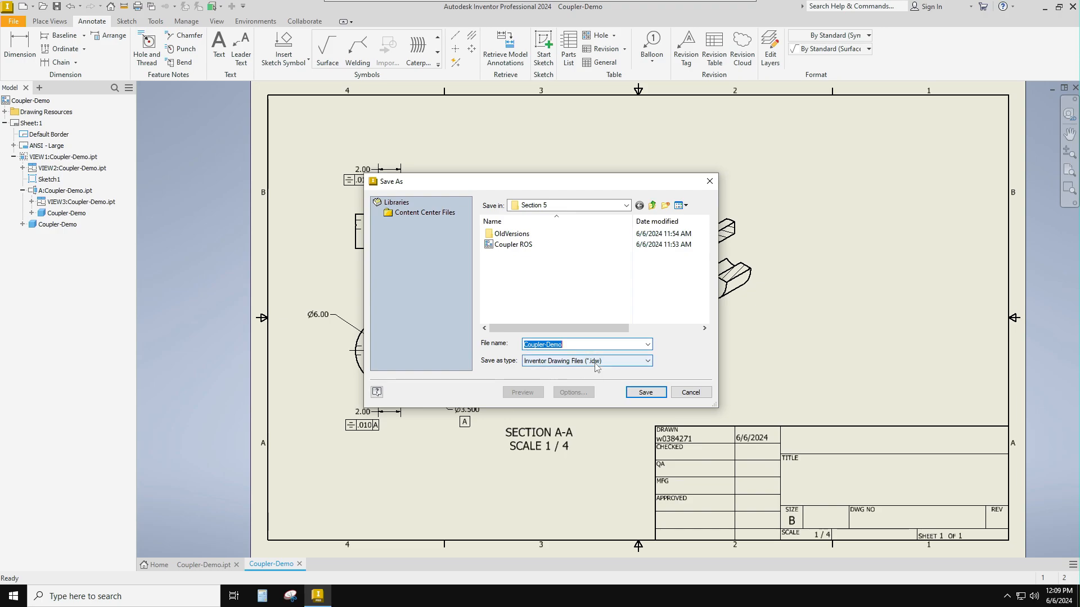
click(646, 393)
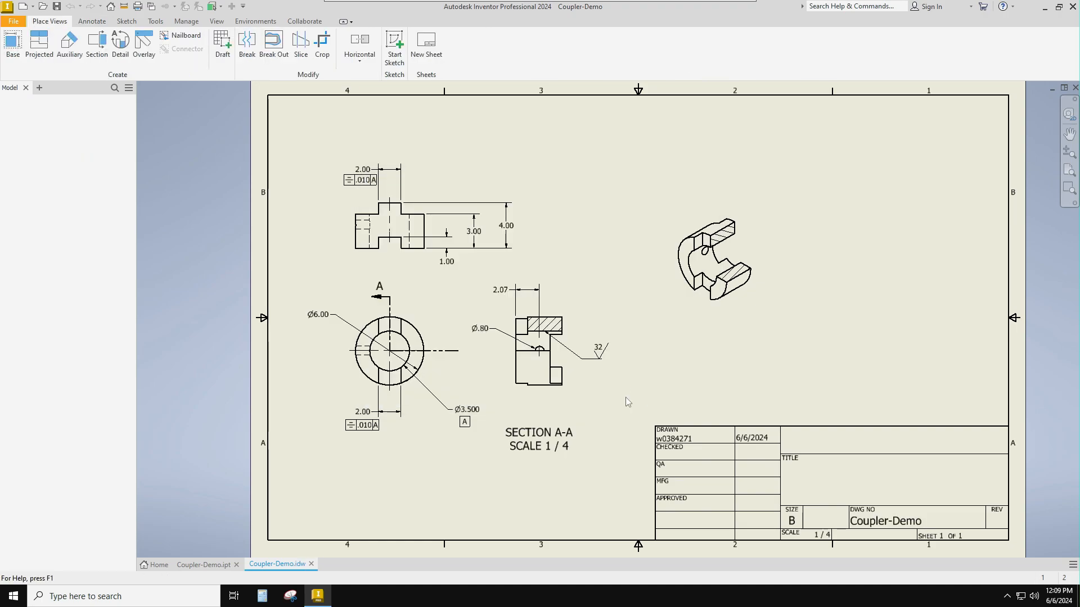